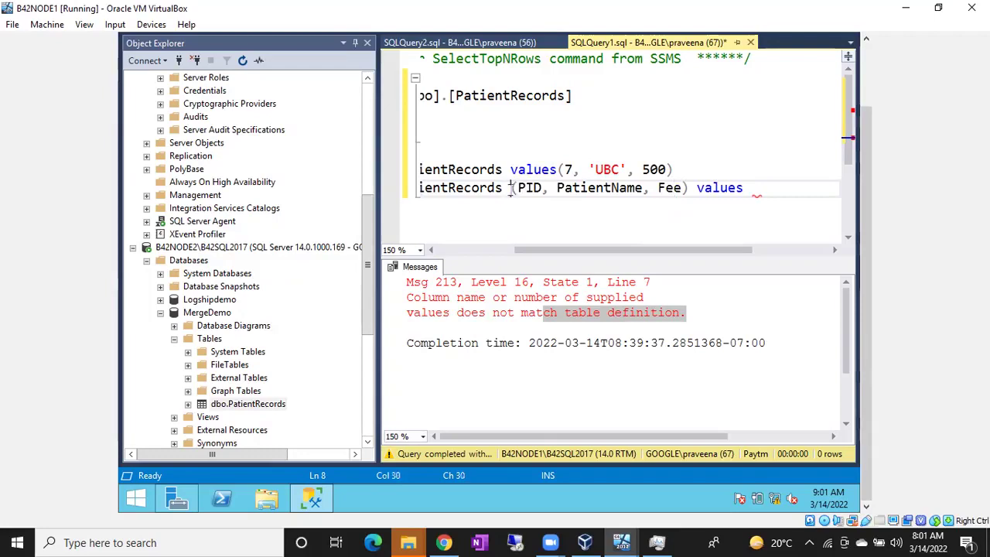
Complete the second PatientRecords insert statement with the values (7, 'UBC', 500), reusing the value list from the insert line above
{"action": "left_click_drag", "start_coordinate": [594, 250], "coordinate": [533, 258]}
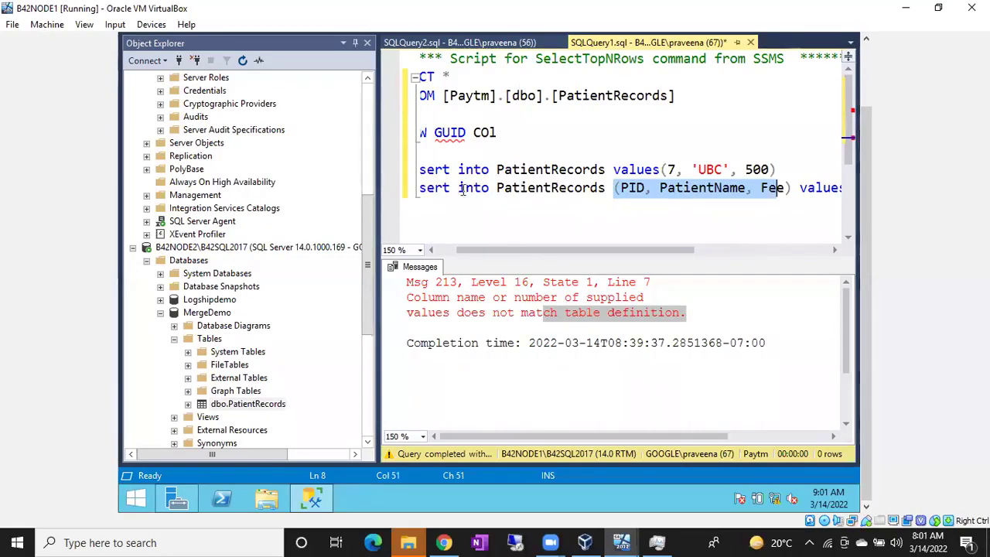
{"action": "left_click_drag", "start_coordinate": [669, 249], "coordinate": [770, 247]}
{"action": "left_click", "coordinate": [667, 190]}
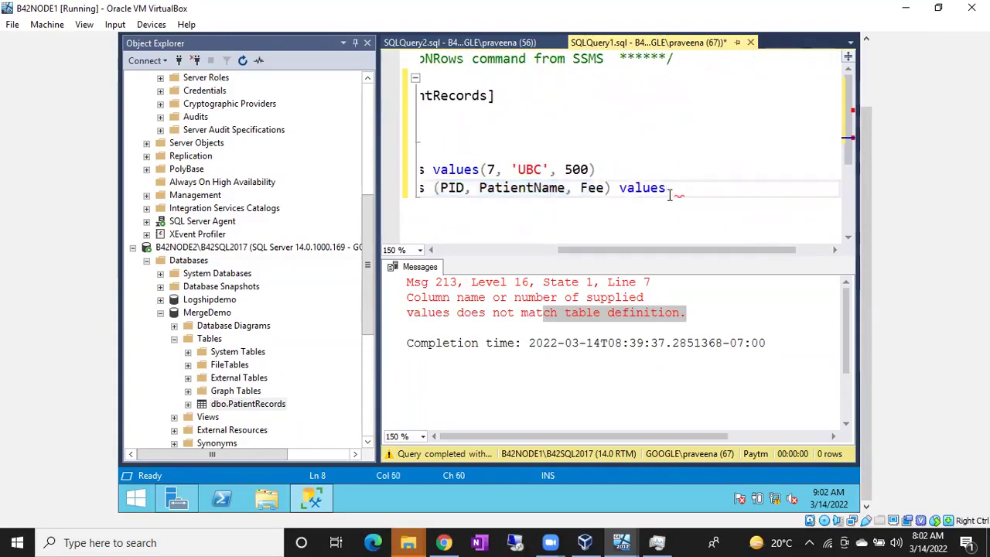
{"action": "type", "text": "("}
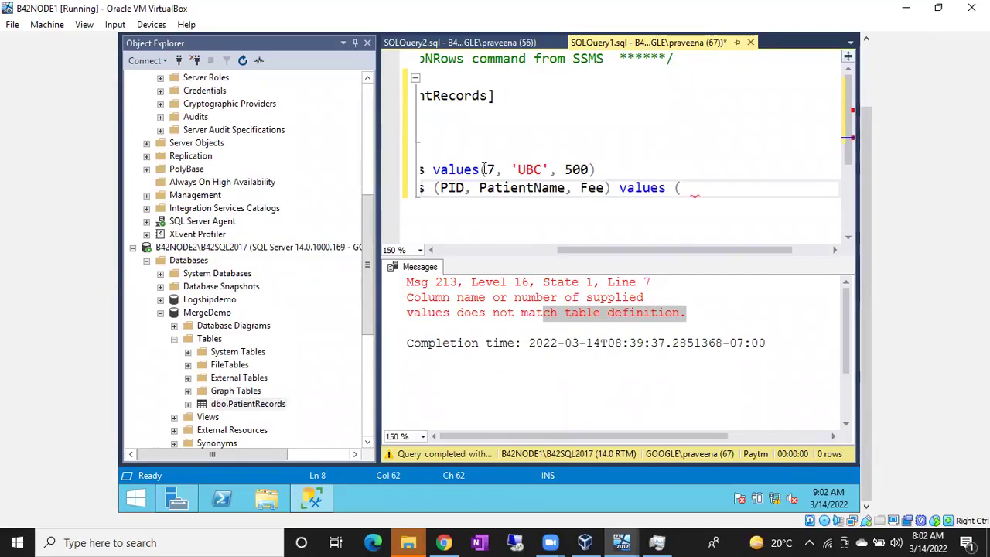
{"action": "left_click_drag", "start_coordinate": [485, 168], "coordinate": [597, 166]}
{"action": "key", "text": "ctrl+c"}
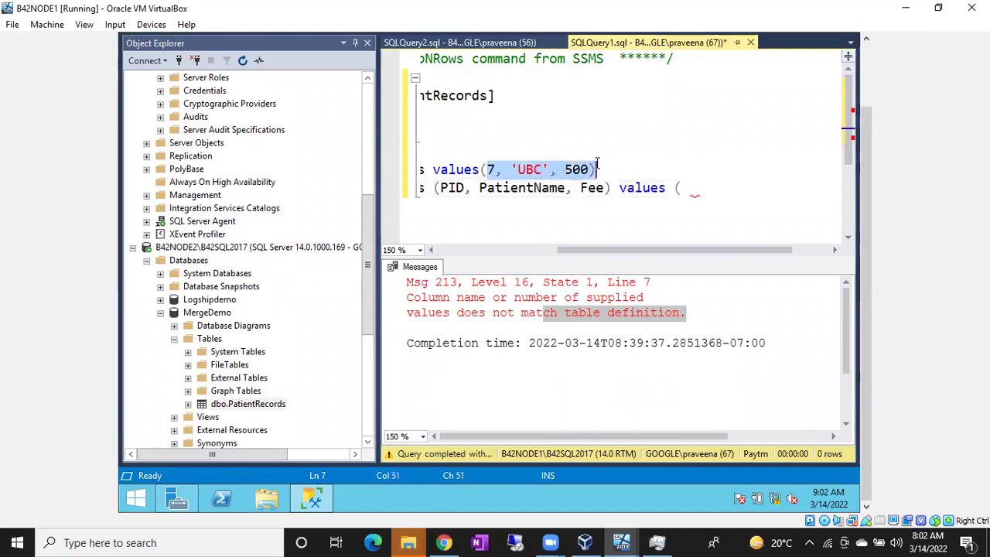
{"action": "left_click", "coordinate": [685, 189]}
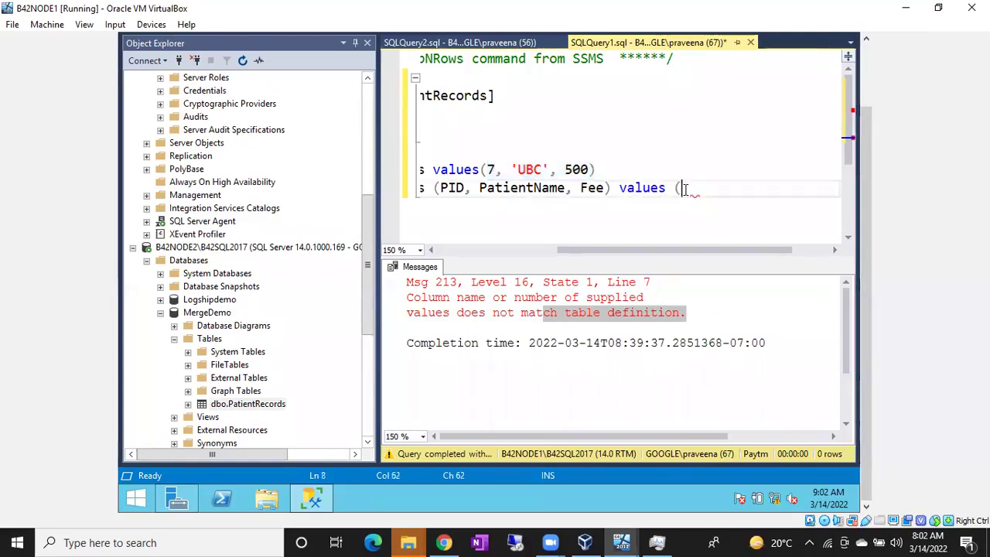
{"action": "key", "text": "ctrl+v"}
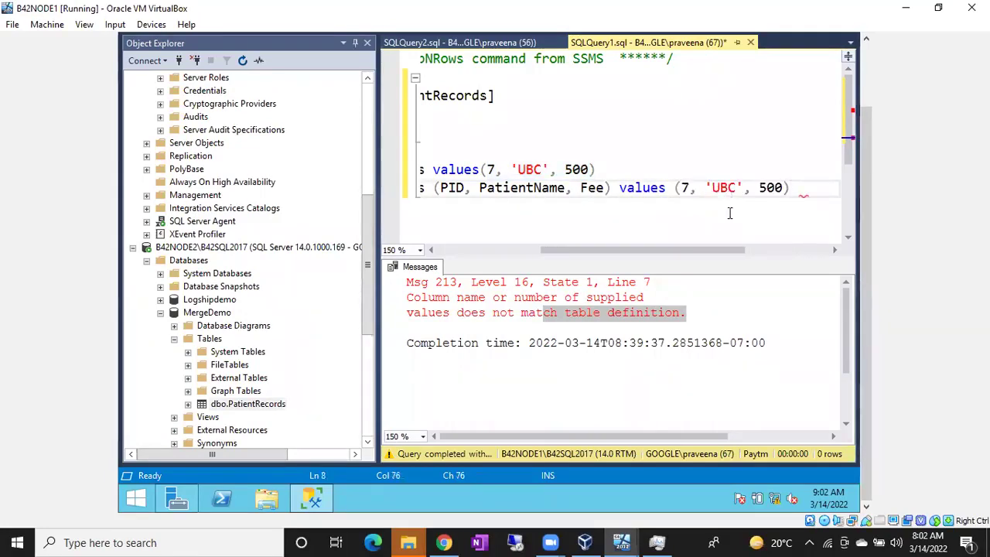
Execute only the completed insert statement that names the PID, PatientName and Fee columns
{"action": "left_click_drag", "start_coordinate": [687, 252], "coordinate": [516, 248]}
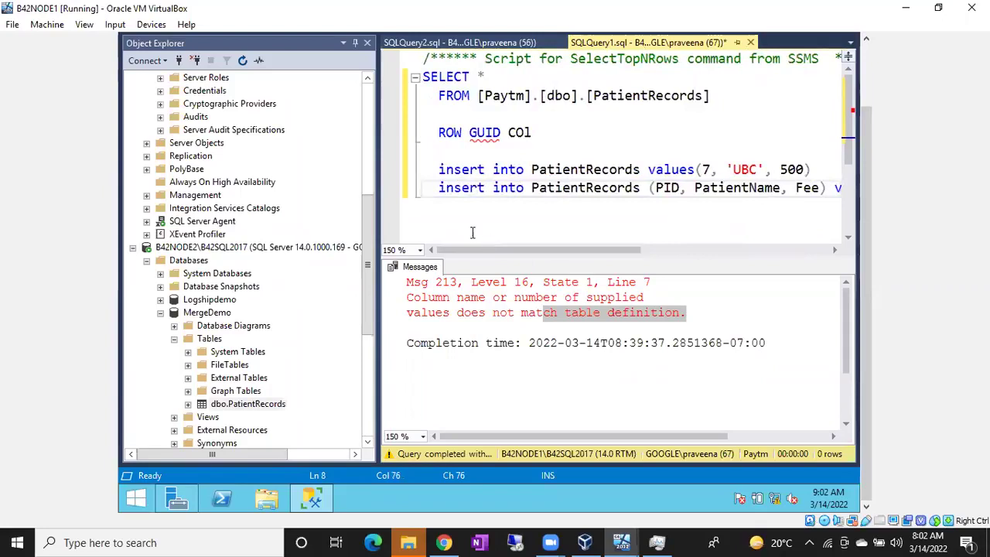
{"action": "key", "text": "Home"}
{"action": "key", "text": "shift+End"}
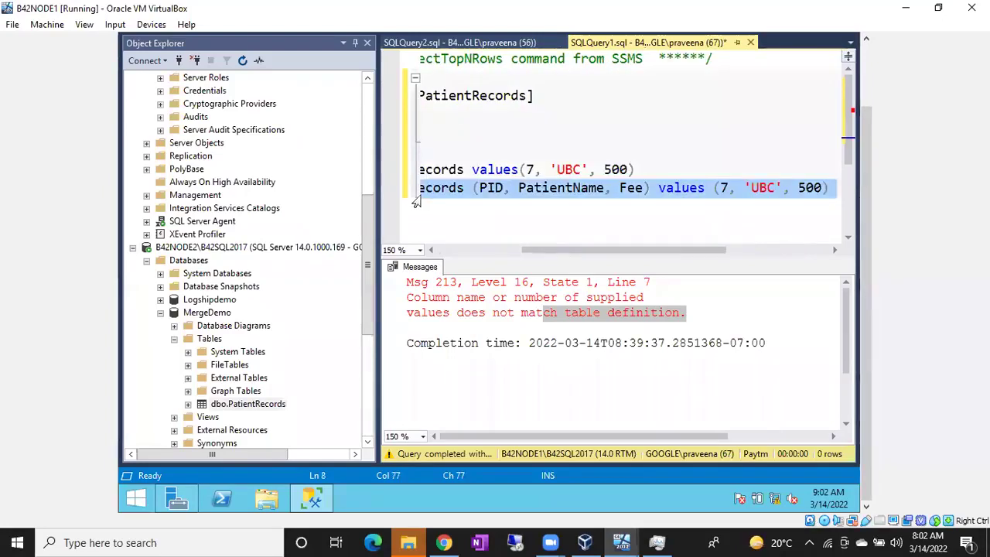
{"action": "key", "text": "F5"}
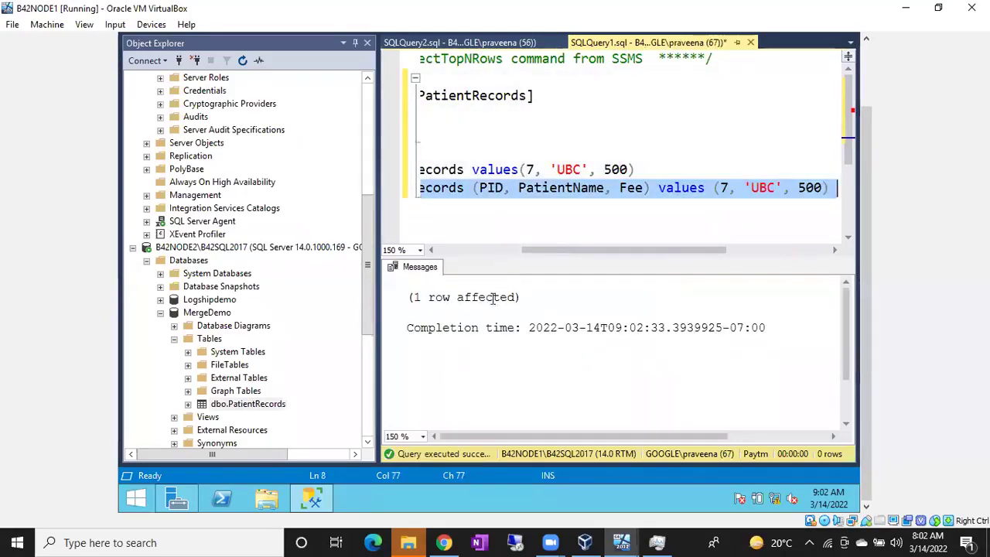
Run the SELECT on the Paytm PatientRecords table and examine the rowguid of the record with PID 7
{"action": "left_click_drag", "start_coordinate": [548, 250], "coordinate": [430, 252]}
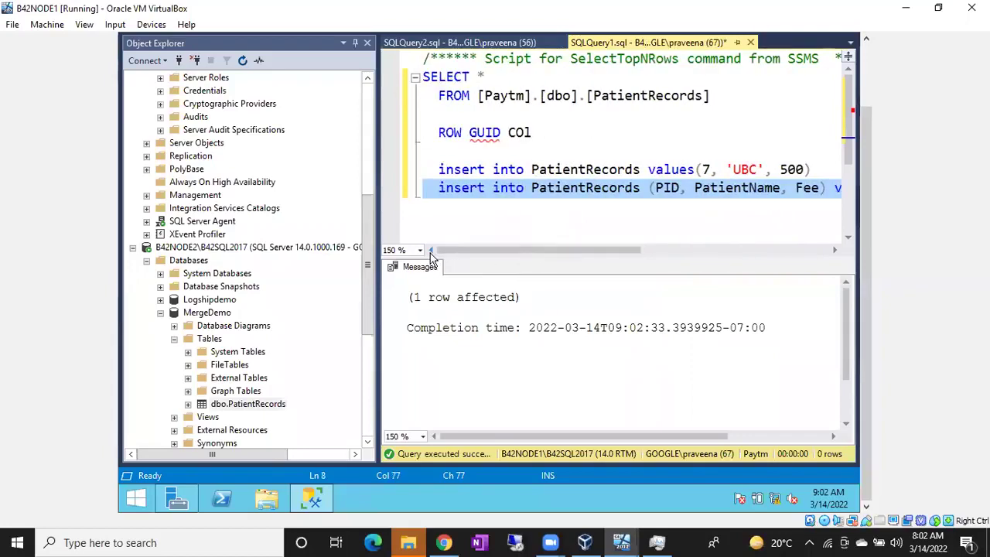
{"action": "left_click_drag", "start_coordinate": [721, 94], "coordinate": [415, 88]}
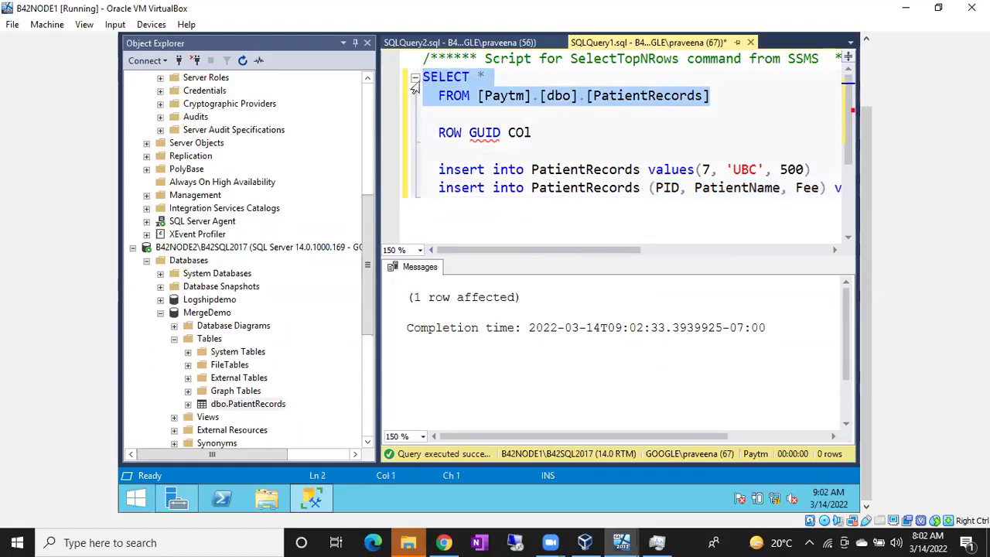
{"action": "key", "text": "F5"}
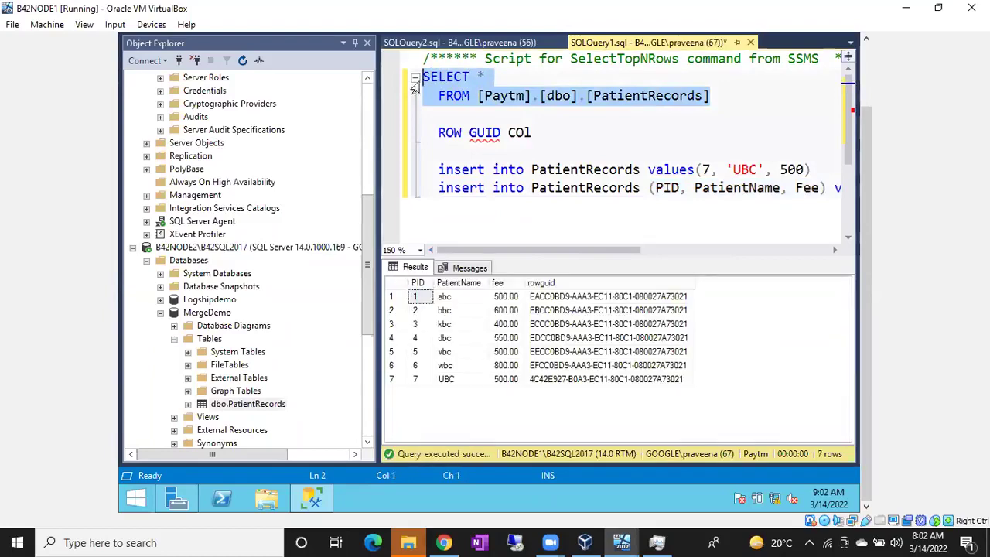
{"action": "left_click", "coordinate": [561, 379]}
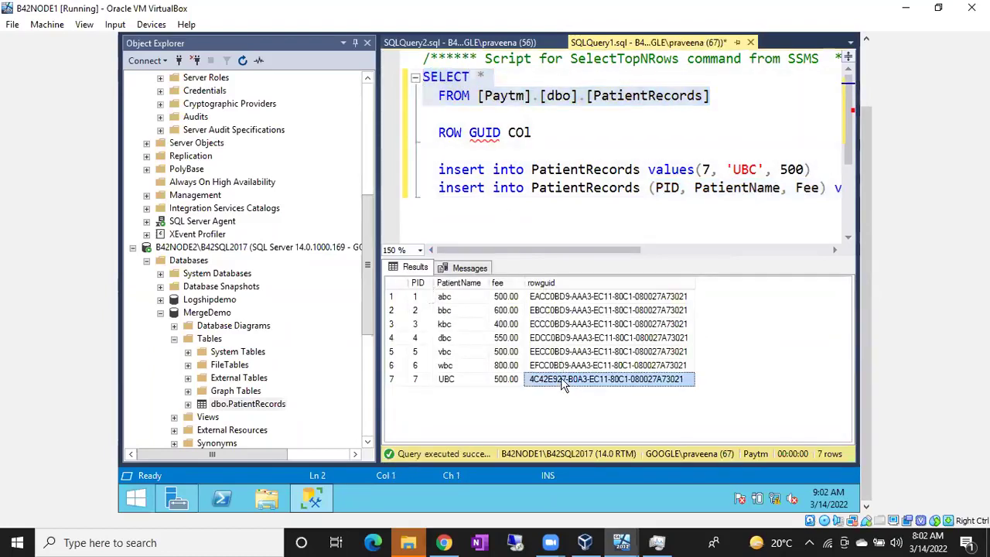
{"action": "left_click", "coordinate": [398, 381]}
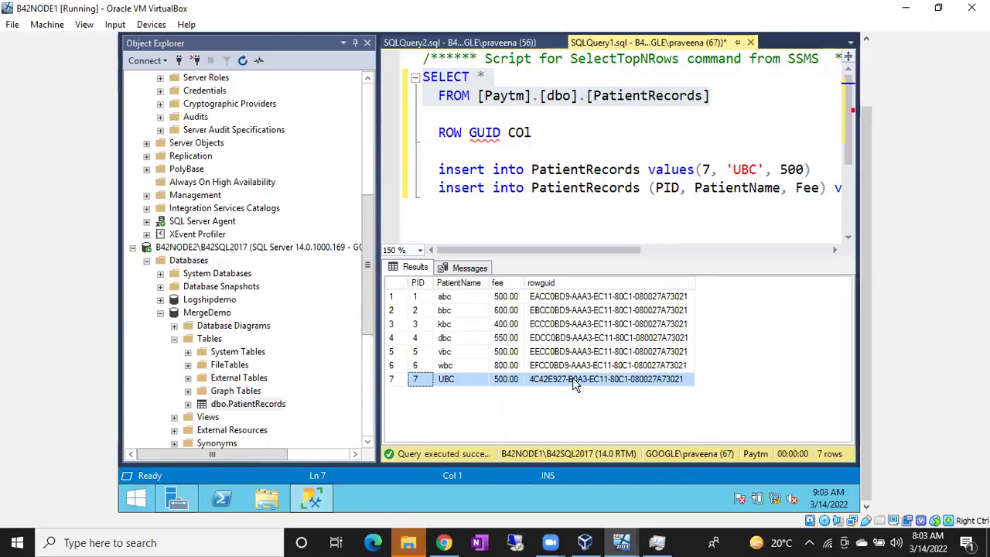
Rerun the MergeDemo PatientRecords query in SQLQuery2 and check for the record with PID 7
{"action": "left_click", "coordinate": [406, 195]}
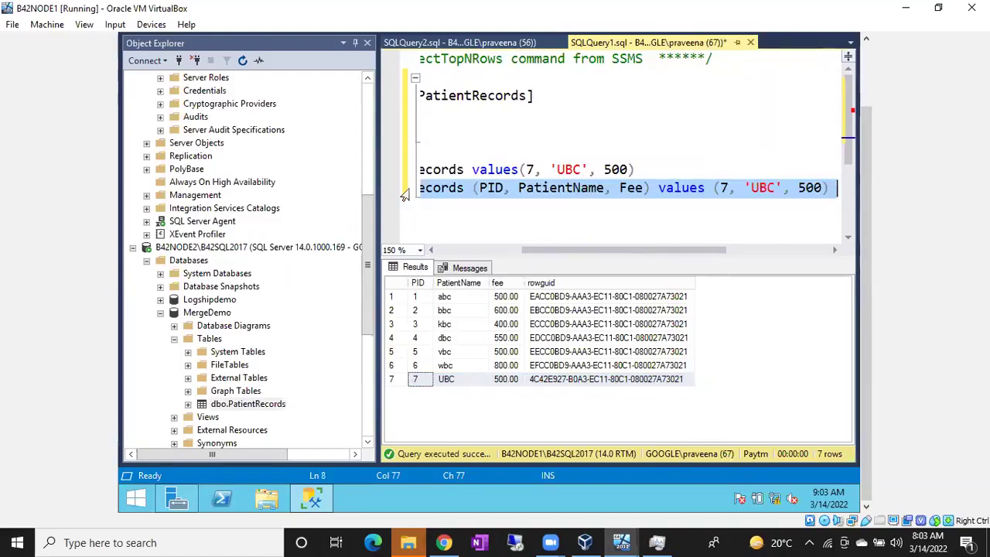
{"action": "left_click", "coordinate": [477, 43]}
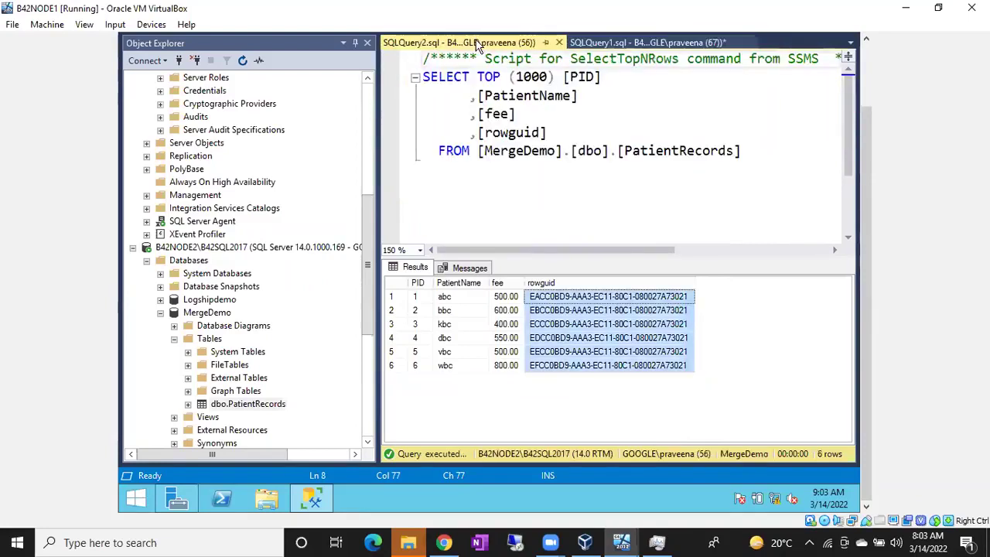
{"action": "left_click", "coordinate": [489, 190]}
{"action": "left_click", "coordinate": [402, 367]}
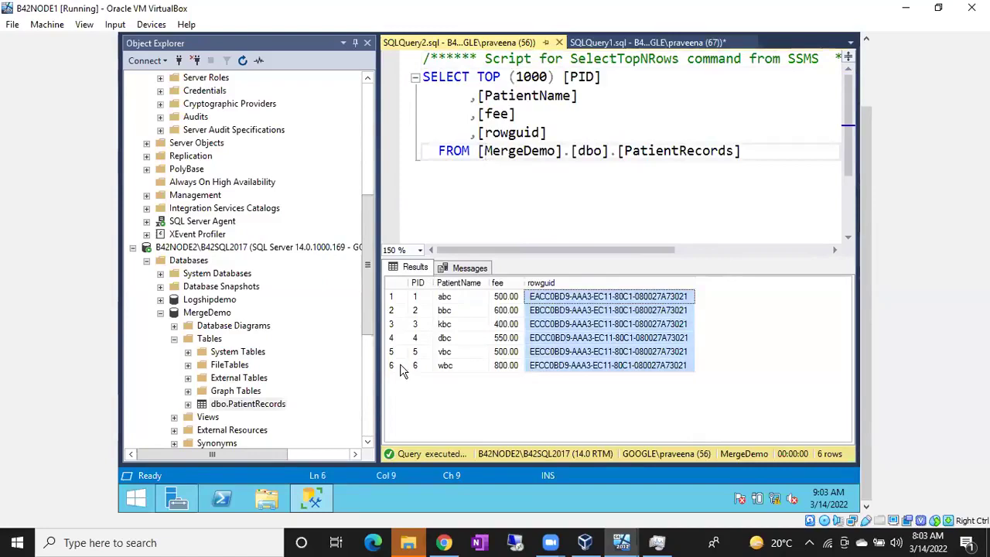
{"action": "left_click", "coordinate": [471, 232]}
{"action": "key", "text": "F5"}
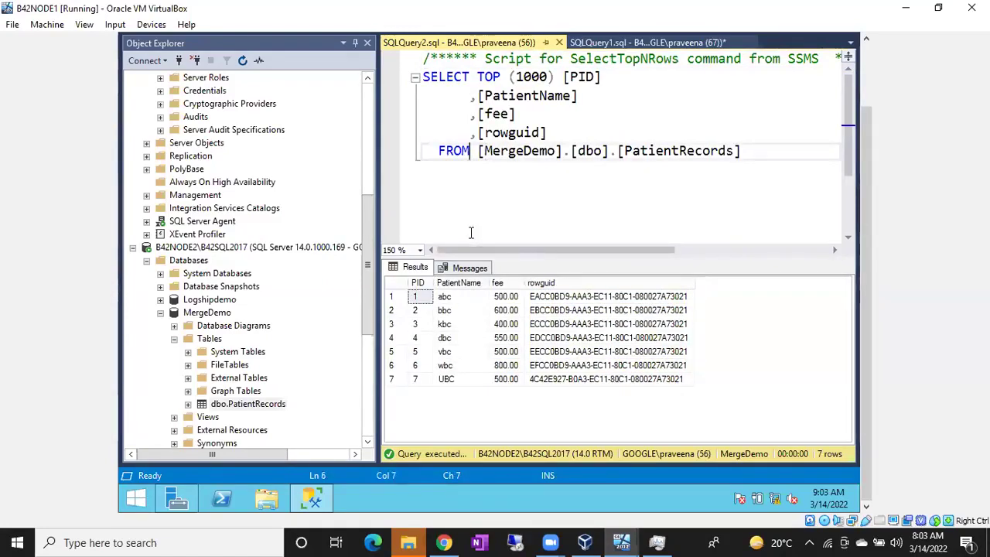
{"action": "left_click", "coordinate": [393, 380]}
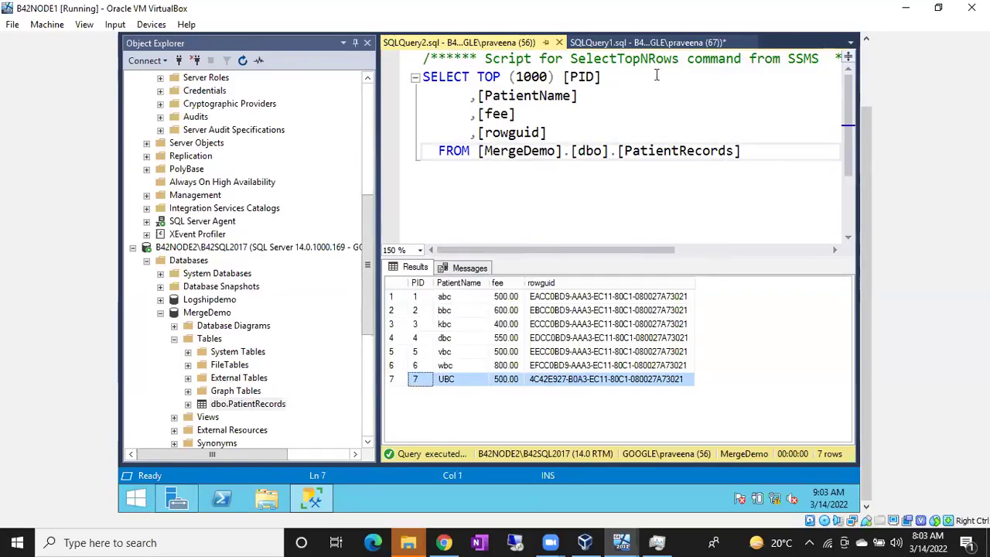
Copy the column-list insert statement from SQLQuery1 into SQLQuery2, two lines below the MergeDemo SELECT
{"action": "left_click", "coordinate": [648, 45]}
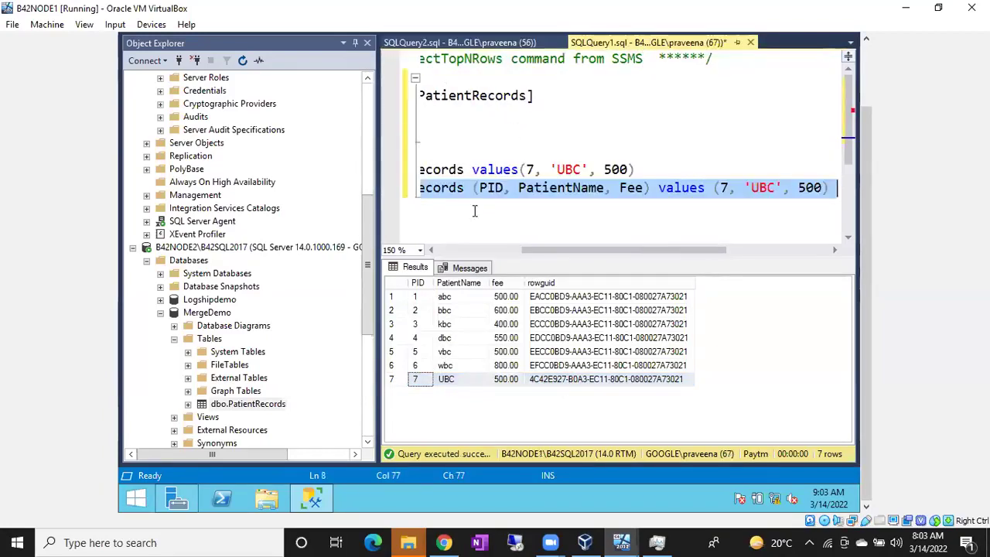
{"action": "left_click", "coordinate": [443, 44]}
{"action": "left_click", "coordinate": [761, 167]}
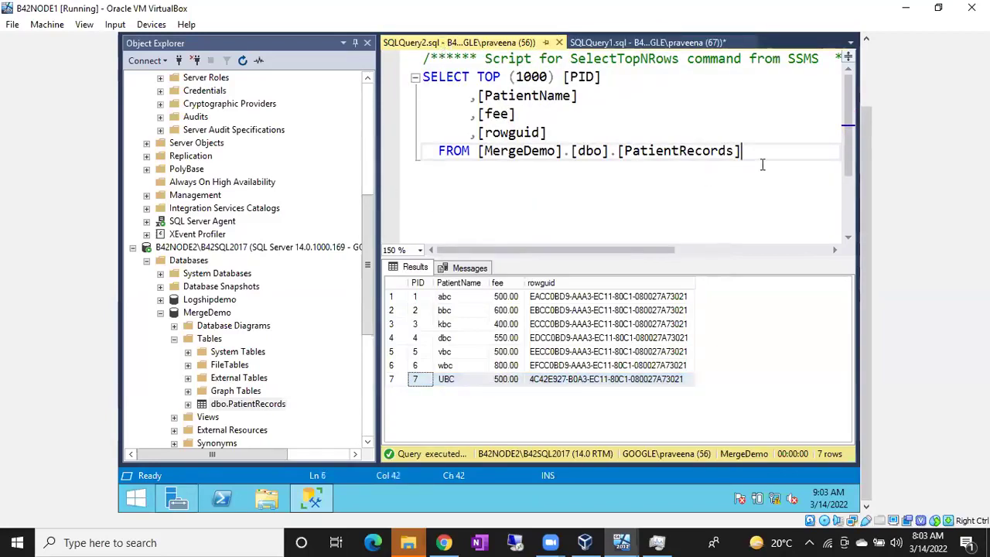
{"action": "key", "text": "Return"}
{"action": "key", "text": "Return"}
{"action": "key", "text": "ctrl+v"}
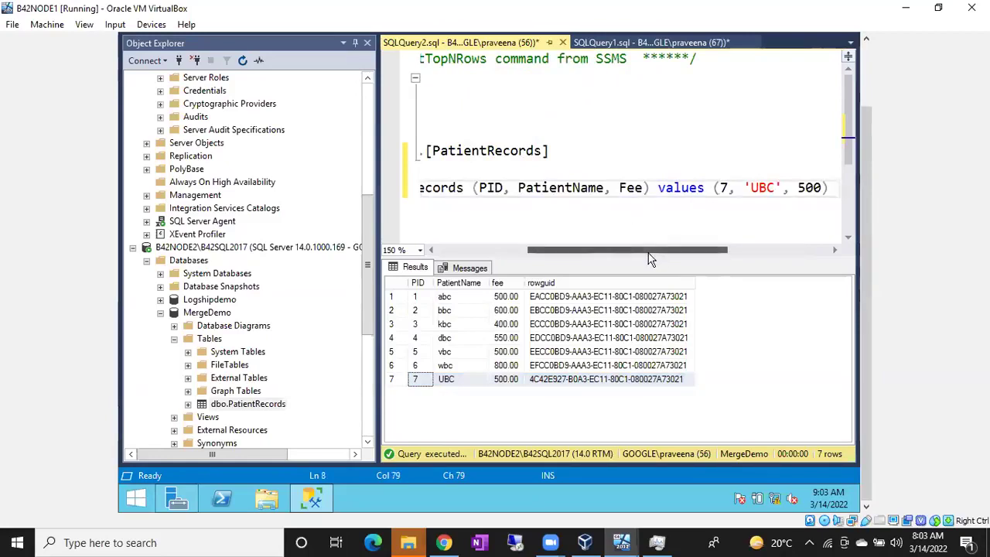
Change the pasted insert statement's values to (8, 'GBC', 5000)
{"action": "scroll", "coordinate": [678, 250], "scroll_direction": "right", "scroll_amount": 2}
{"action": "left_click", "coordinate": [669, 194]}
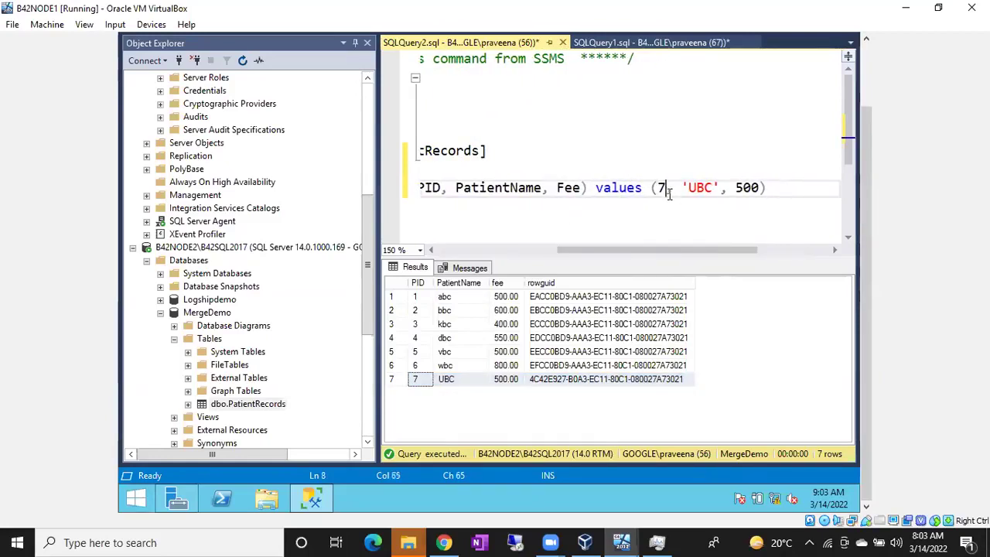
{"action": "key", "text": "BackSpace"}
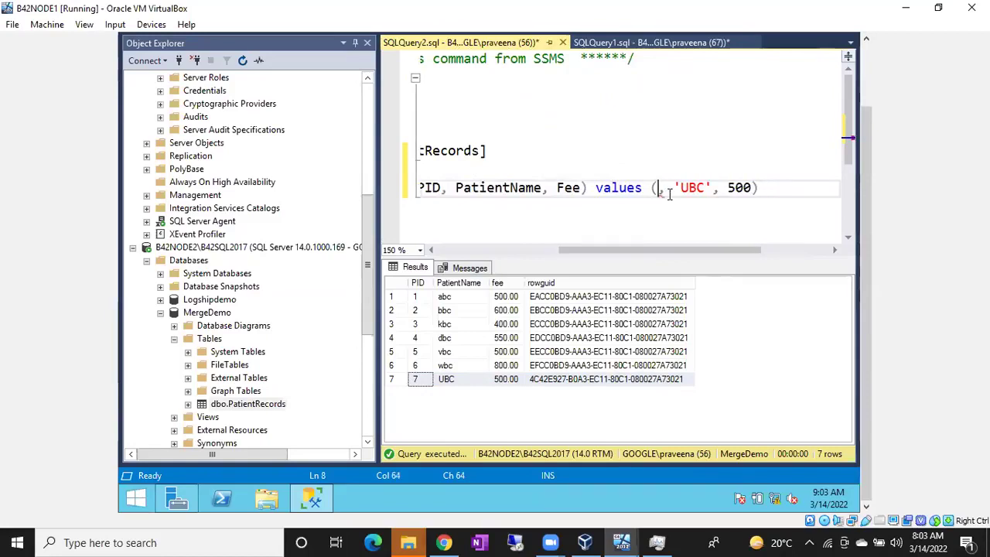
{"action": "type", "text": "8"}
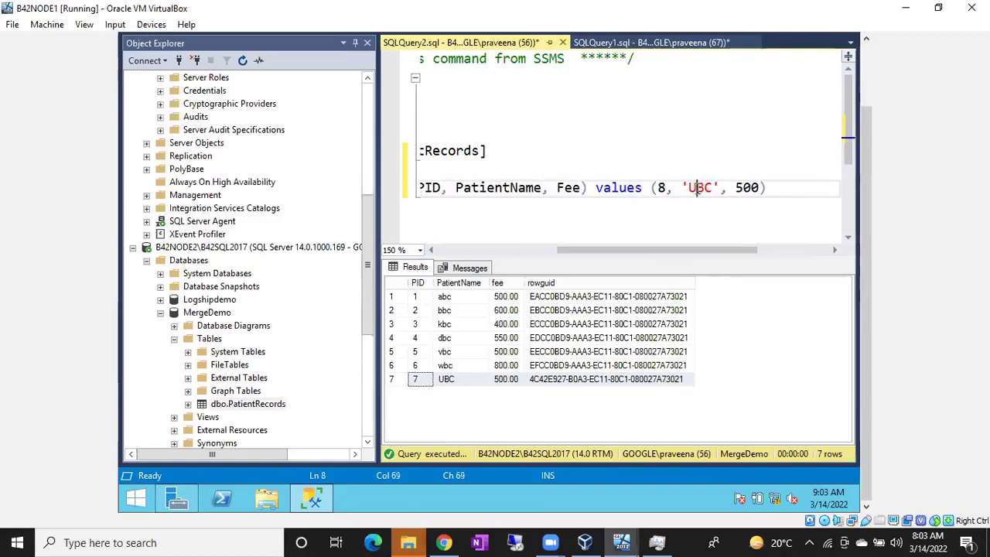
{"action": "key", "text": "BackSpace"}
{"action": "type", "text": "G"}
{"action": "left_click", "coordinate": [751, 191]}
{"action": "type", "text": "0"}
Add a line break after the MergeDemo insert statement and execute only that statement
{"action": "left_click_drag", "start_coordinate": [676, 250], "coordinate": [556, 250]}
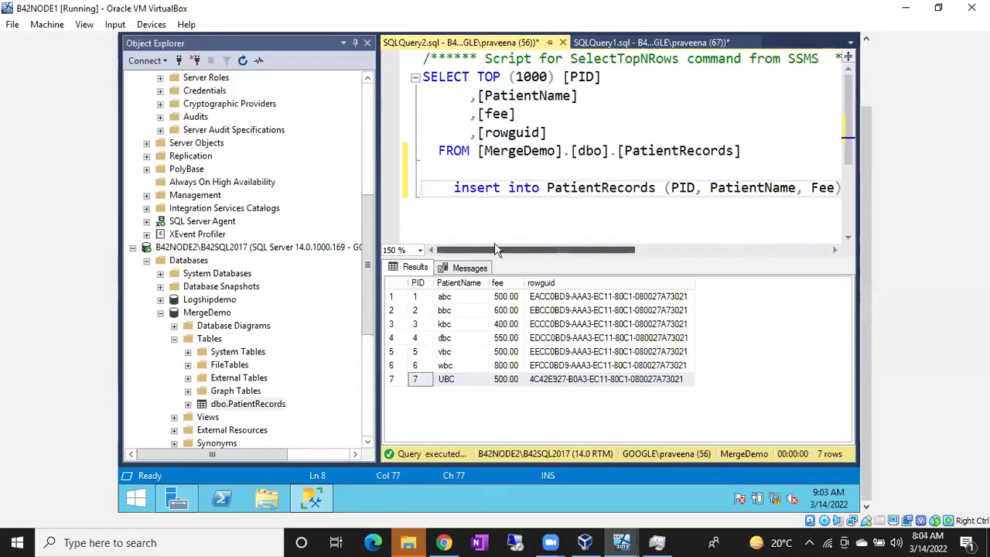
{"action": "left_click", "coordinate": [454, 189]}
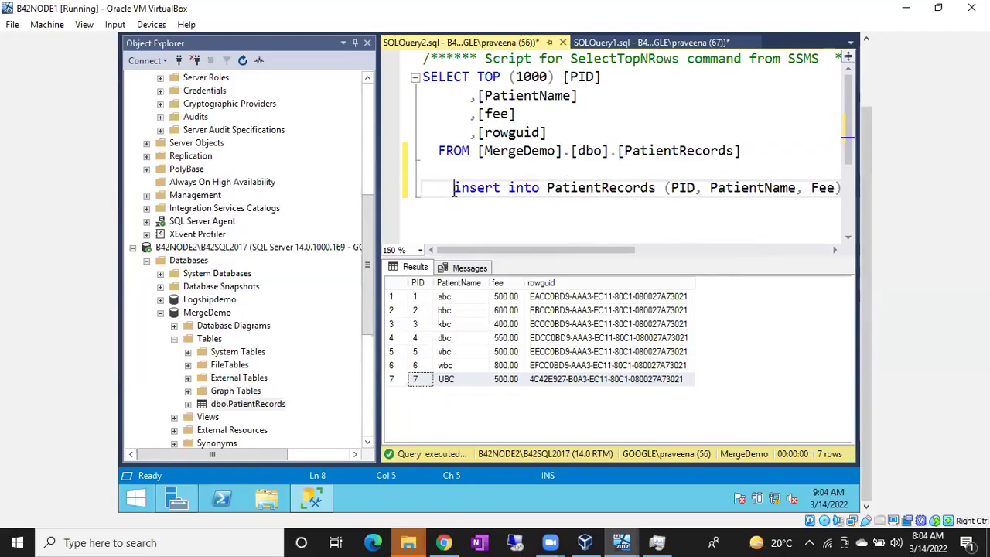
{"action": "left_click", "coordinate": [433, 190]}
{"action": "left_click_drag", "start_coordinate": [433, 190], "coordinate": [453, 190]}
{"action": "left_click_drag", "start_coordinate": [613, 249], "coordinate": [763, 247]}
{"action": "left_click", "coordinate": [731, 185]}
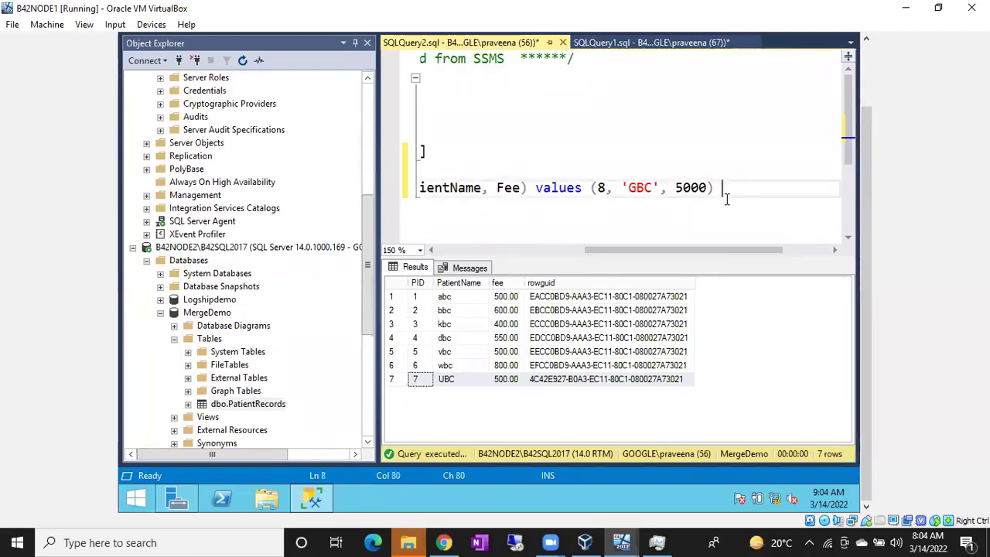
{"action": "key", "text": "Return"}
{"action": "key", "text": "Up"}
{"action": "key", "text": "shift+Down"}
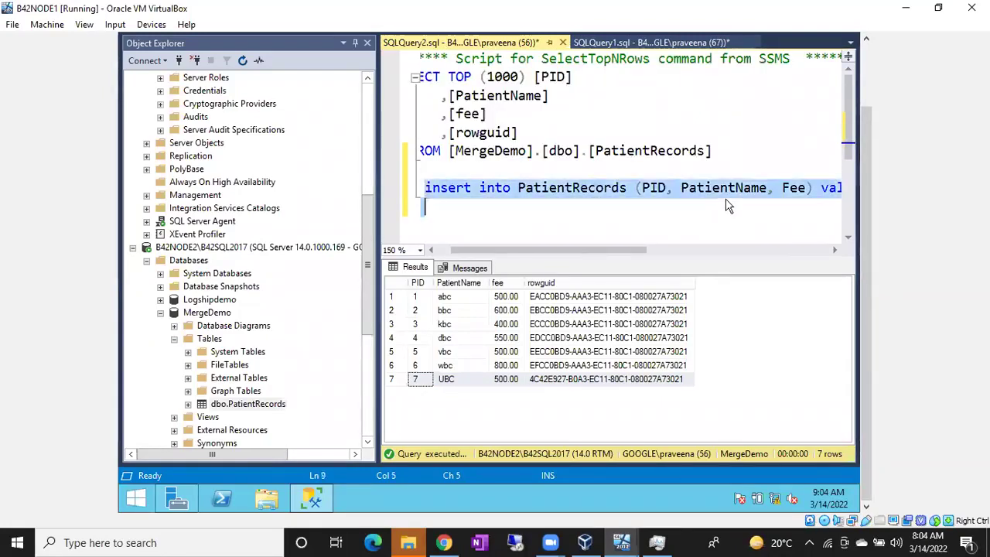
{"action": "key", "text": "F5"}
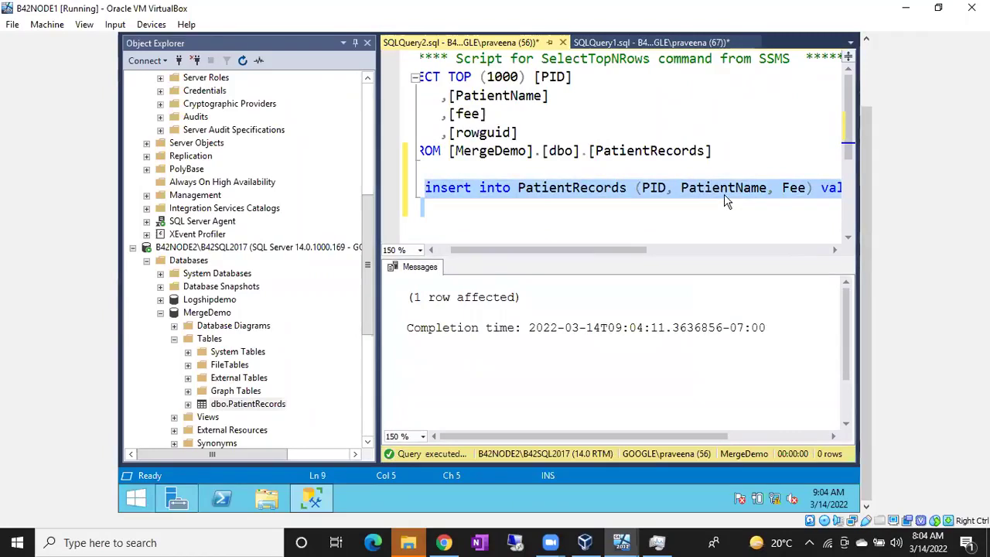
Run only the MergeDemo PatientRecords SELECT and check the record with PID 8
{"action": "left_click", "coordinate": [730, 150]}
{"action": "left_click_drag", "start_coordinate": [730, 151], "coordinate": [403, 83]}
{"action": "key", "text": "F5"}
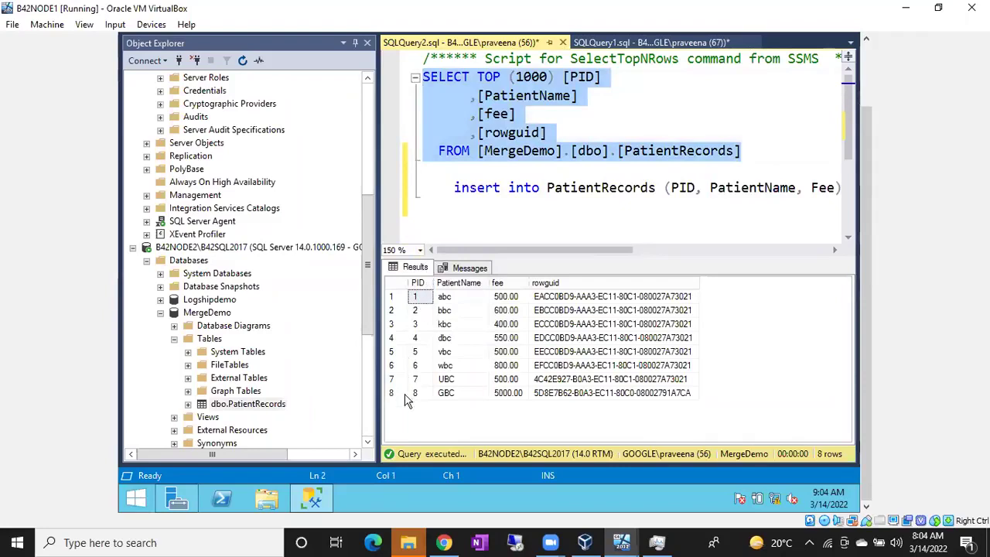
{"action": "left_click", "coordinate": [404, 393]}
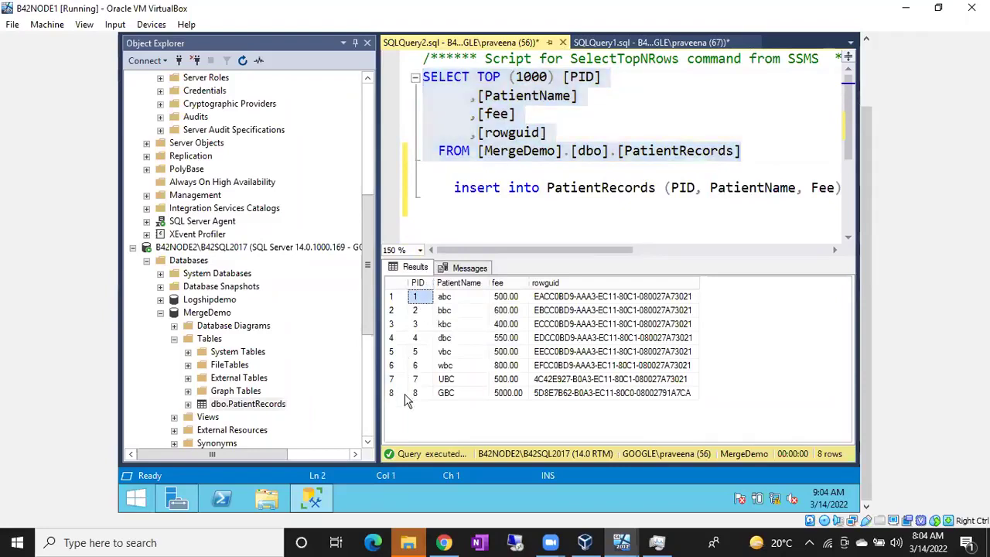
Try to execute only the PatientRecords insert statement without a column list in SQLQuery1
{"action": "left_click", "coordinate": [596, 45]}
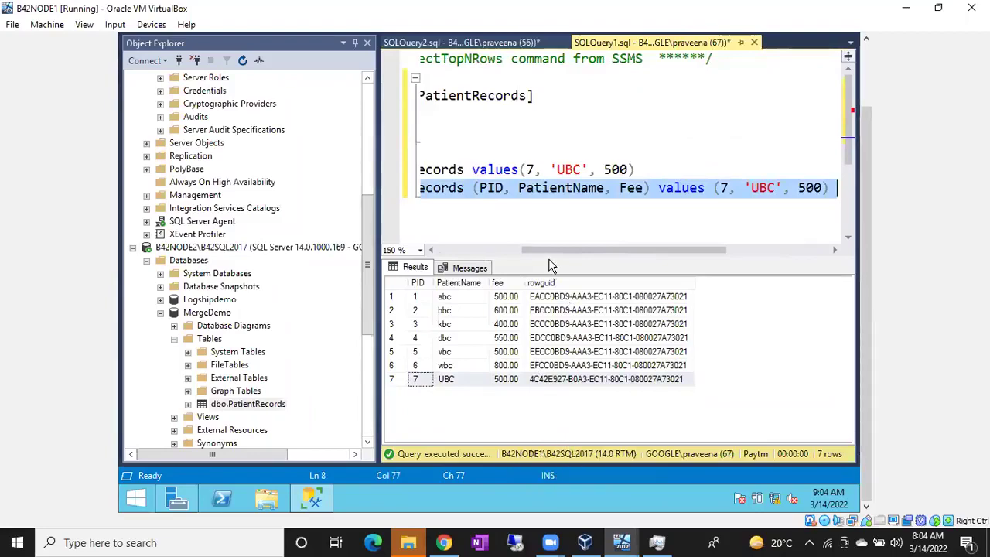
{"action": "left_click_drag", "start_coordinate": [550, 256], "coordinate": [446, 254]}
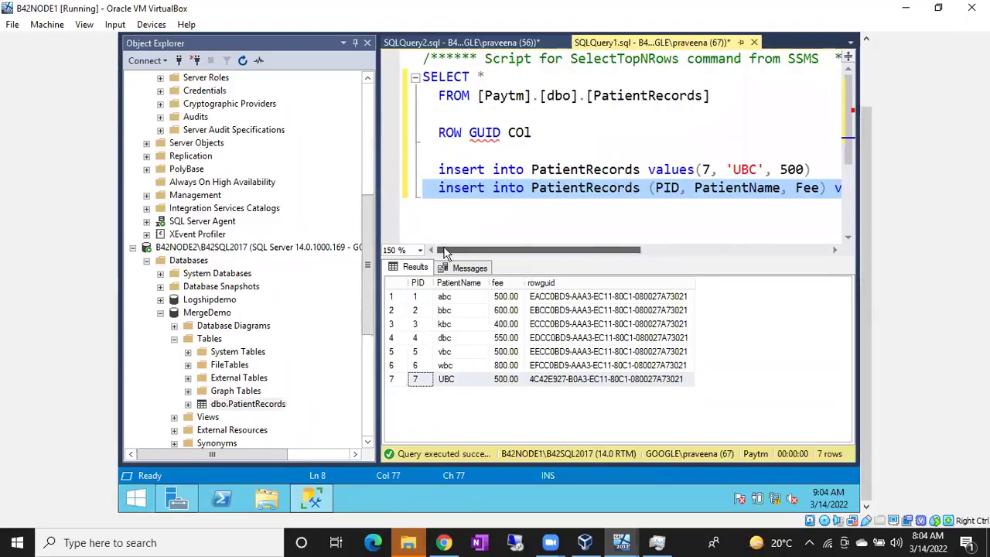
{"action": "left_click", "coordinate": [424, 169]}
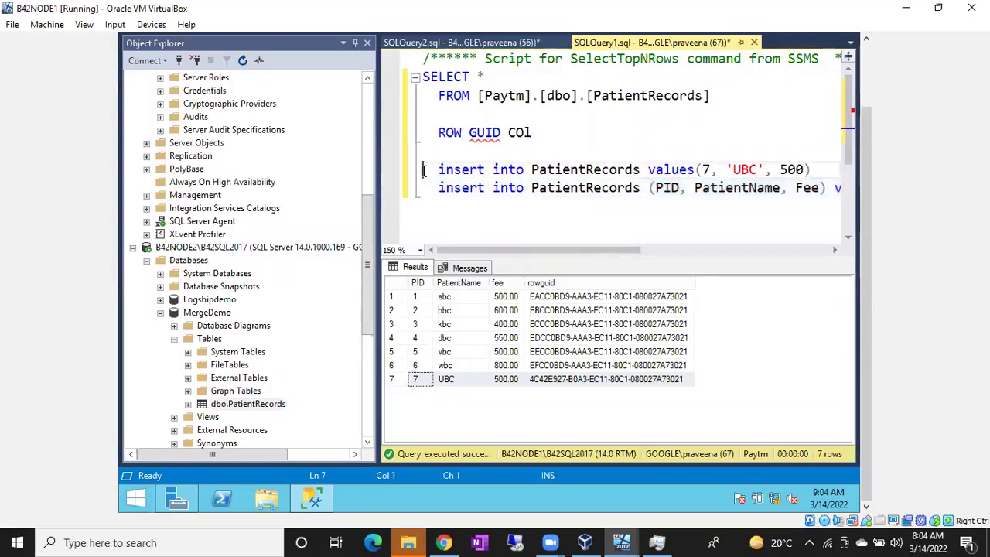
{"action": "left_click", "coordinate": [436, 174]}
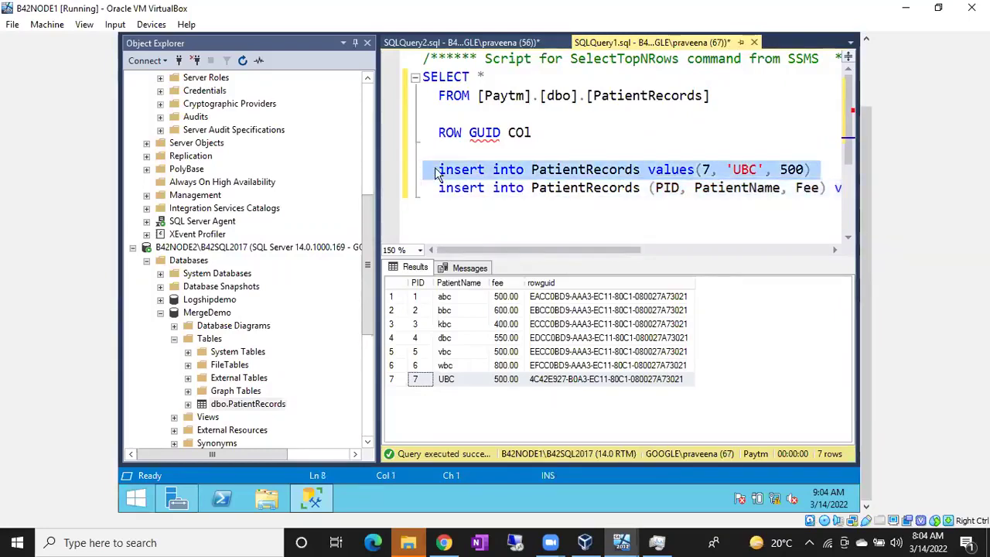
{"action": "key", "text": "F5"}
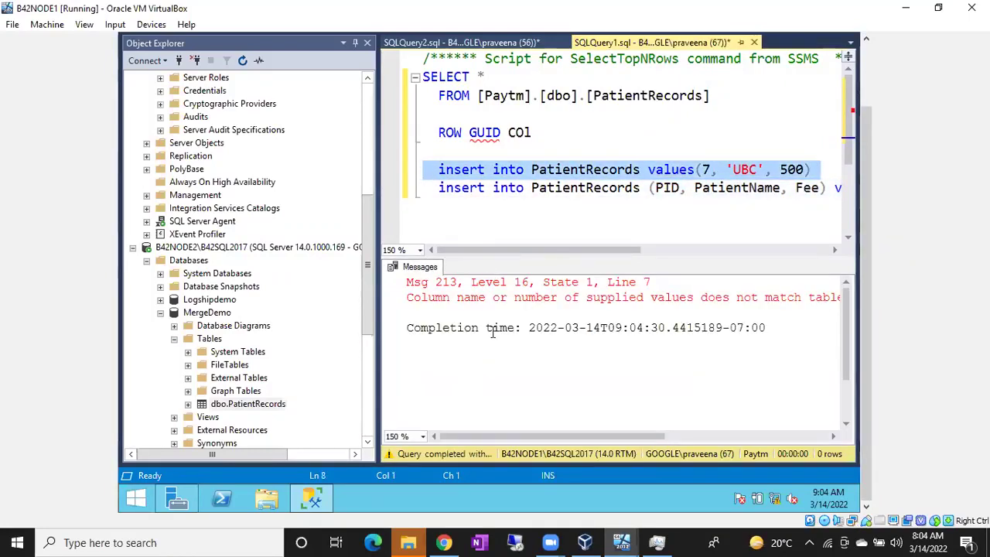
Run only the Paytm PatientRecords SELECT in SQLQuery1 and check the record with PID 8
{"action": "left_click", "coordinate": [469, 132]}
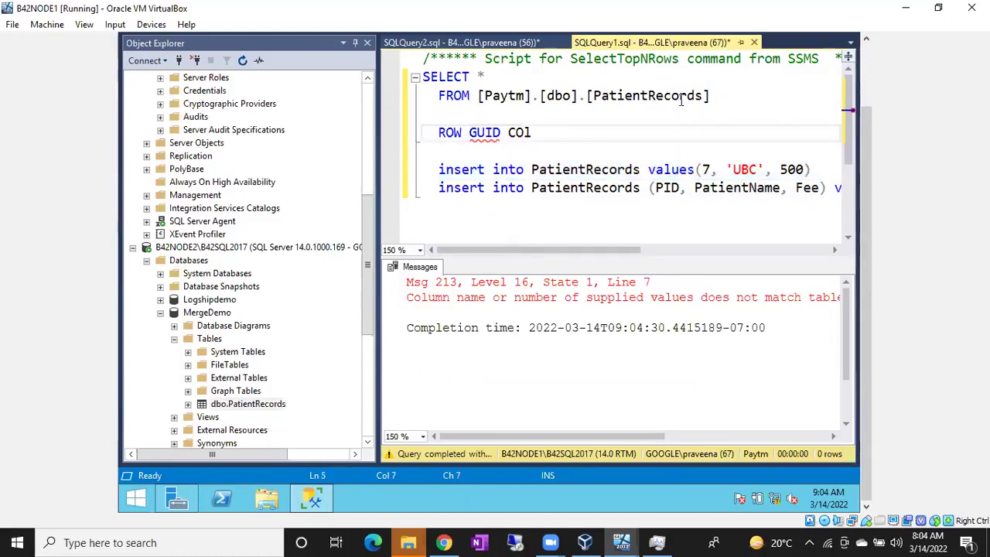
{"action": "left_click_drag", "start_coordinate": [717, 98], "coordinate": [367, 77]}
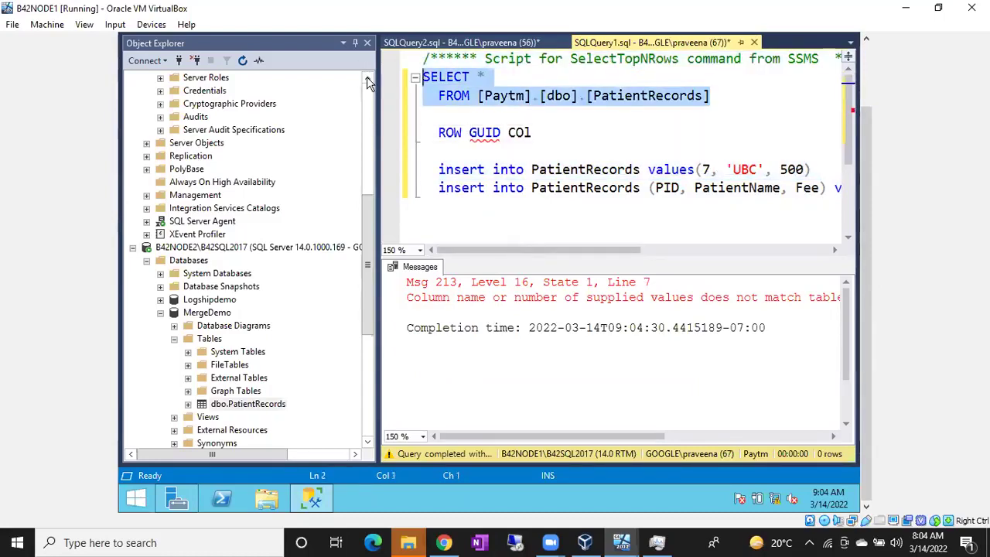
{"action": "key", "text": "F5"}
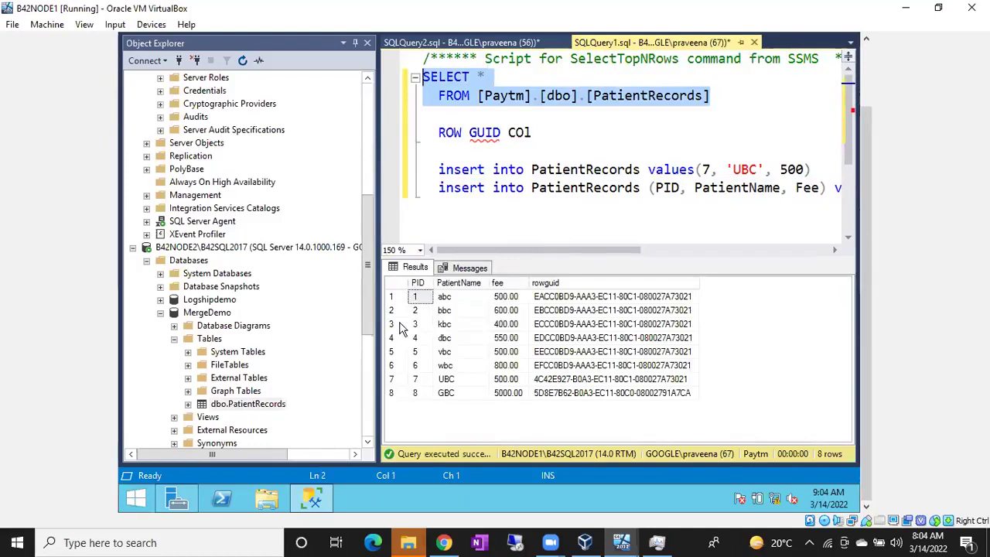
{"action": "left_click", "coordinate": [399, 393]}
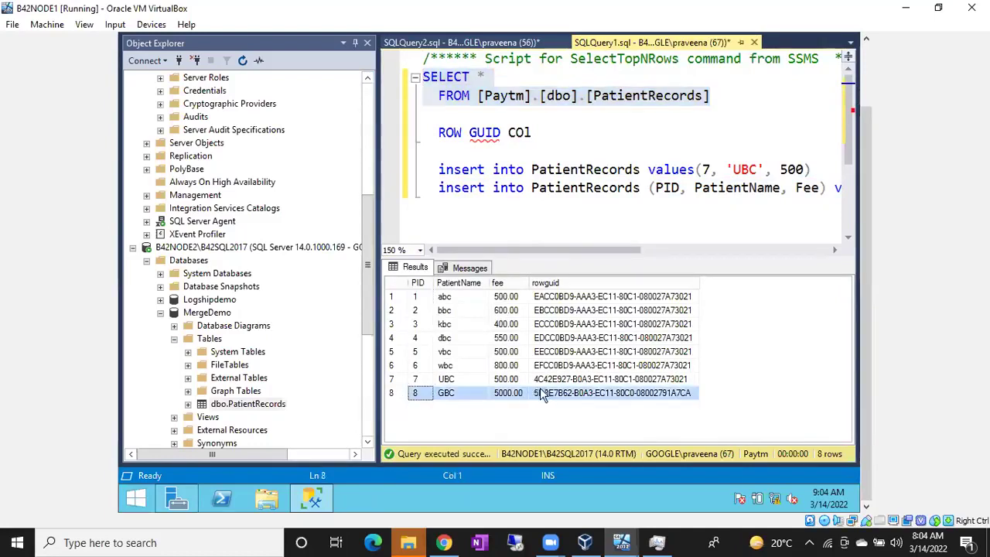
Compare the rowguid values of records 7 and 8 between the Paytm and MergeDemo query results
{"action": "left_click", "coordinate": [584, 380]}
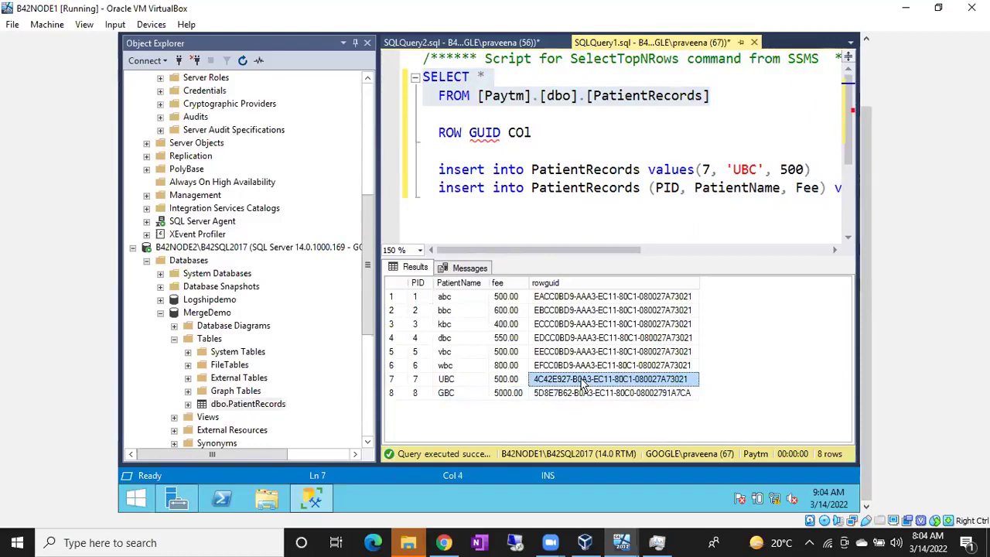
{"action": "left_click", "coordinate": [495, 45]}
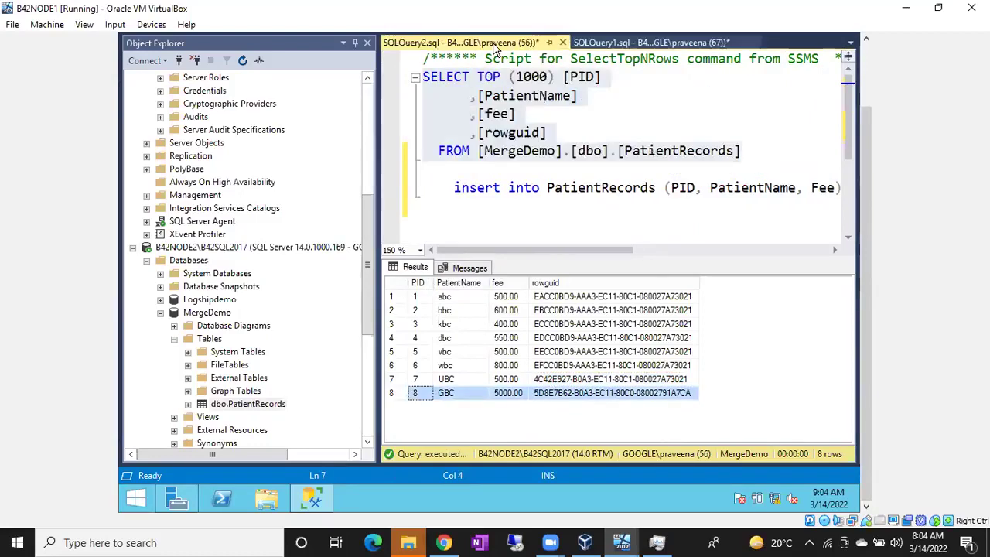
{"action": "left_click", "coordinate": [546, 398]}
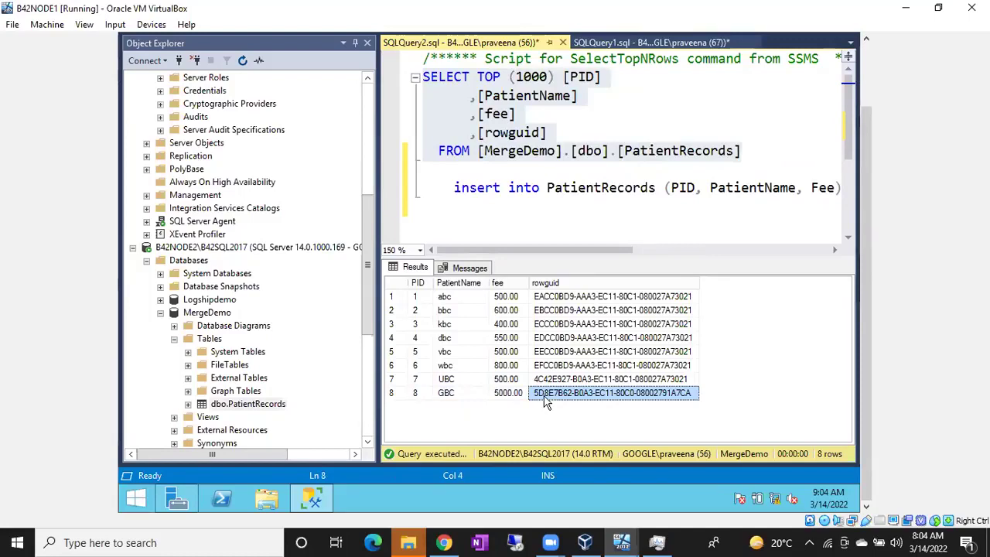
{"action": "left_click", "coordinate": [552, 381]}
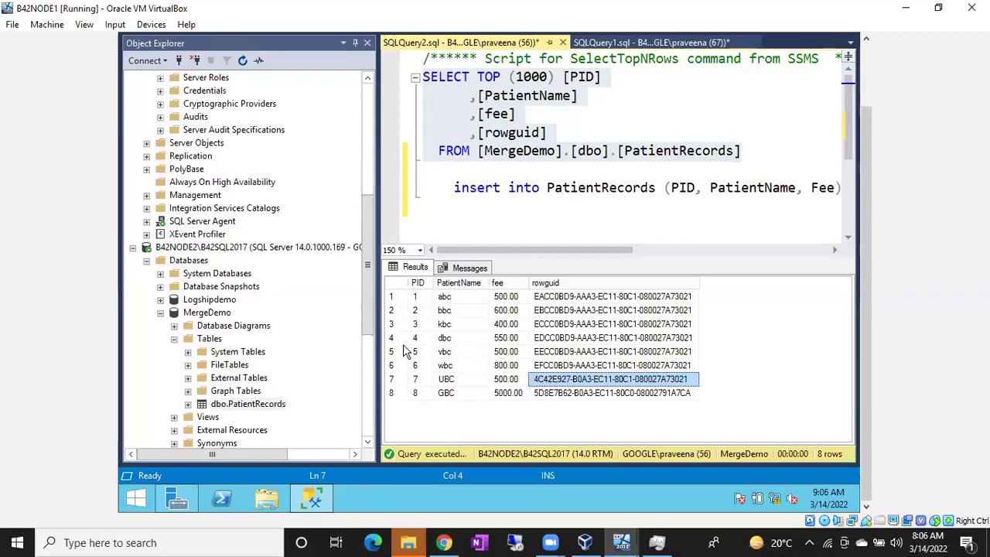
Collapse the Security folder of B42NODE1 and the Databases folder of B42NODE2 in Object Explorer
{"action": "left_click_drag", "start_coordinate": [367, 310], "coordinate": [364, 184]}
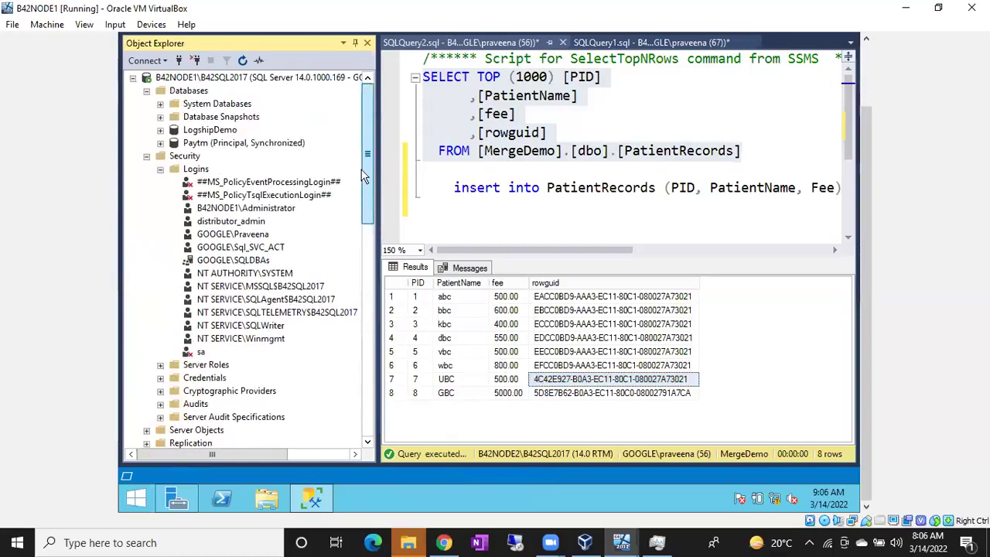
{"action": "left_click", "coordinate": [147, 157]}
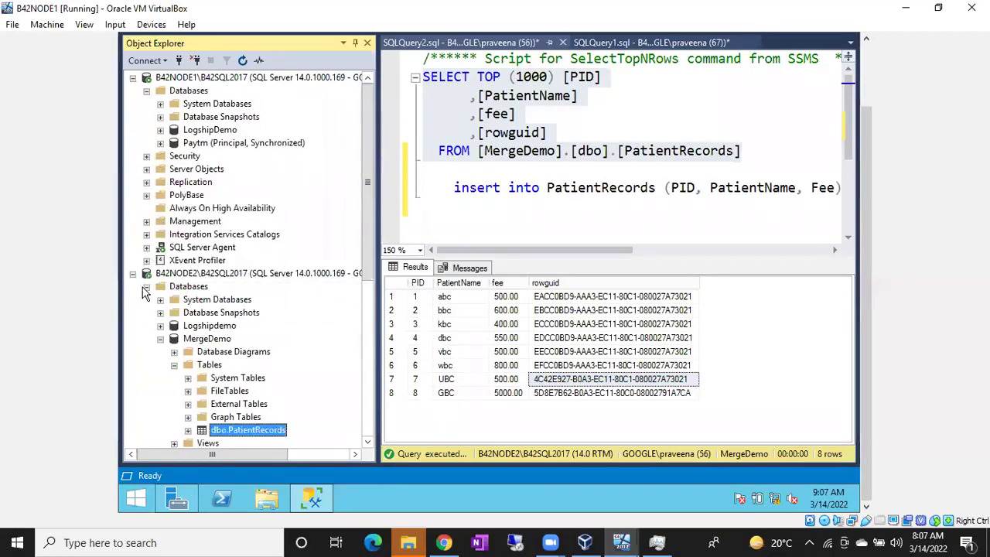
{"action": "left_click", "coordinate": [147, 287]}
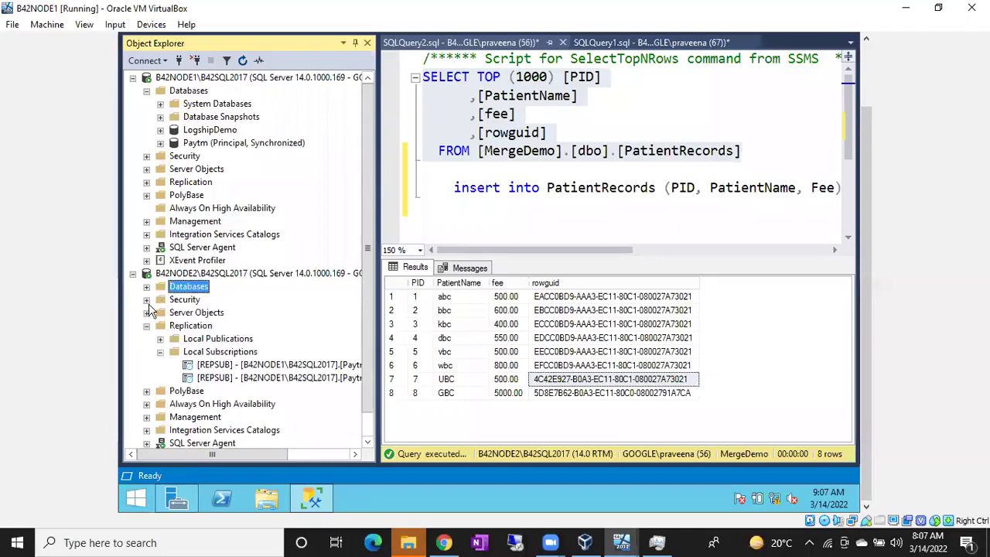
Refresh the Local Subscriptions of B42NODE2 and collapse that server's Replication folder
{"action": "left_click", "coordinate": [203, 353]}
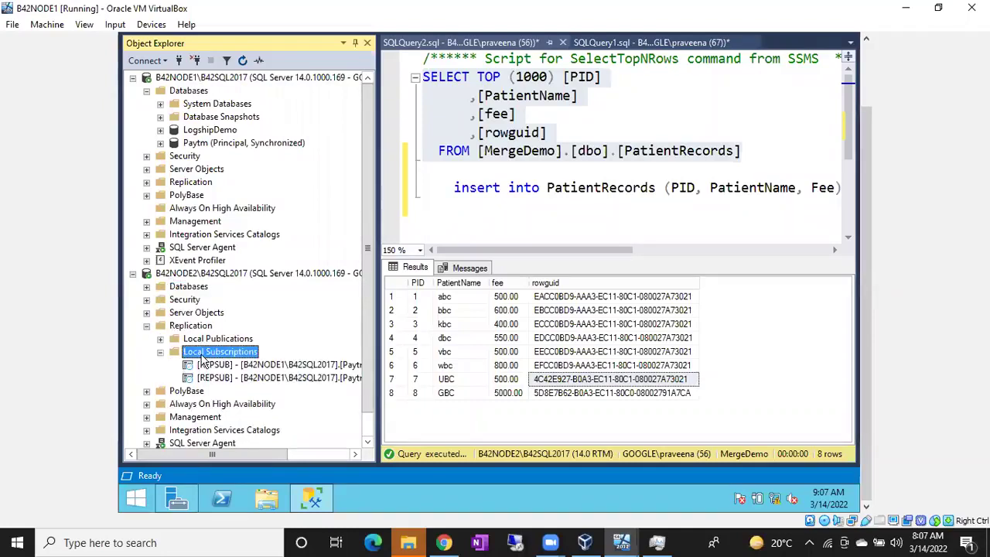
{"action": "left_click", "coordinate": [242, 61]}
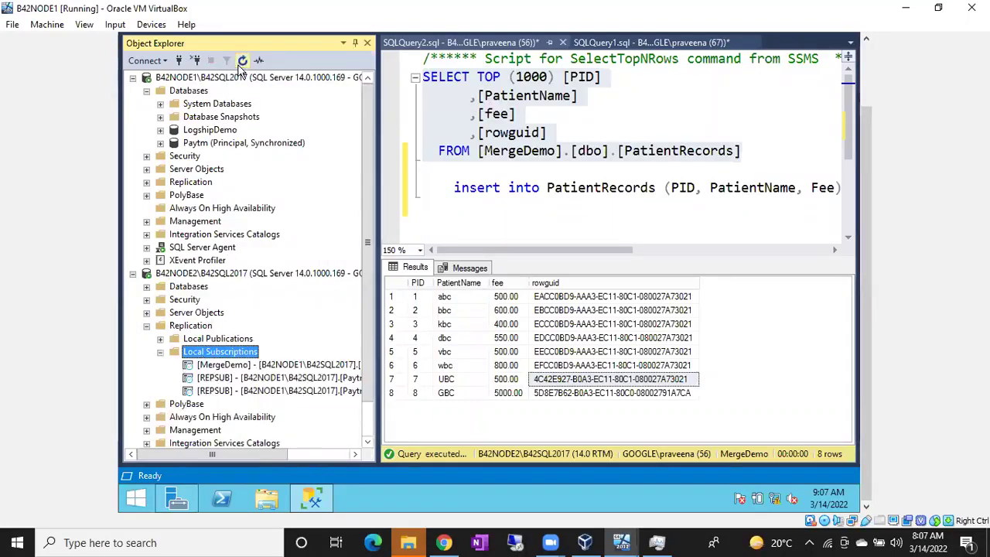
{"action": "left_click", "coordinate": [148, 326]}
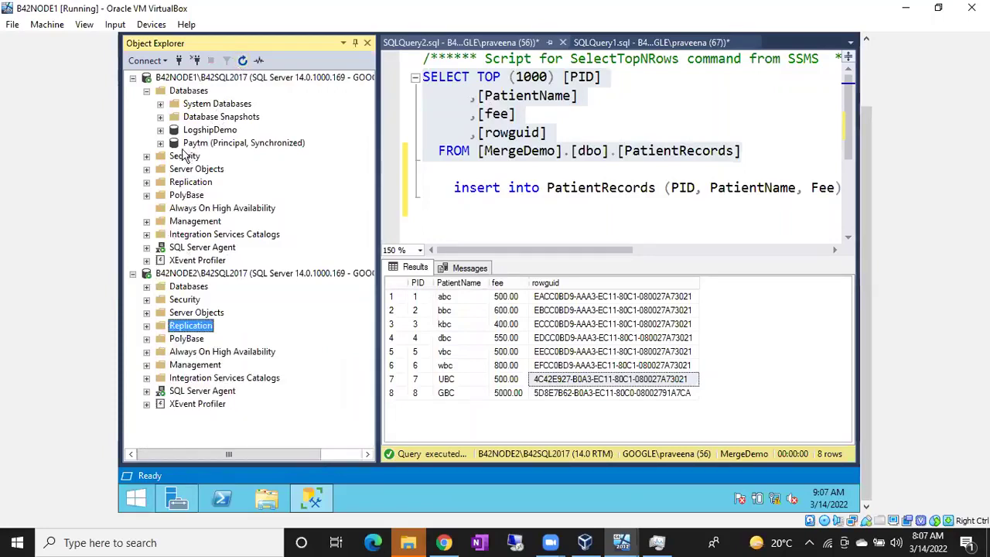
Launch Replication Monitor for B42NODE1, maximize it and expand the B42NODE1\B42SQL2017 publisher to list its publications
{"action": "right_click", "coordinate": [178, 188]}
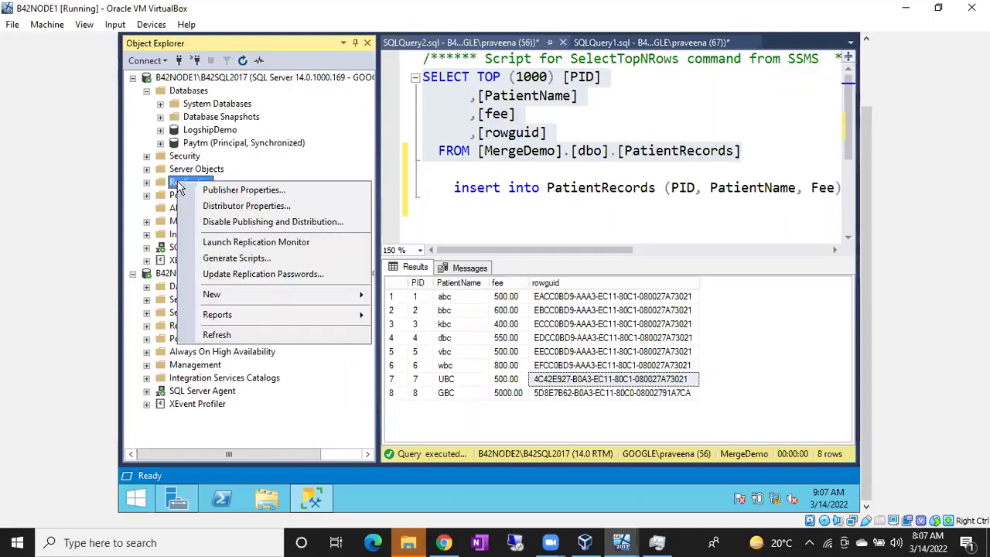
{"action": "left_click", "coordinate": [210, 243]}
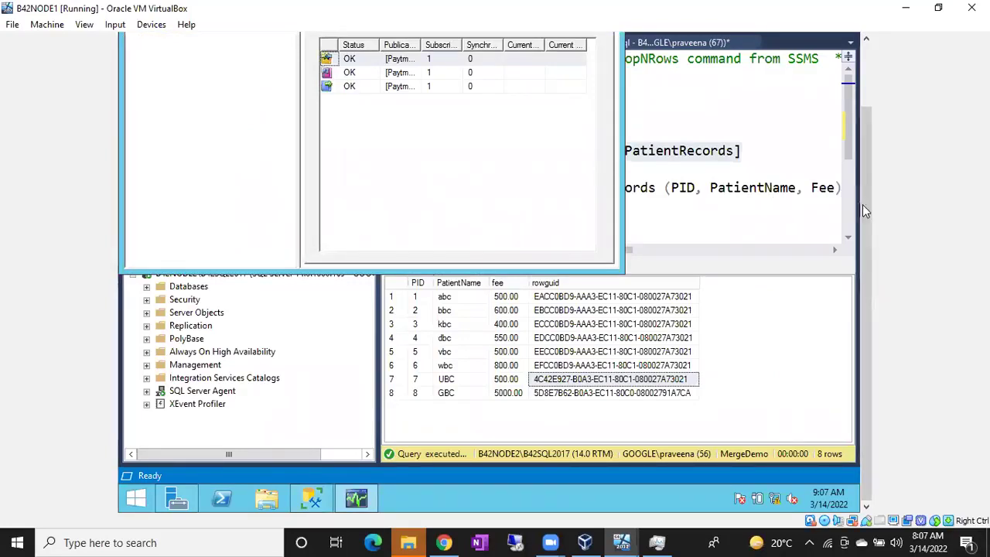
{"action": "scroll", "coordinate": [863, 208], "scroll_direction": "up", "scroll_amount": 2}
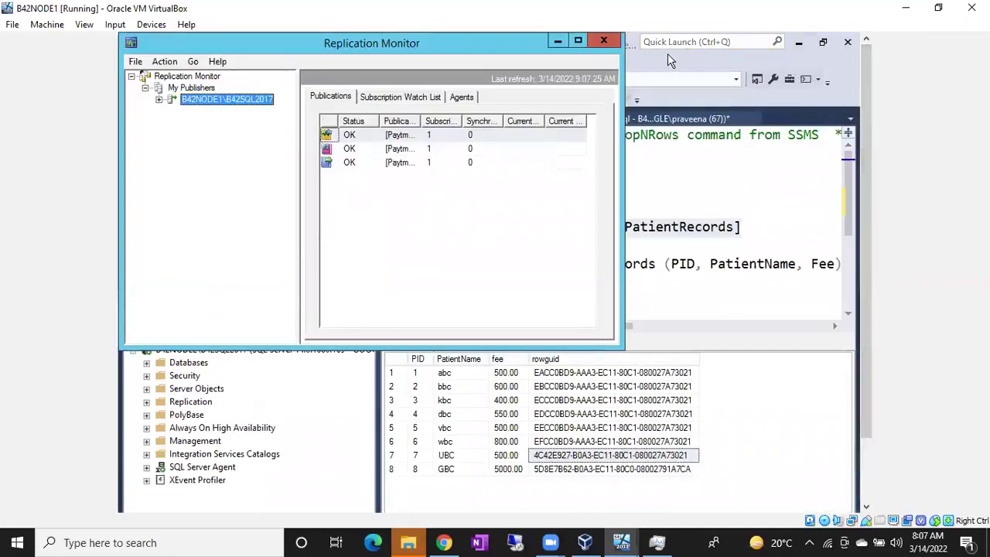
{"action": "left_click", "coordinate": [578, 40]}
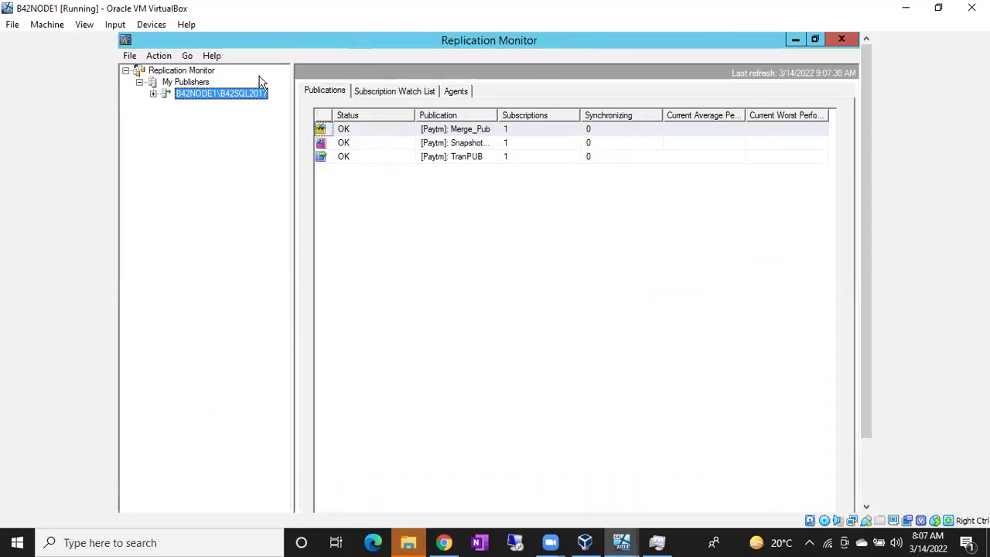
{"action": "left_click", "coordinate": [153, 93]}
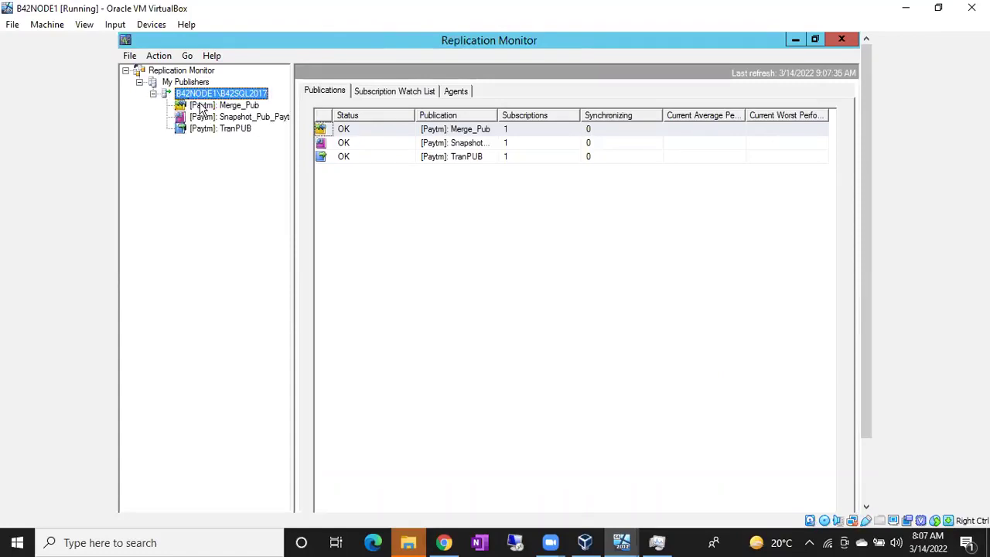
Examine the subscriptions, agents and warnings of the Merge_Pub publication in Replication Monitor
{"action": "left_click", "coordinate": [203, 109]}
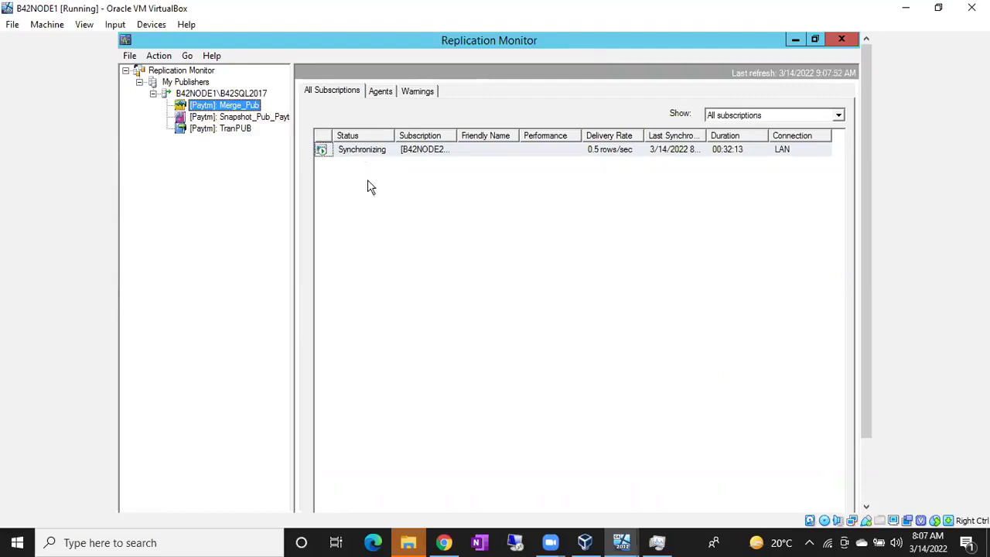
{"action": "left_click", "coordinate": [378, 93]}
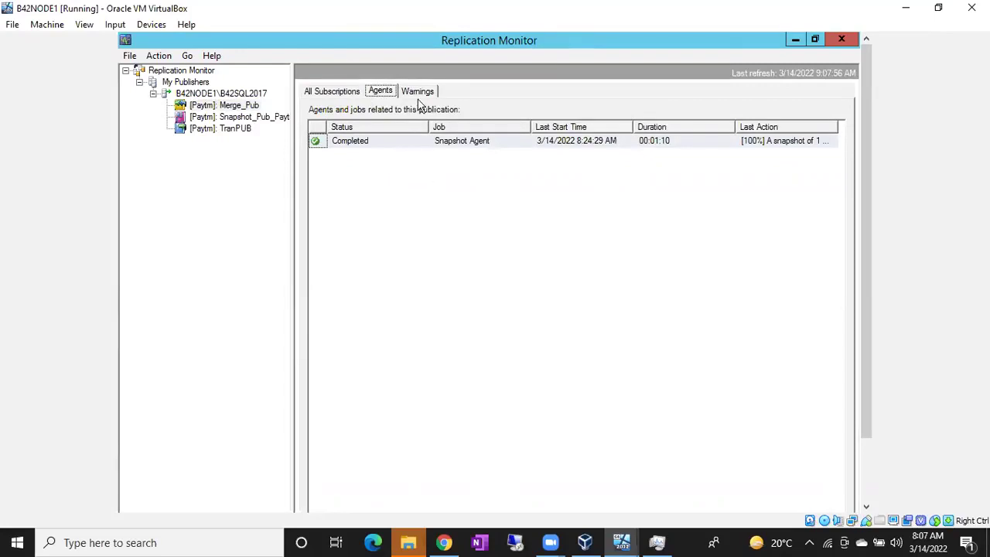
{"action": "left_click", "coordinate": [417, 93]}
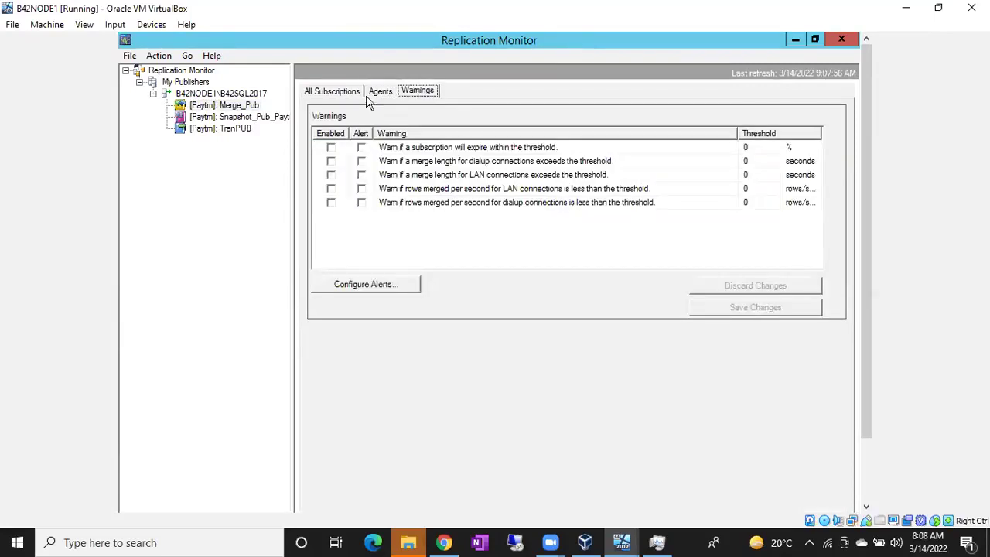
{"action": "left_click", "coordinate": [336, 92]}
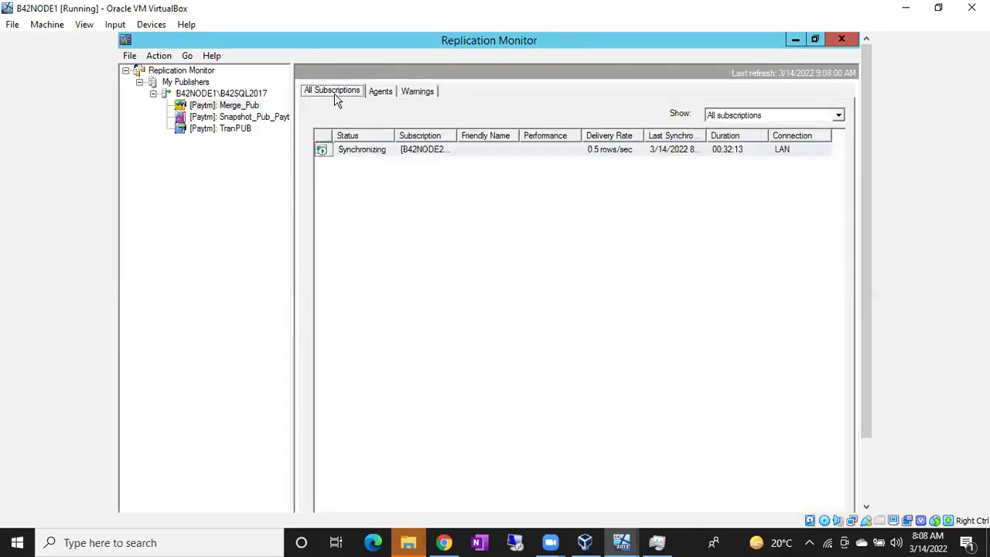
Insert a tracer token for the TranPUB publication to measure its replication latency
{"action": "left_click", "coordinate": [231, 128]}
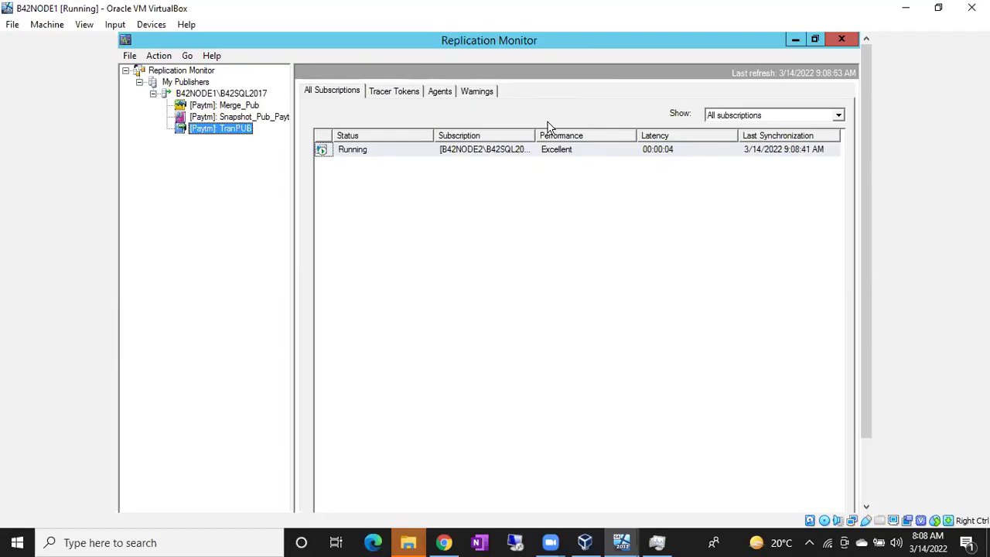
{"action": "left_click", "coordinate": [391, 99]}
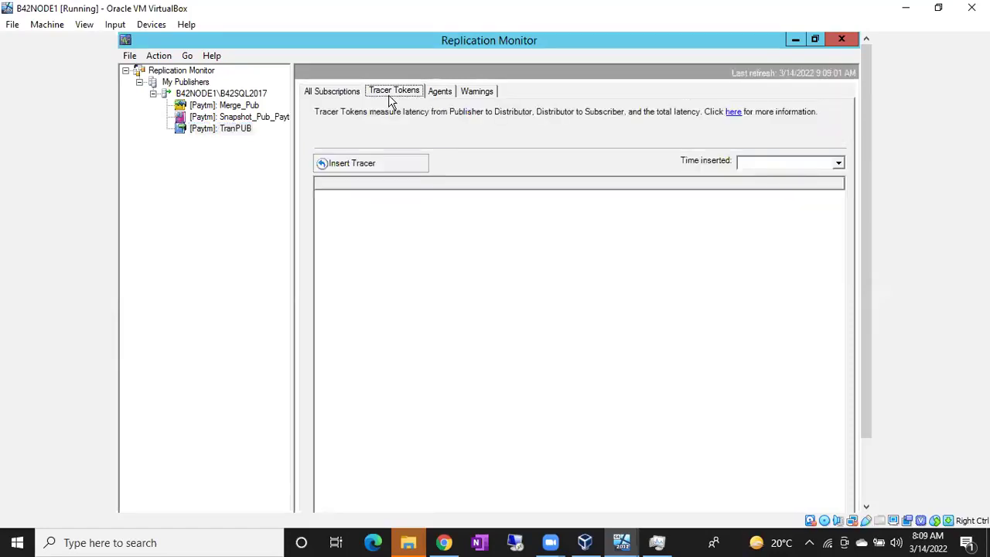
{"action": "left_click", "coordinate": [368, 169]}
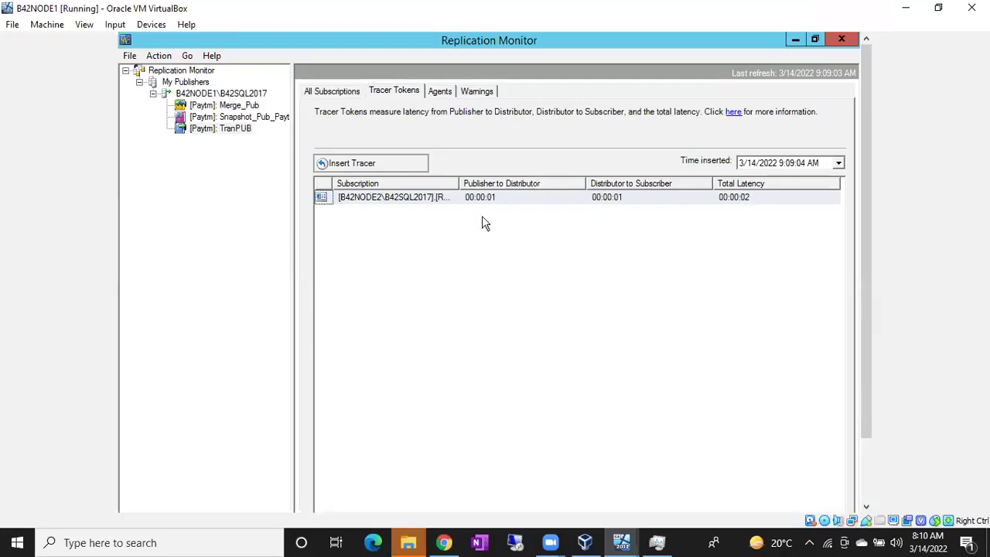
View the details of TranPUB's Snapshot Agent, including its session history, and close the details window
{"action": "left_click", "coordinate": [441, 92]}
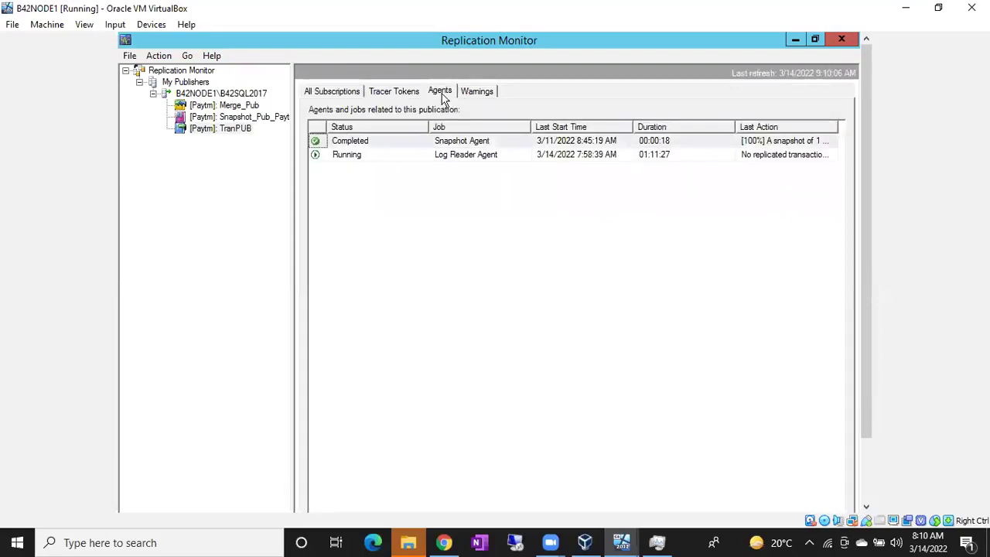
{"action": "right_click", "coordinate": [369, 148]}
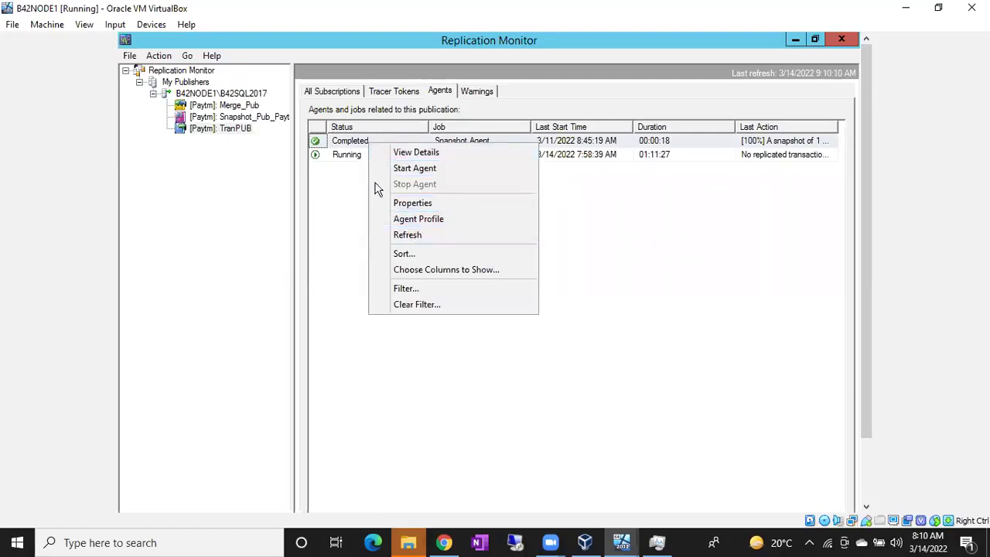
{"action": "left_click", "coordinate": [416, 153]}
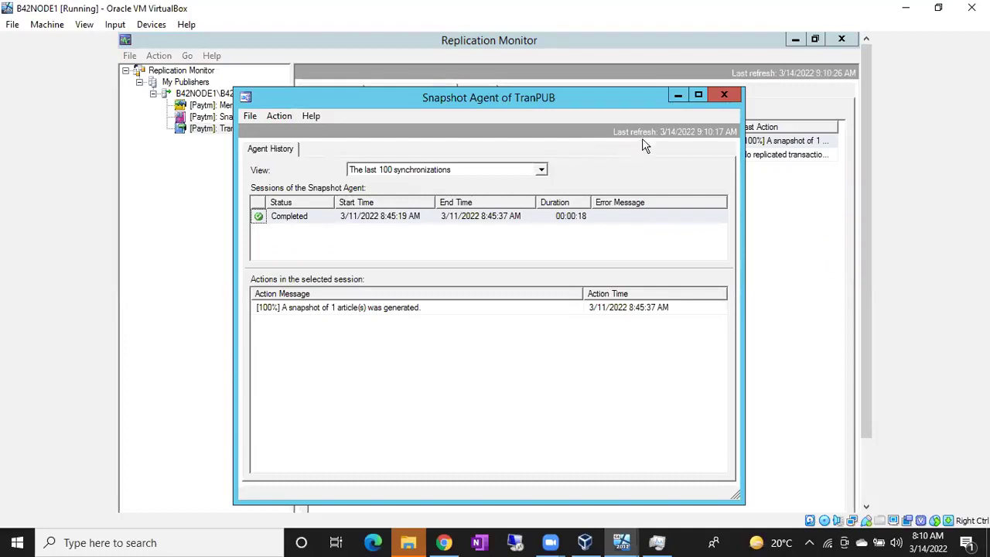
{"action": "left_click", "coordinate": [723, 96]}
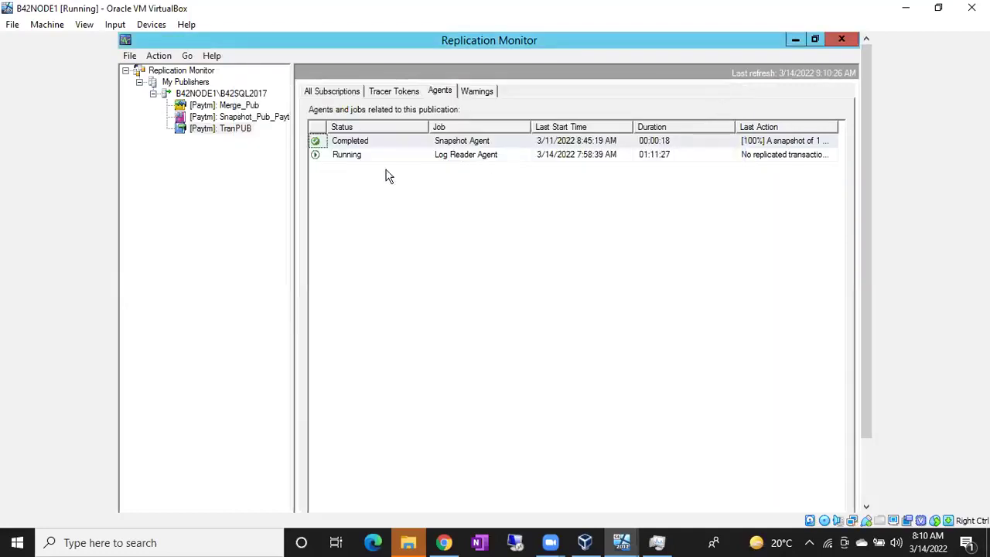
View the session details of TranPUB's Snapshot Agent and Log Reader Agent, closing each details window
{"action": "right_click", "coordinate": [368, 144]}
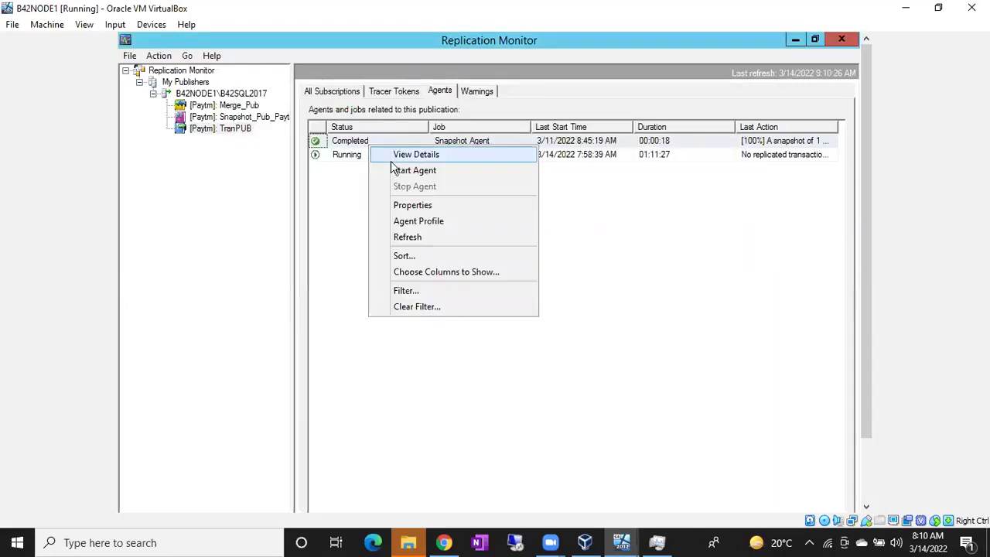
{"action": "left_click", "coordinate": [399, 156]}
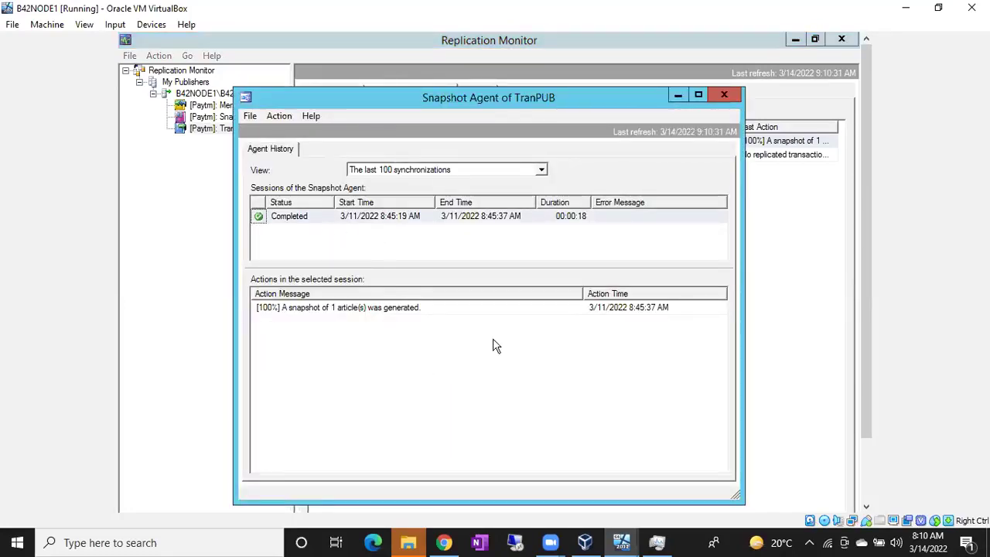
{"action": "left_click", "coordinate": [724, 96]}
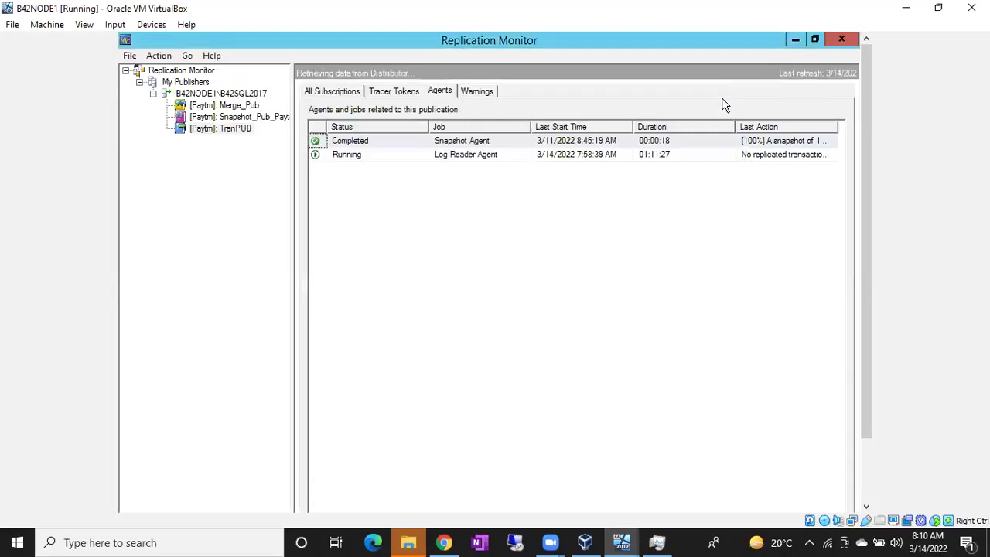
{"action": "right_click", "coordinate": [379, 156]}
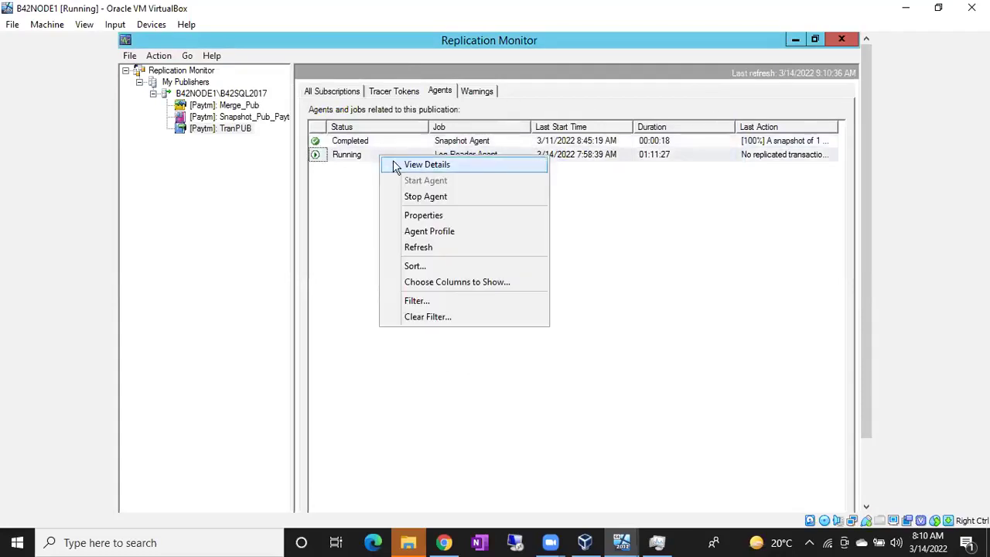
{"action": "left_click", "coordinate": [395, 164]}
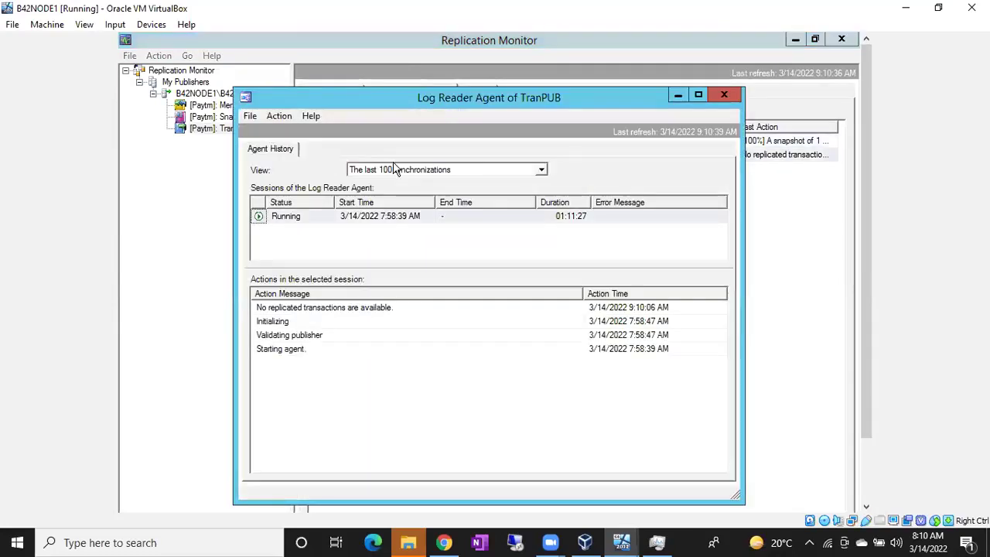
{"action": "left_click", "coordinate": [722, 94]}
Open the details of TranPUB's REPSUB subscription and examine its distributor-to-subscriber and publisher-to-distributor histories
{"action": "left_click", "coordinate": [334, 95]}
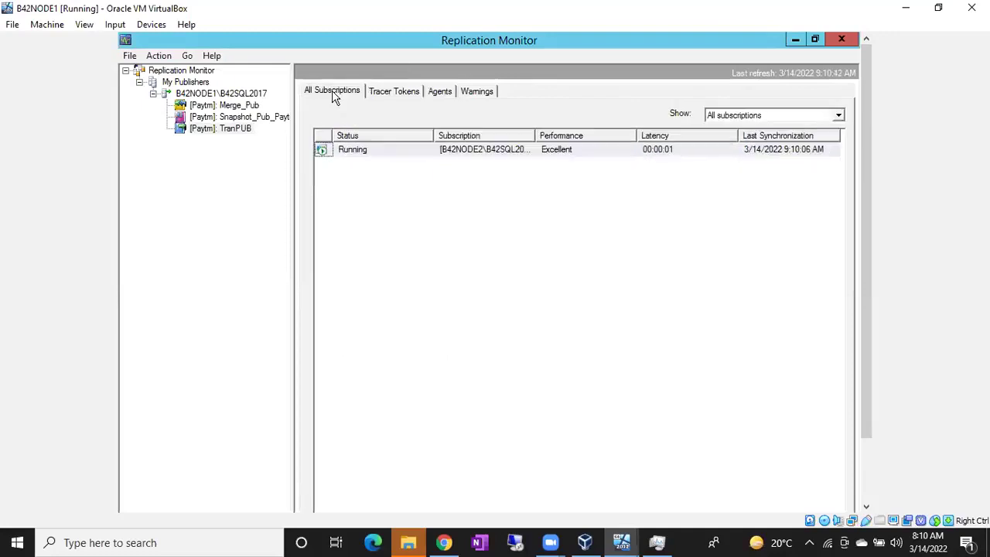
{"action": "right_click", "coordinate": [352, 151]}
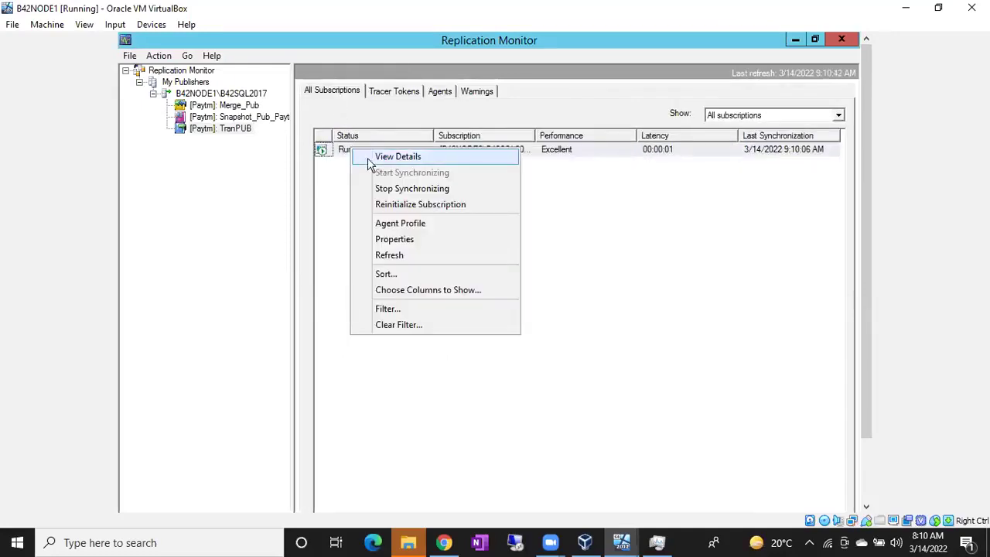
{"action": "left_click", "coordinate": [369, 158]}
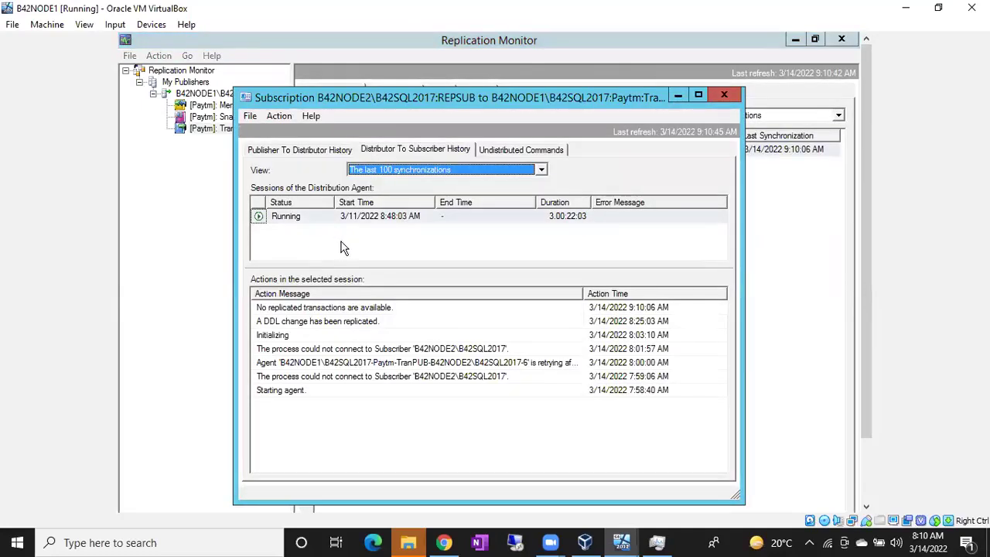
{"action": "left_click", "coordinate": [320, 349]}
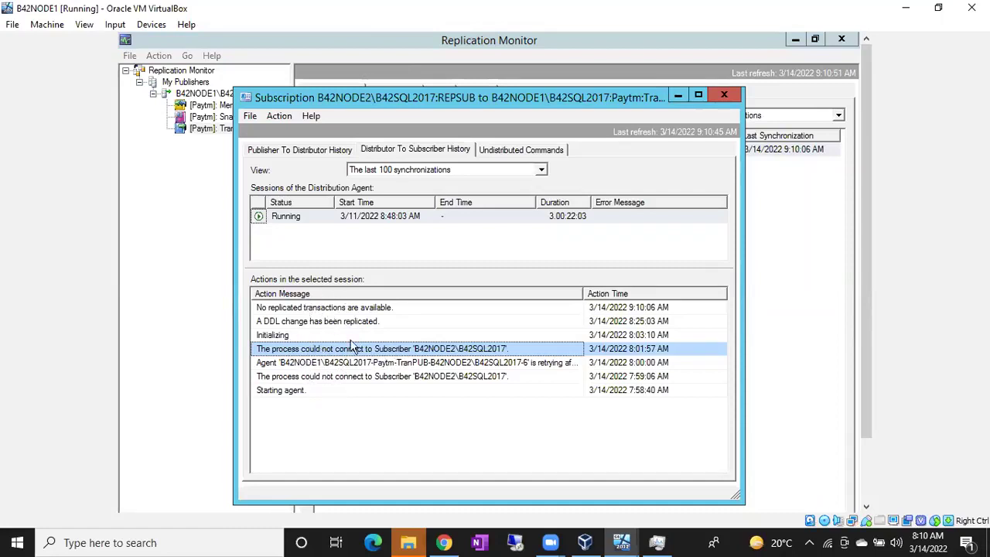
{"action": "left_click", "coordinate": [300, 152]}
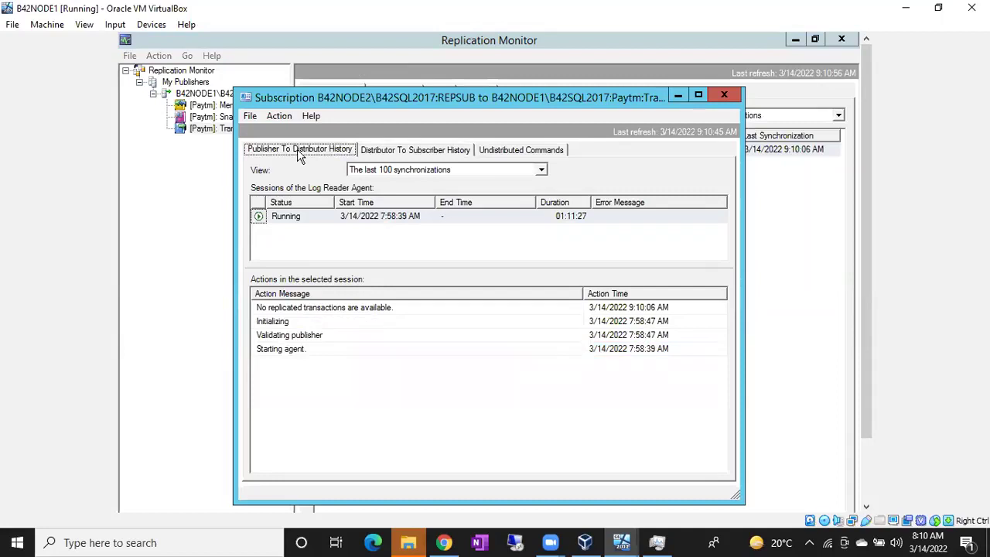
Switch to the BATCH 42 diagram in Chrome and examine the replication flow between Publisher, Distributor and Subscriber
{"action": "left_click", "coordinate": [443, 542]}
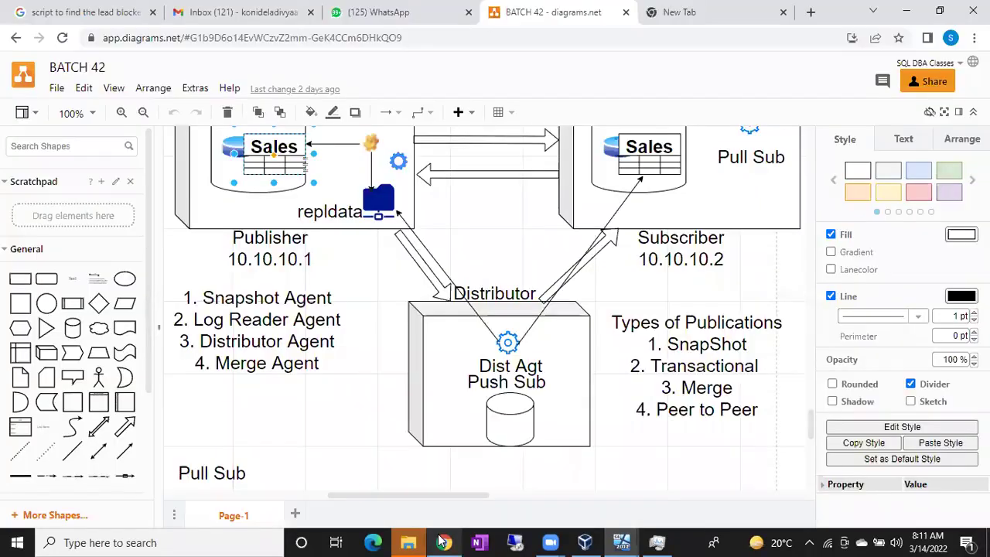
{"action": "scroll", "coordinate": [464, 381], "scroll_direction": "up", "scroll_amount": 3}
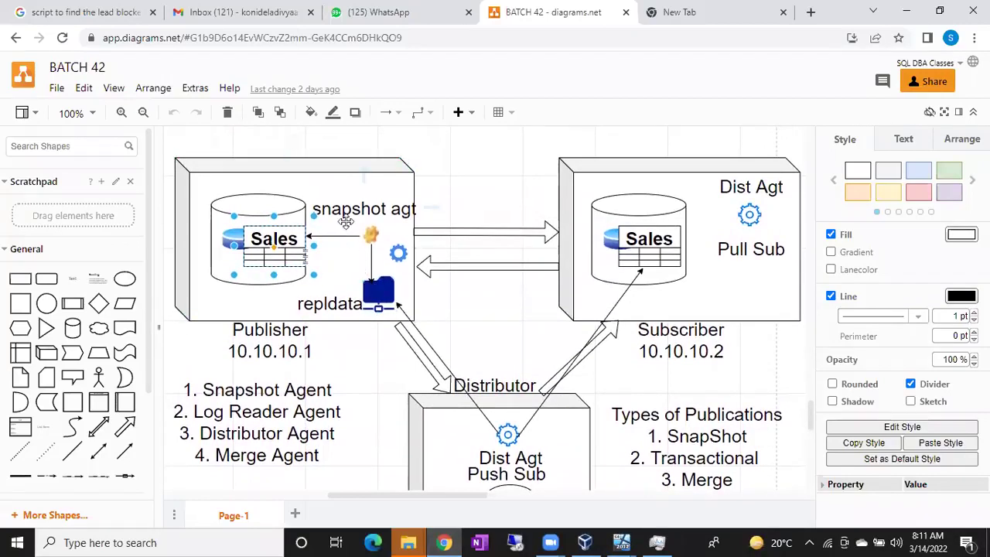
{"action": "left_click", "coordinate": [499, 397]}
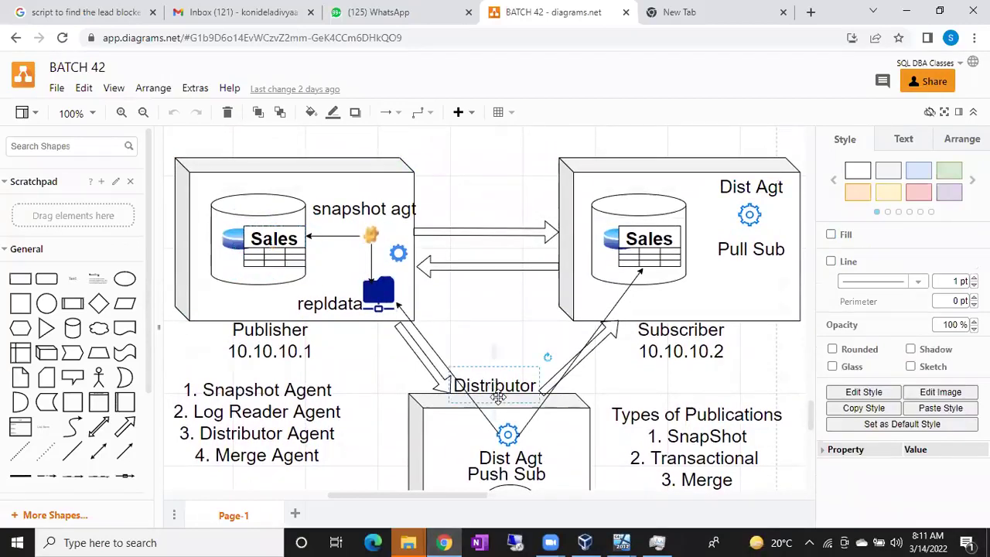
{"action": "left_click", "coordinate": [676, 192]}
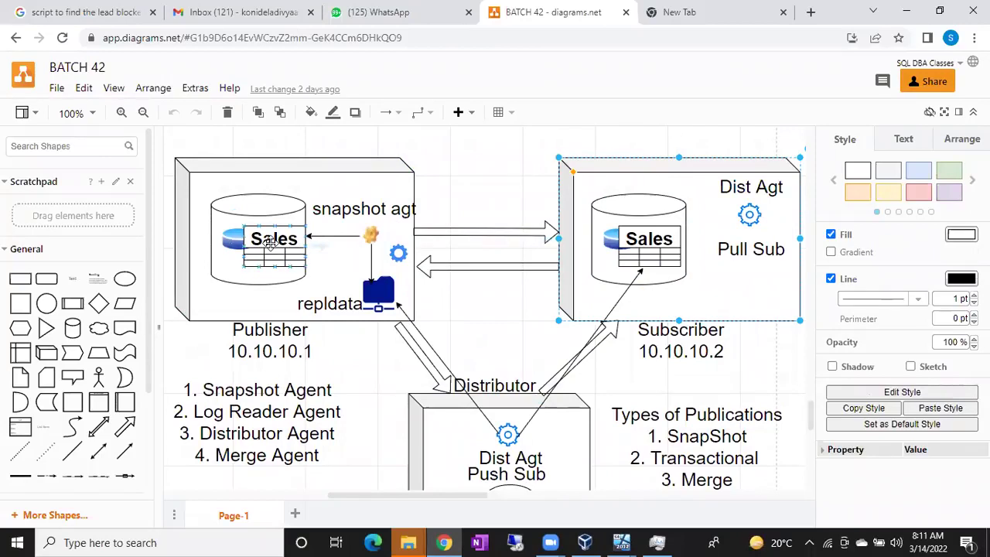
{"action": "left_click", "coordinate": [632, 232]}
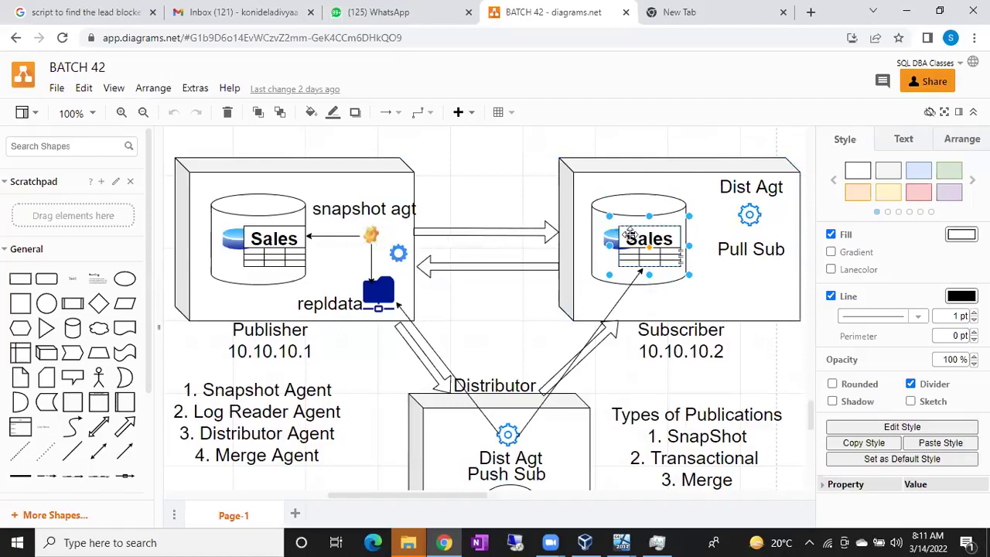
{"action": "left_click", "coordinate": [330, 264]}
{"action": "left_click", "coordinate": [432, 433]}
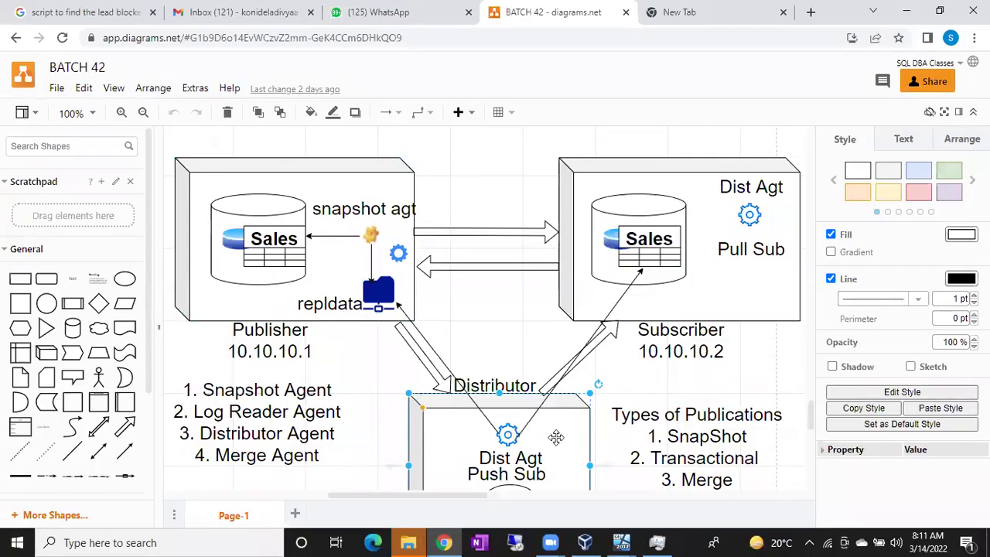
{"action": "left_click", "coordinate": [687, 291]}
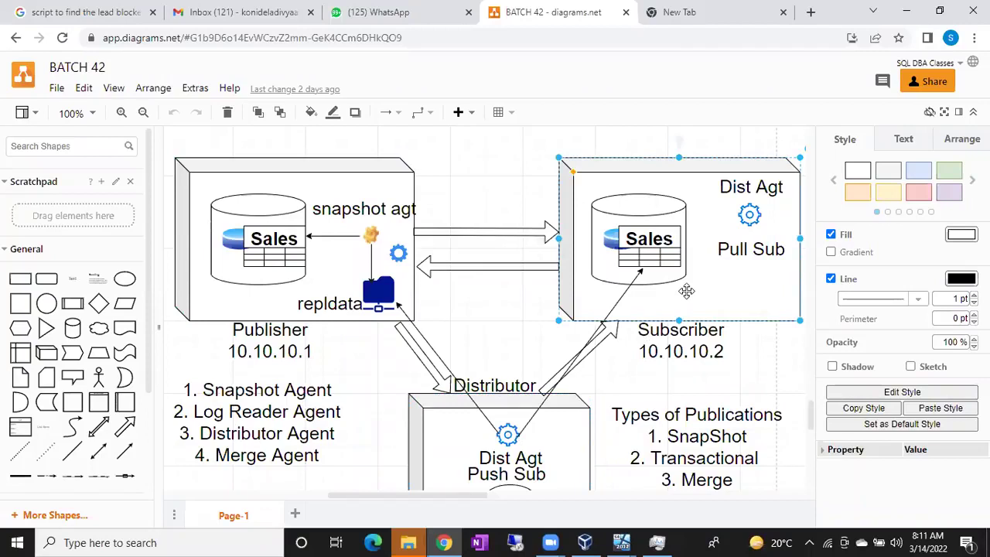
Return to Replication Monitor, review the subscription's distributor-to-subscriber history and undistributed commands, and close its details
{"action": "left_click", "coordinate": [444, 542]}
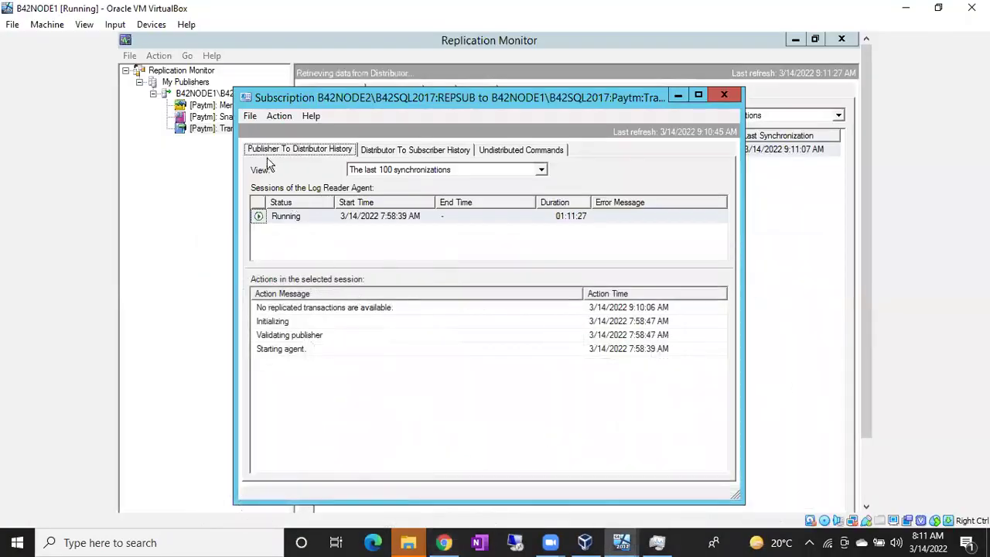
{"action": "left_click", "coordinate": [375, 151]}
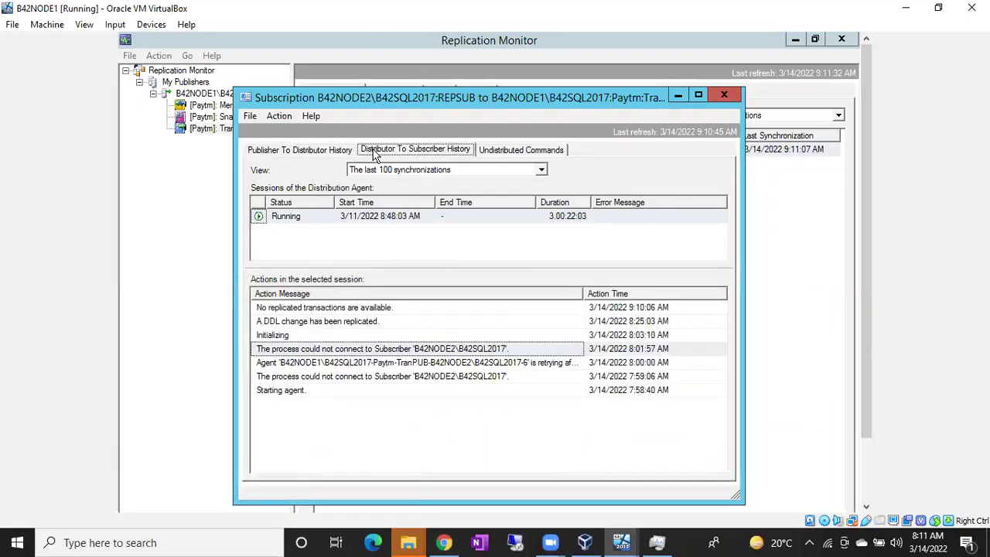
{"action": "left_click", "coordinate": [504, 151]}
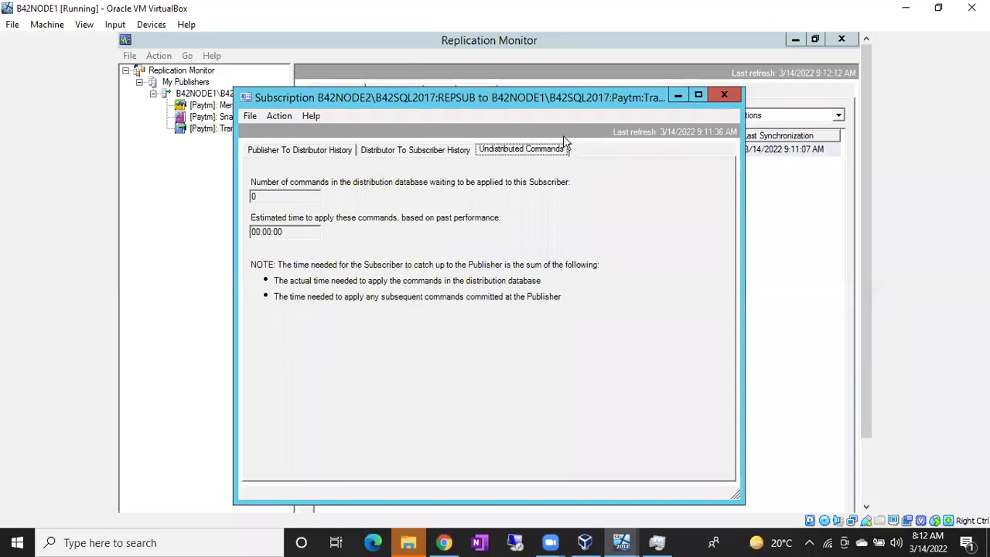
{"action": "left_click", "coordinate": [733, 97]}
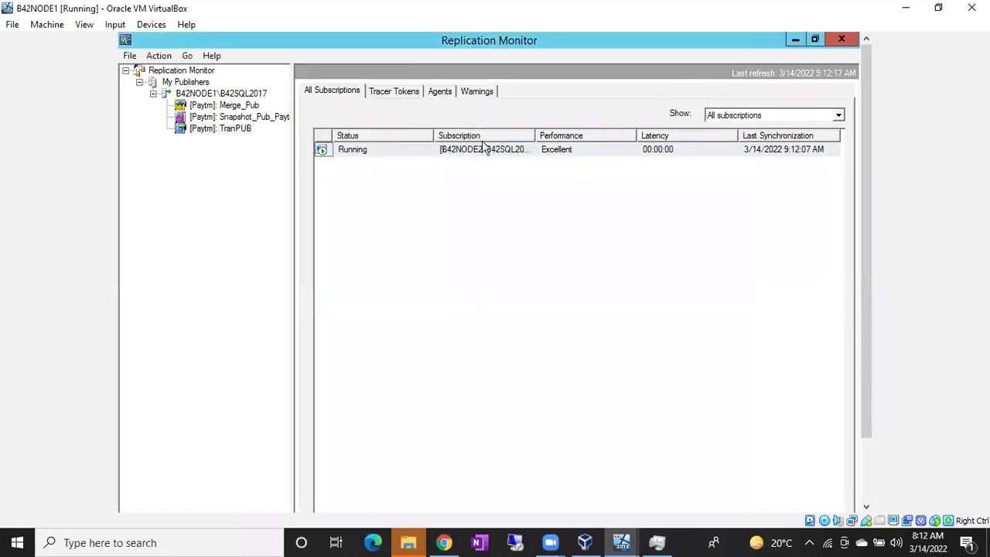
Review TranPUB's tracer tokens and agents, and return to its list of all subscriptions
{"action": "left_click", "coordinate": [397, 92]}
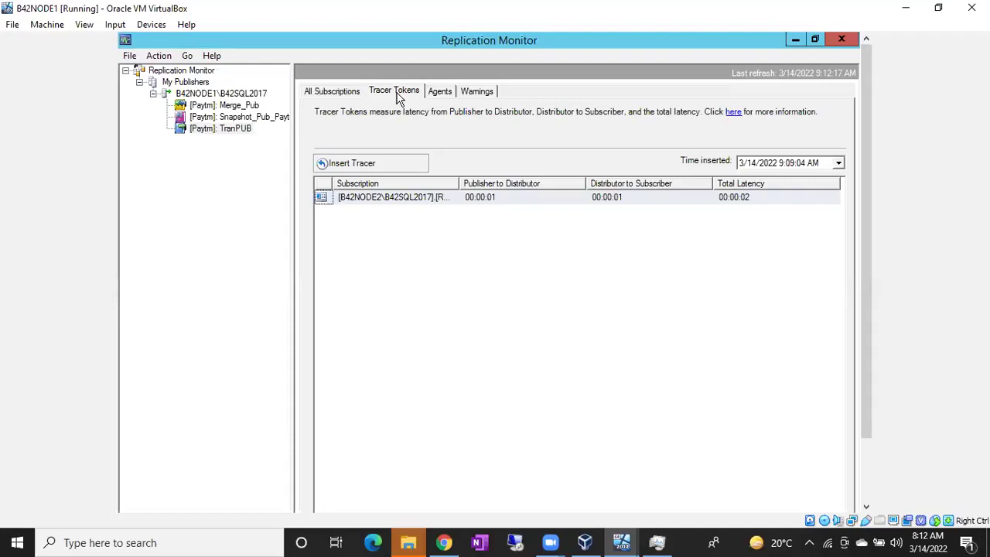
{"action": "left_click", "coordinate": [439, 92]}
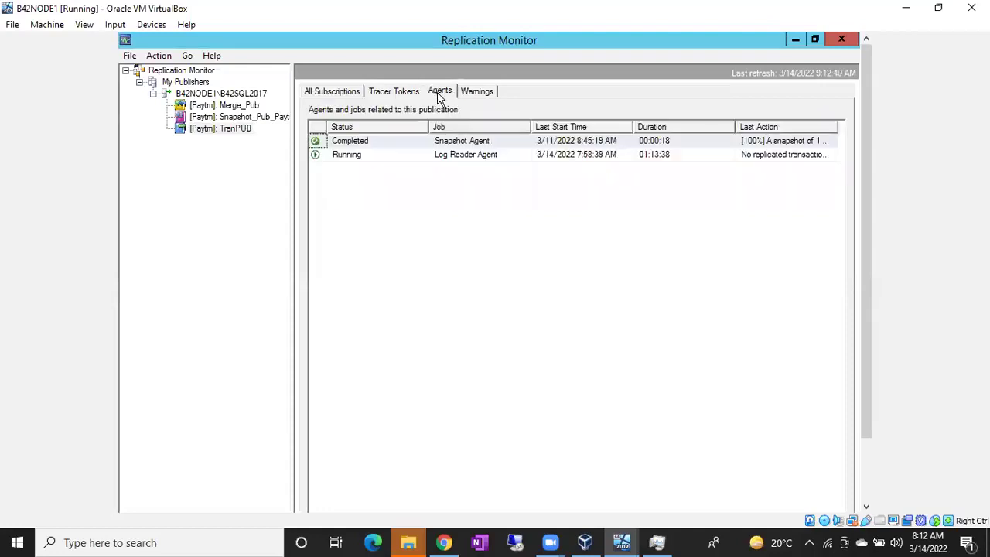
{"action": "left_click", "coordinate": [346, 93]}
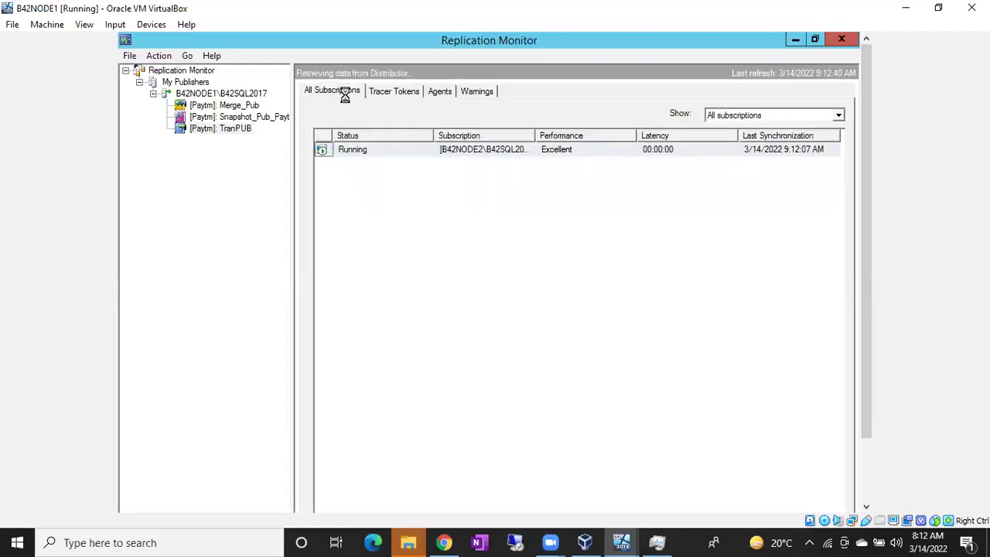
Reopen the REPSUB subscription details and check both synchronization histories and the undistributed commands
{"action": "right_click", "coordinate": [361, 148]}
{"action": "left_click", "coordinate": [410, 158]}
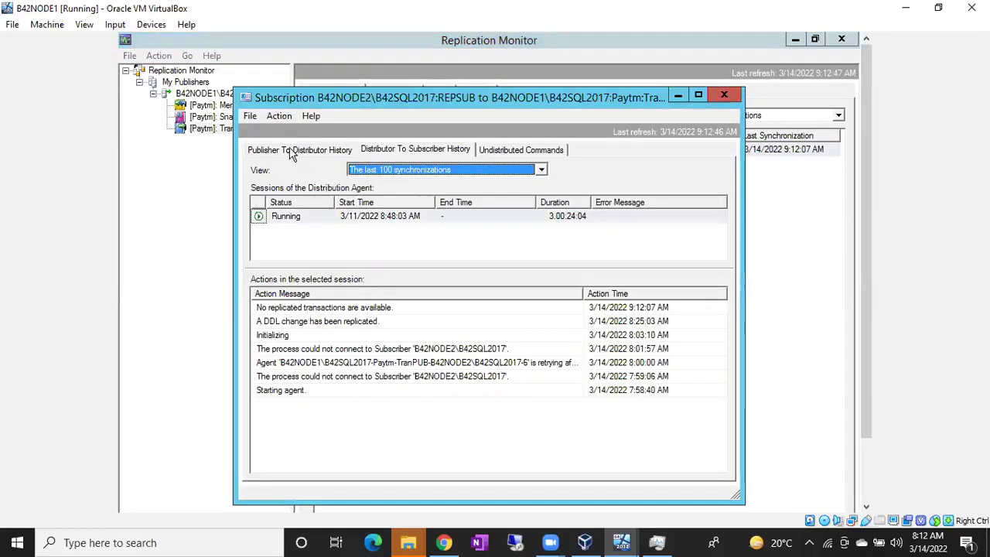
{"action": "left_click", "coordinate": [295, 154]}
{"action": "left_click", "coordinate": [377, 152]}
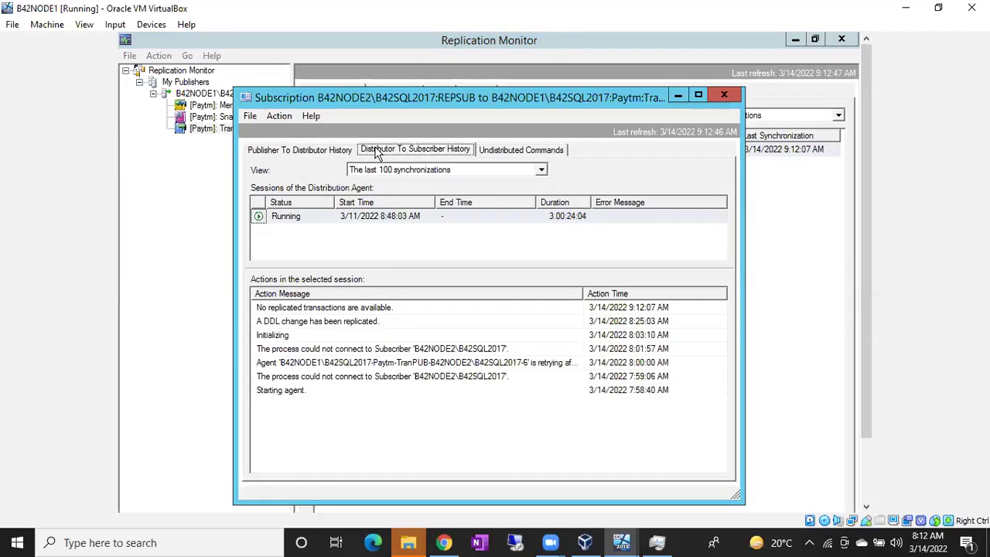
{"action": "left_click", "coordinate": [486, 154]}
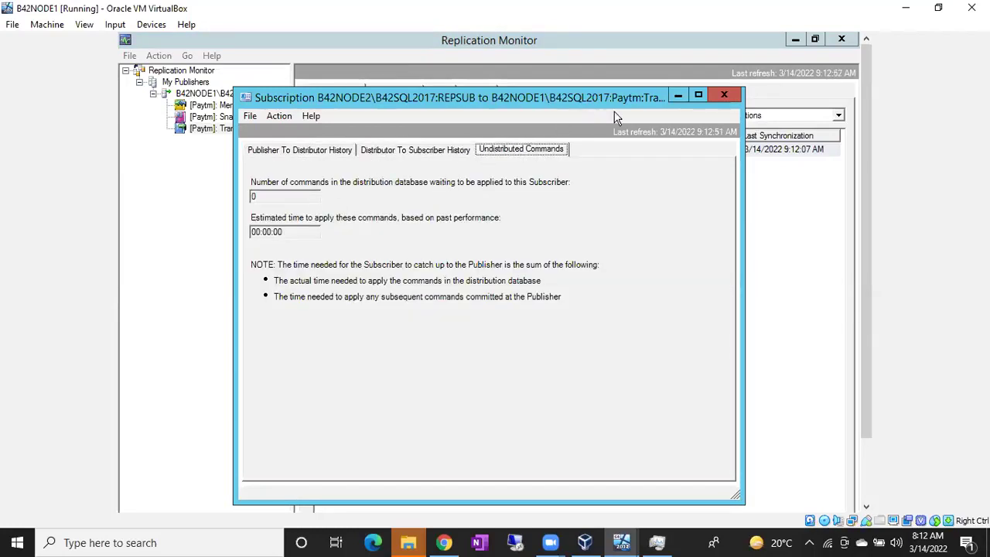
Filter the distributor-to-subscriber history to synchronizations with errors and examine the error message of the listed Distribution Agent session
{"action": "left_click", "coordinate": [396, 156]}
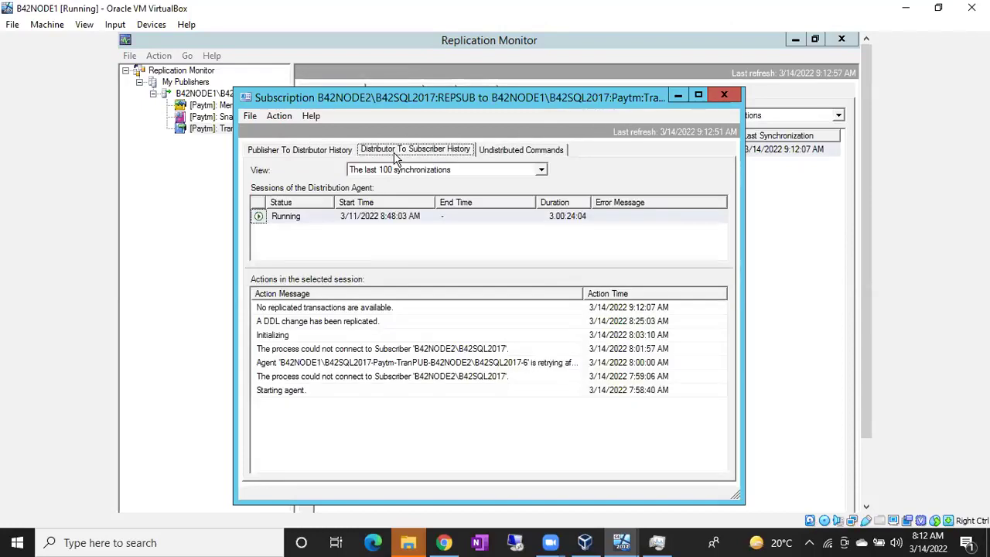
{"action": "left_click", "coordinate": [540, 171]}
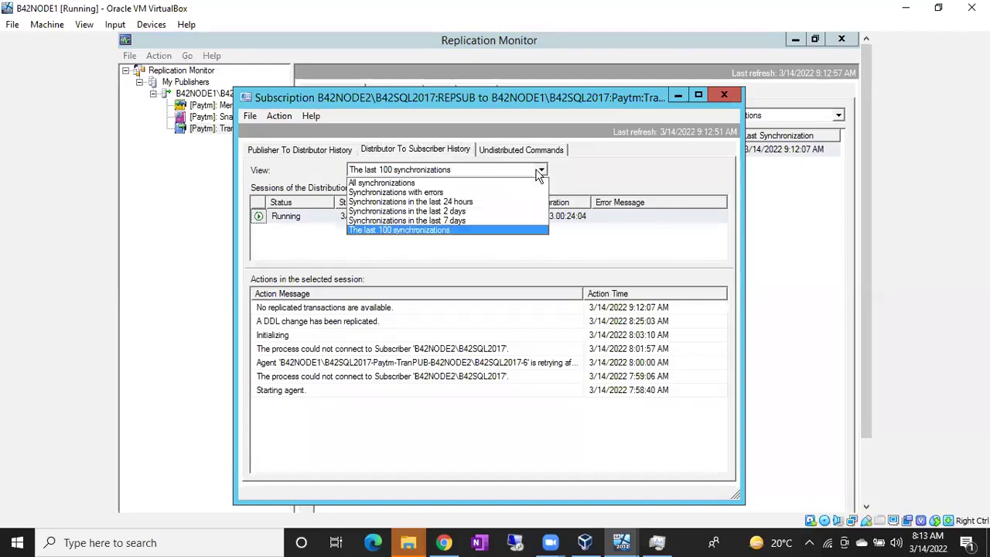
{"action": "left_click", "coordinate": [443, 192]}
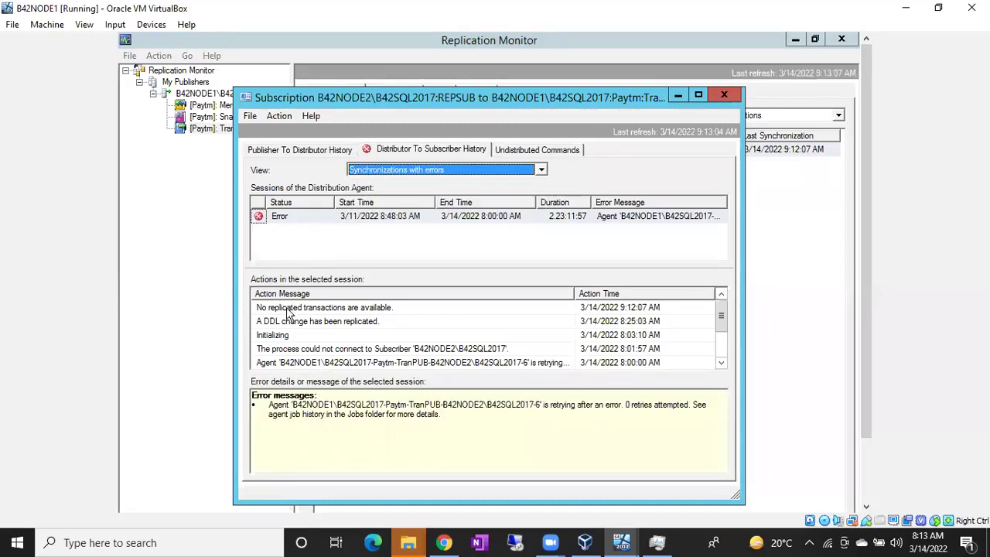
{"action": "left_click", "coordinate": [271, 403]}
{"action": "left_click_drag", "start_coordinate": [272, 403], "coordinate": [654, 404]}
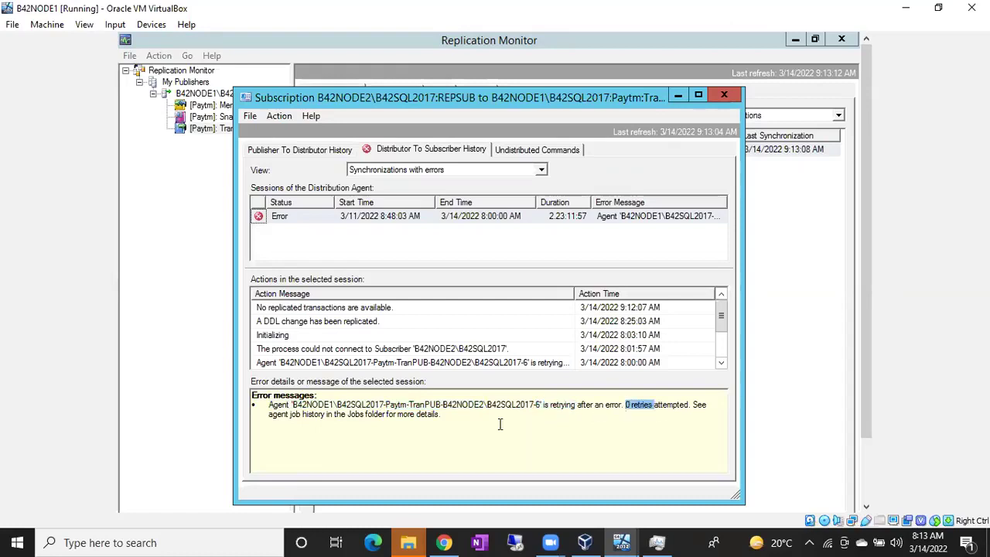
{"action": "left_click_drag", "start_coordinate": [439, 415], "coordinate": [277, 420]}
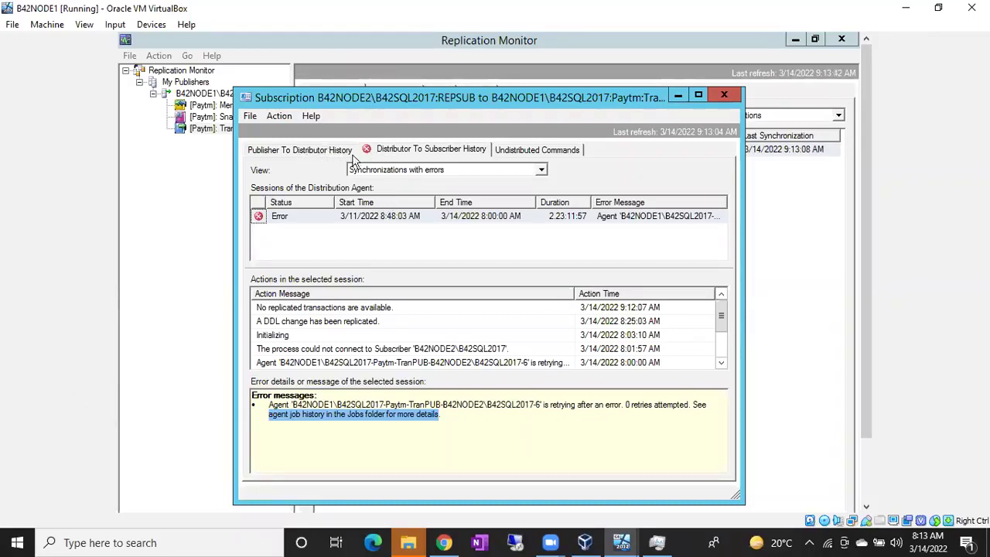
Filter the publisher-to-distributor history to synchronizations with errors, and go back to the distributor-to-subscriber errors
{"action": "left_click", "coordinate": [328, 152]}
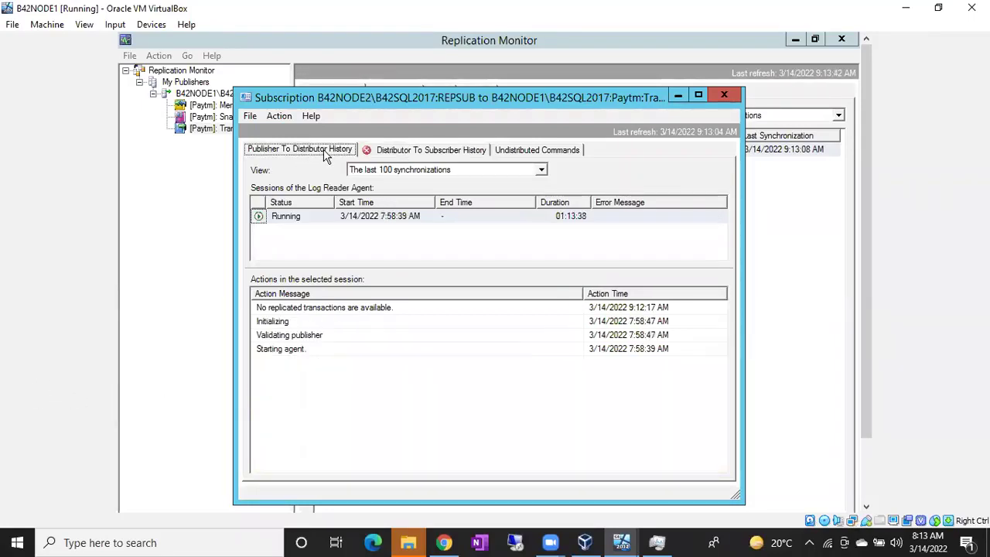
{"action": "left_click", "coordinate": [541, 171]}
{"action": "left_click", "coordinate": [435, 193]}
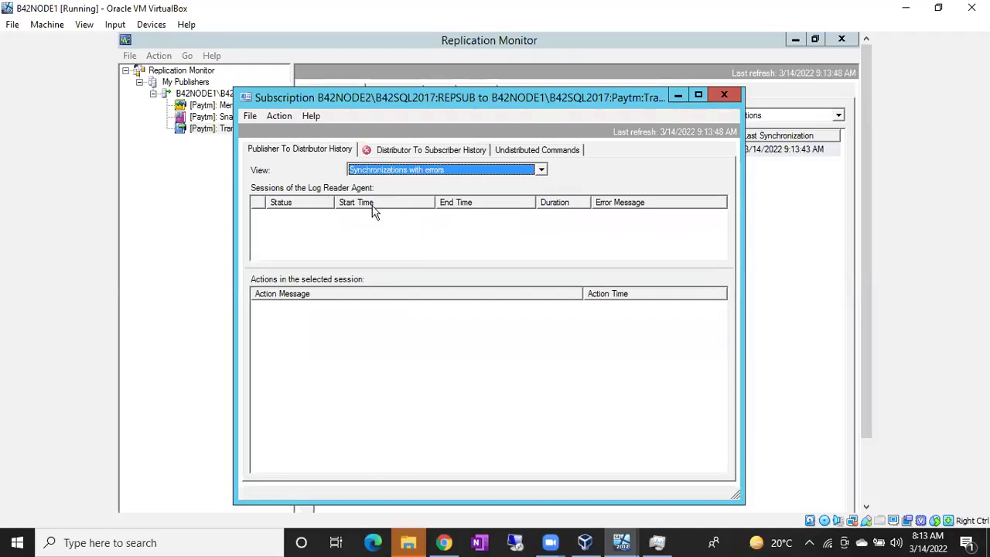
{"action": "left_click", "coordinate": [399, 151]}
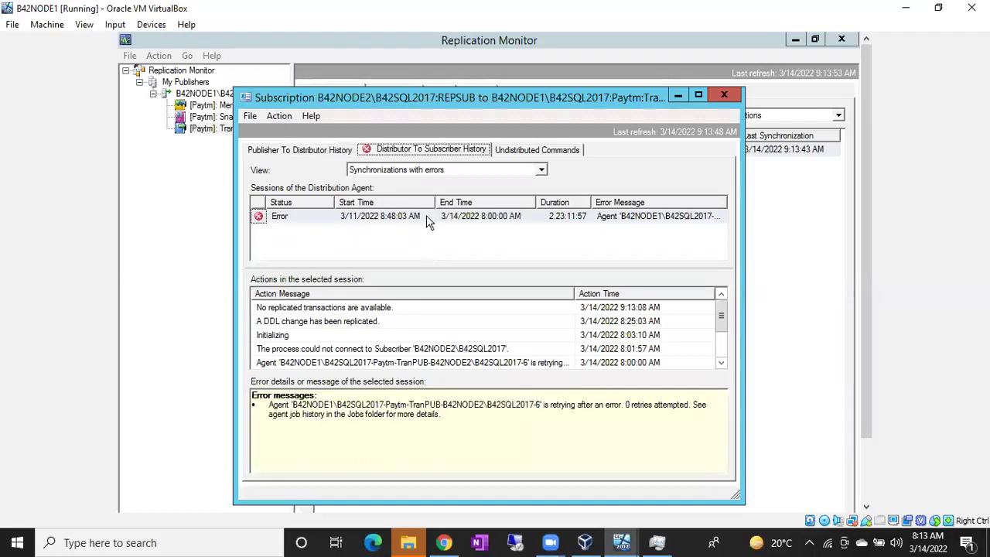
Examine the action messages of the errored Distribution Agent session, including the failed connection to Subscriber B42NODE2\B42SQL2017
{"action": "left_click", "coordinate": [345, 311]}
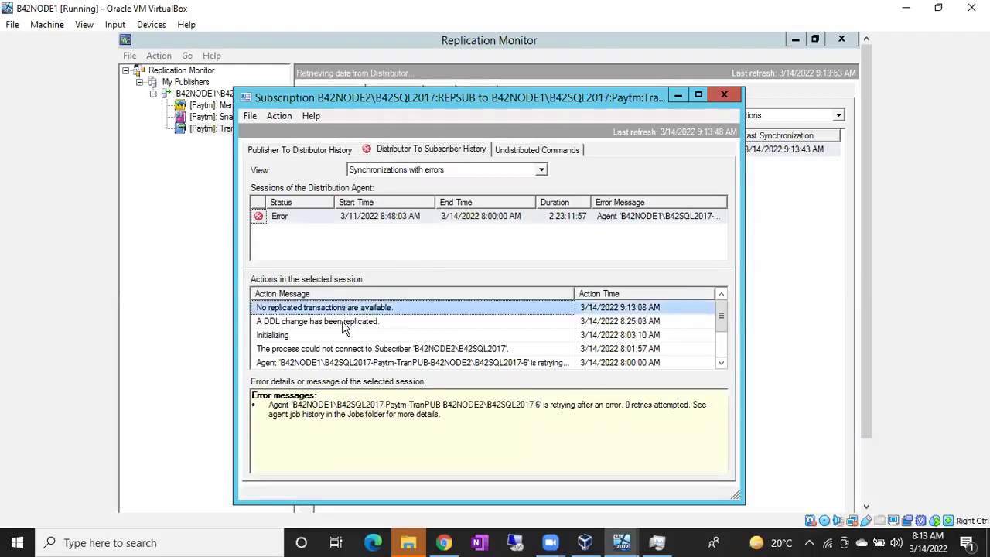
{"action": "left_click", "coordinate": [346, 322]}
{"action": "scroll", "coordinate": [346, 349], "scroll_direction": "down", "scroll_amount": 1}
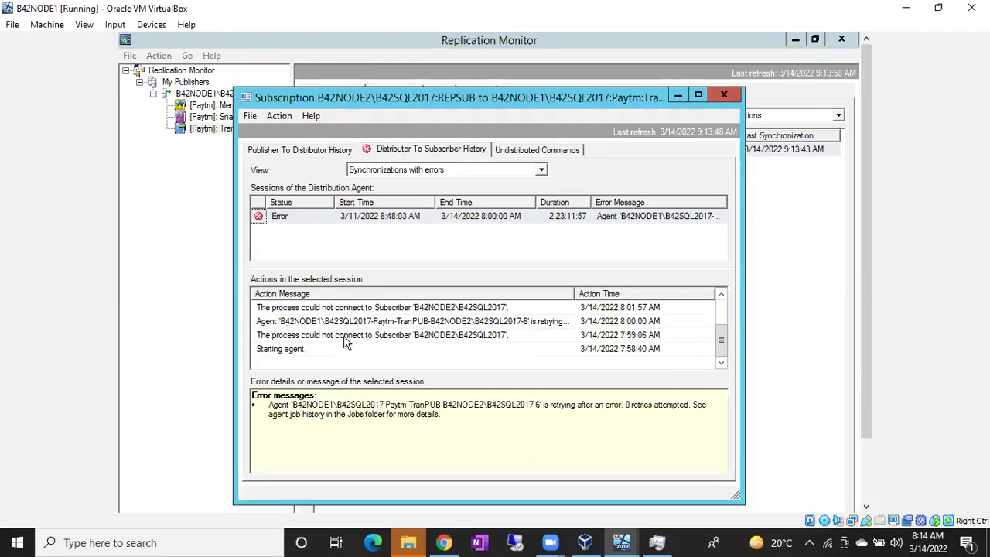
{"action": "left_click", "coordinate": [343, 339]}
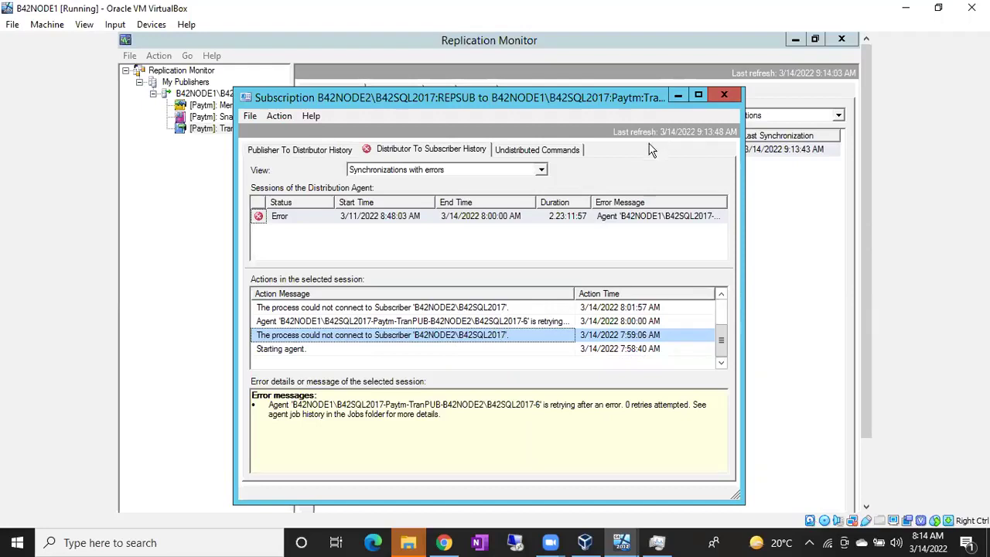
{"action": "left_click", "coordinate": [621, 541]}
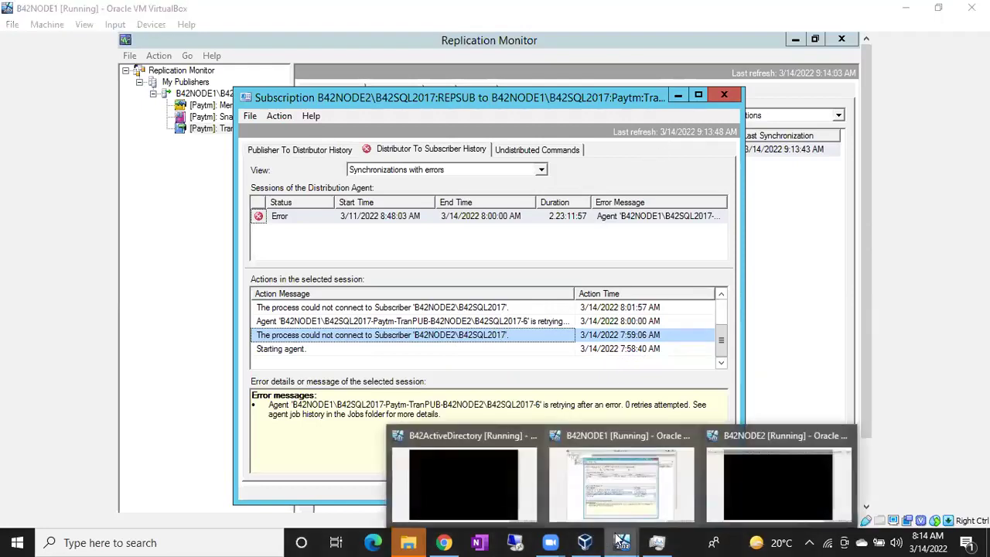
{"action": "left_click", "coordinate": [602, 490]}
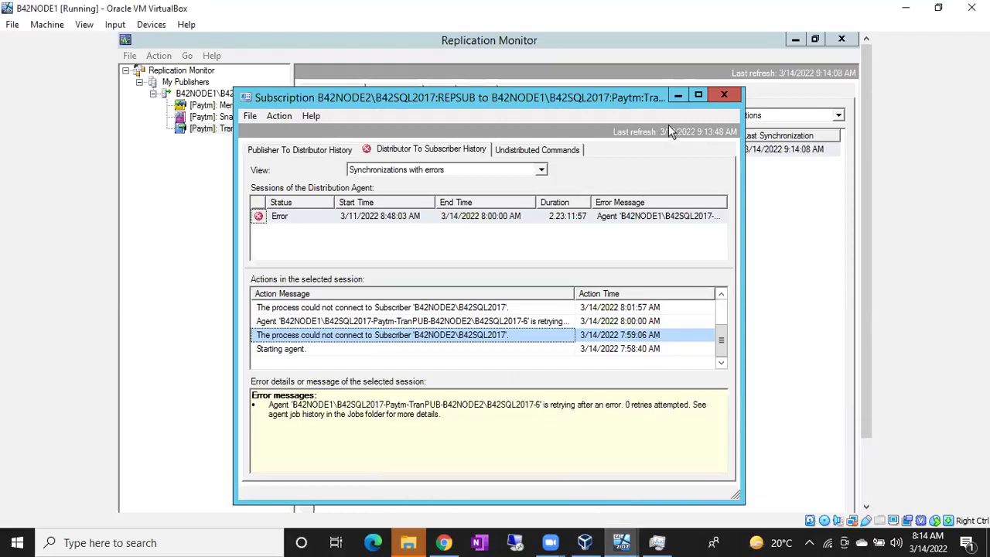
Switch to Management Studio and take the MergeDemo database on B42NODE2\B42SQL2017 offline, dropping all active connections
{"action": "left_click", "coordinate": [677, 94]}
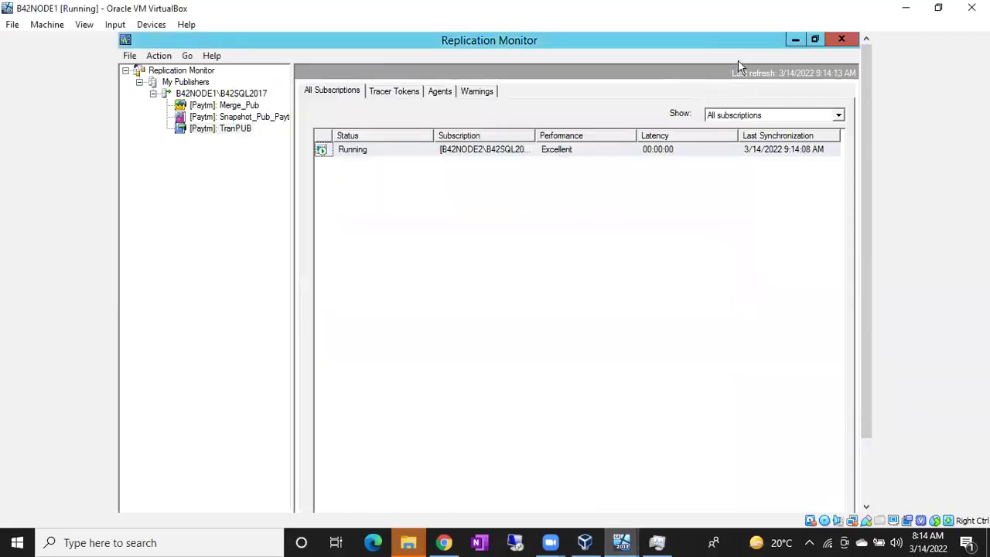
{"action": "left_click", "coordinate": [795, 40]}
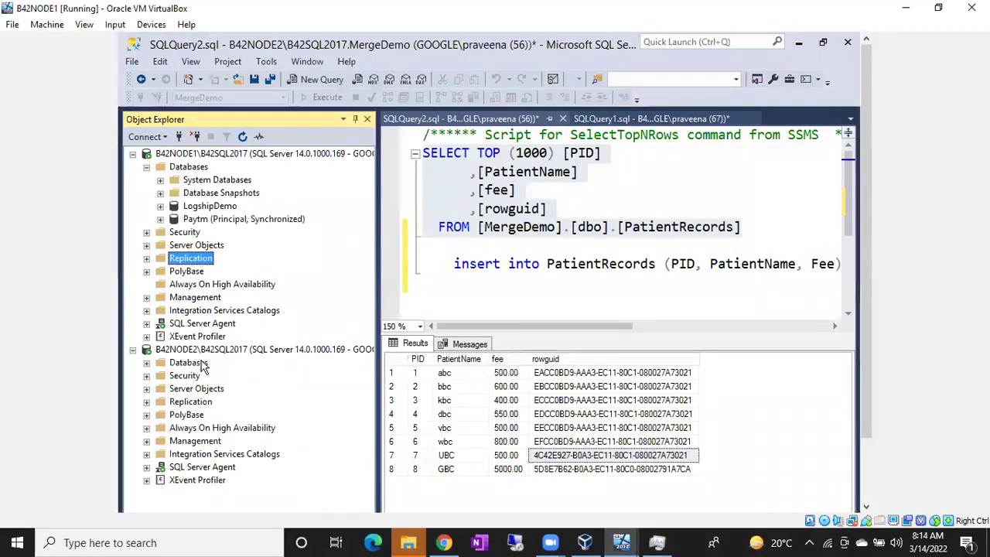
{"action": "left_click", "coordinate": [147, 363]}
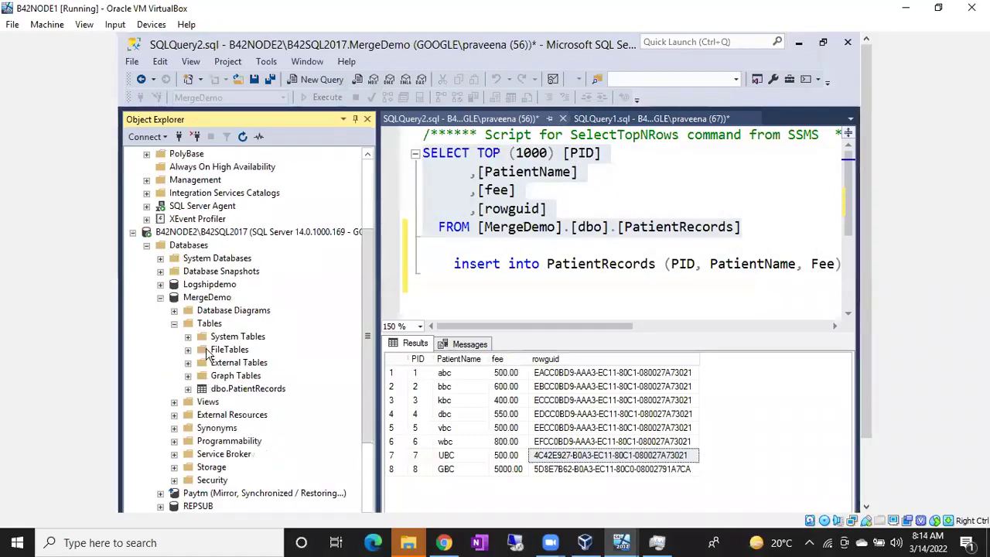
{"action": "left_click", "coordinate": [174, 323]}
{"action": "right_click", "coordinate": [199, 300]}
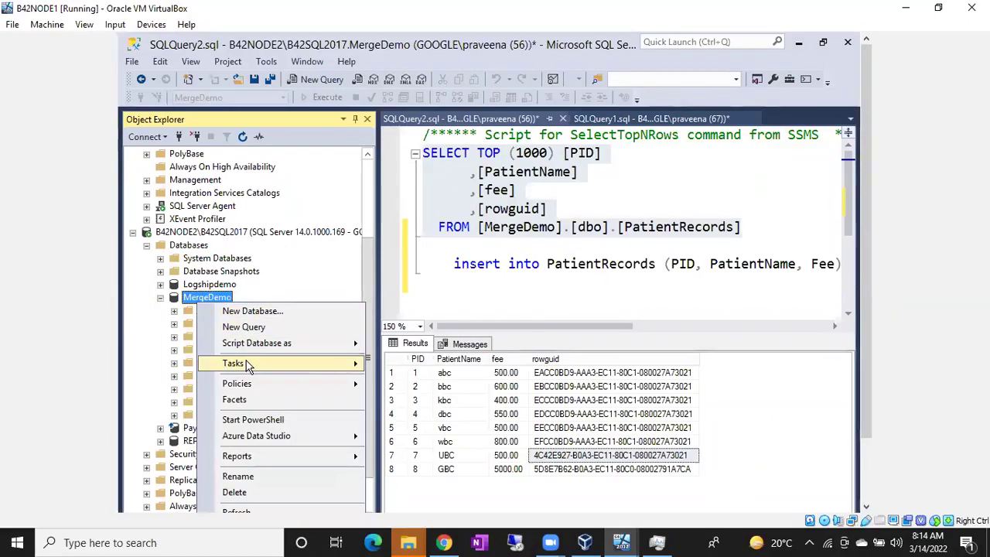
{"action": "mouse_move", "coordinate": [248, 367]}
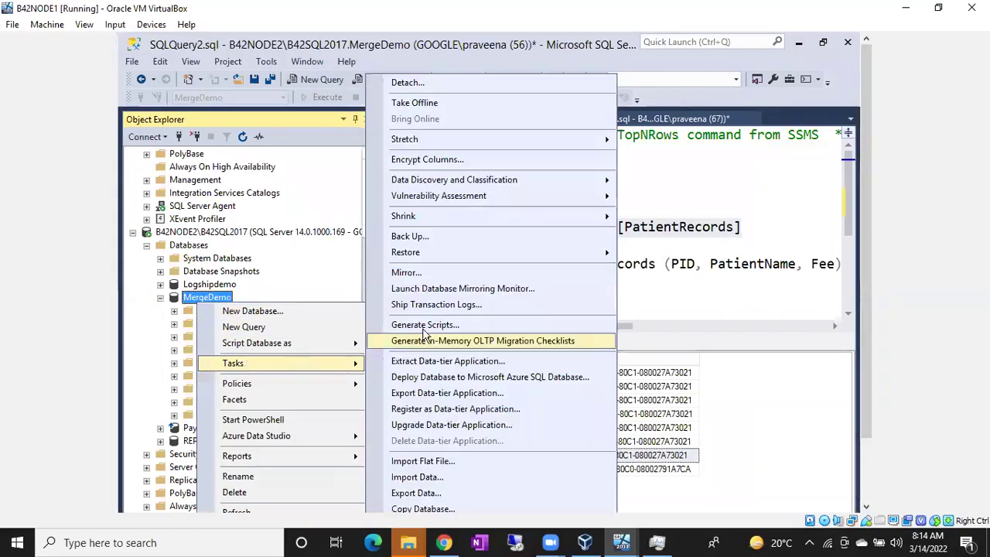
{"action": "left_click", "coordinate": [491, 103]}
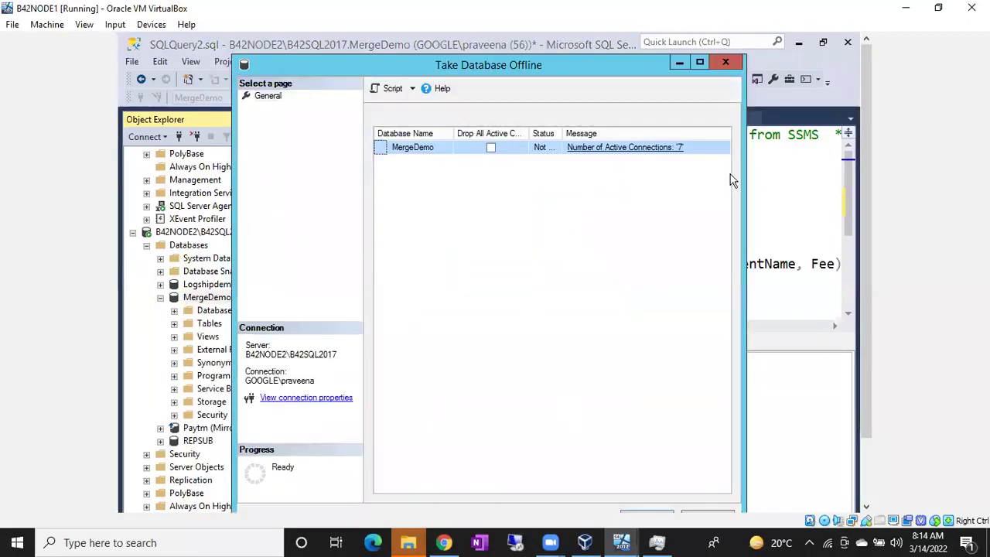
{"action": "left_click", "coordinate": [490, 147]}
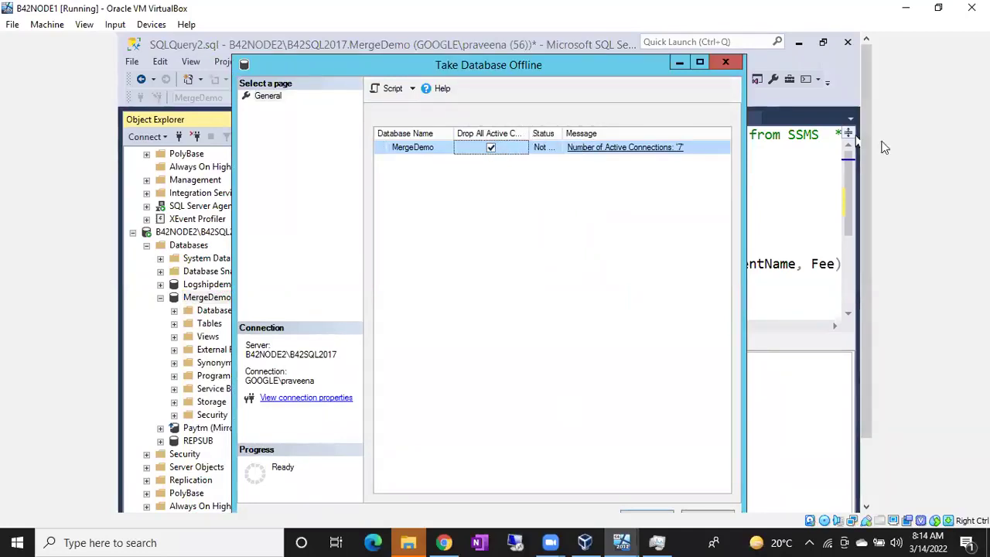
{"action": "scroll", "coordinate": [865, 153], "scroll_direction": "down", "scroll_amount": 2}
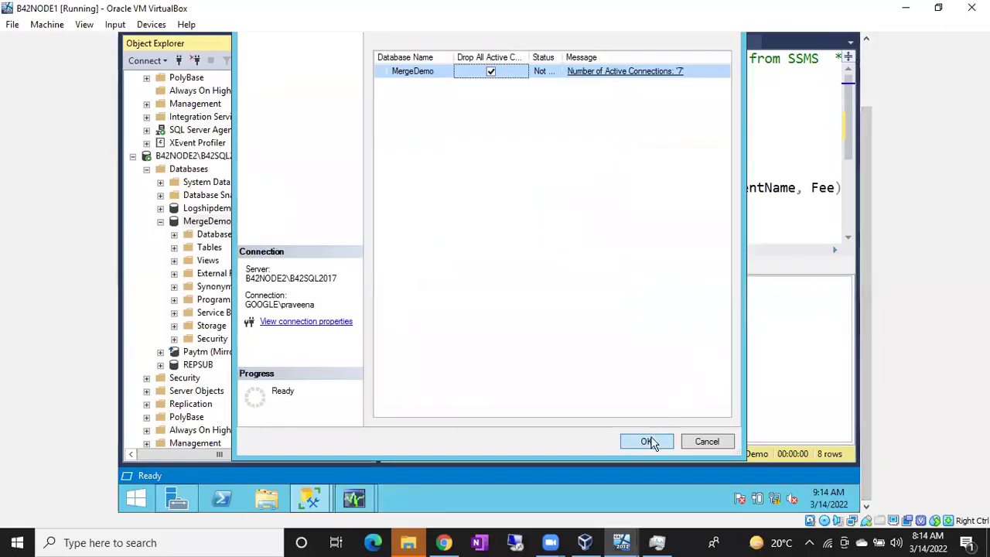
{"action": "left_click", "coordinate": [649, 442]}
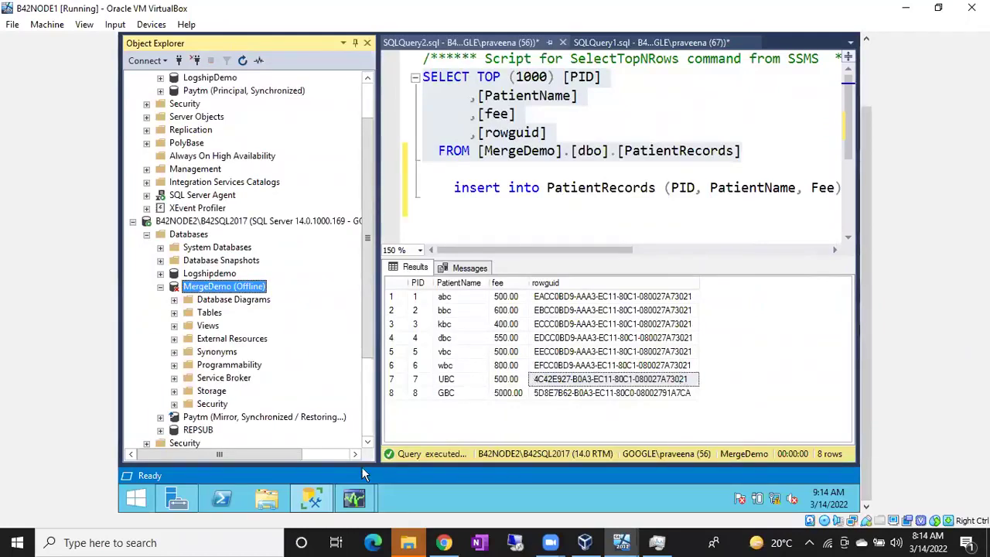
Close the REPSUB subscription details and switch back to the main Replication Monitor window
{"action": "left_click", "coordinate": [352, 499]}
{"action": "left_click", "coordinate": [411, 433]}
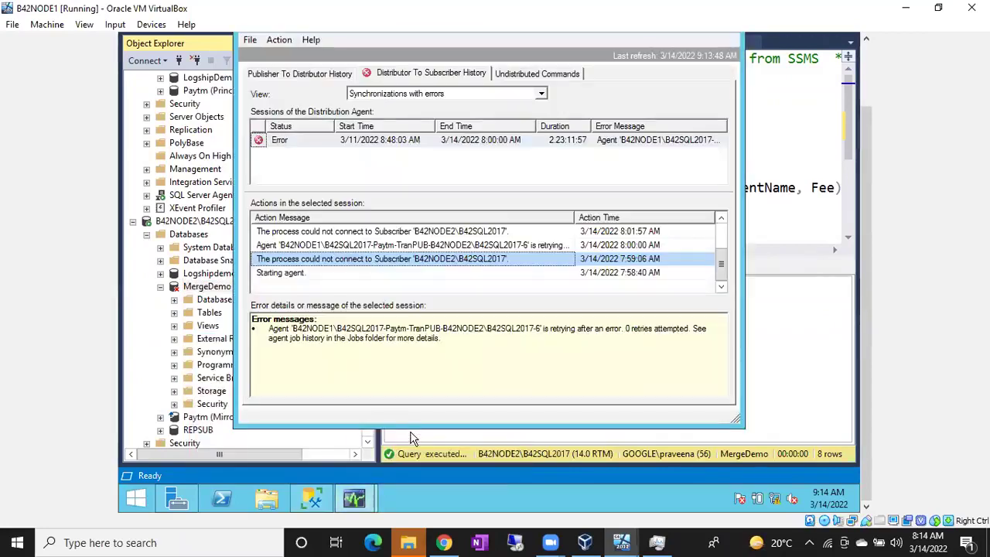
{"action": "left_click_drag", "start_coordinate": [864, 153], "coordinate": [784, 84]}
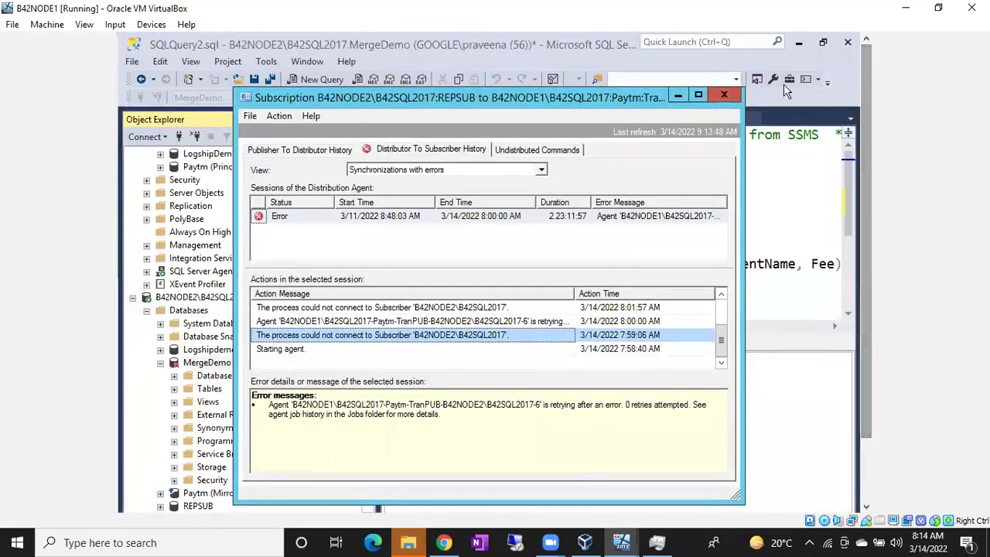
{"action": "left_click", "coordinate": [723, 95]}
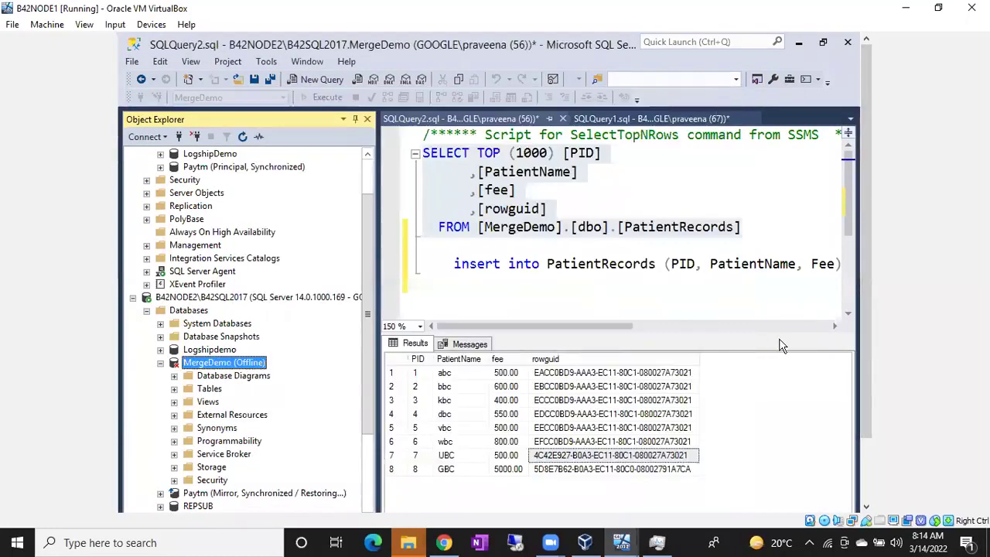
{"action": "left_click_drag", "start_coordinate": [865, 318], "coordinate": [865, 383]}
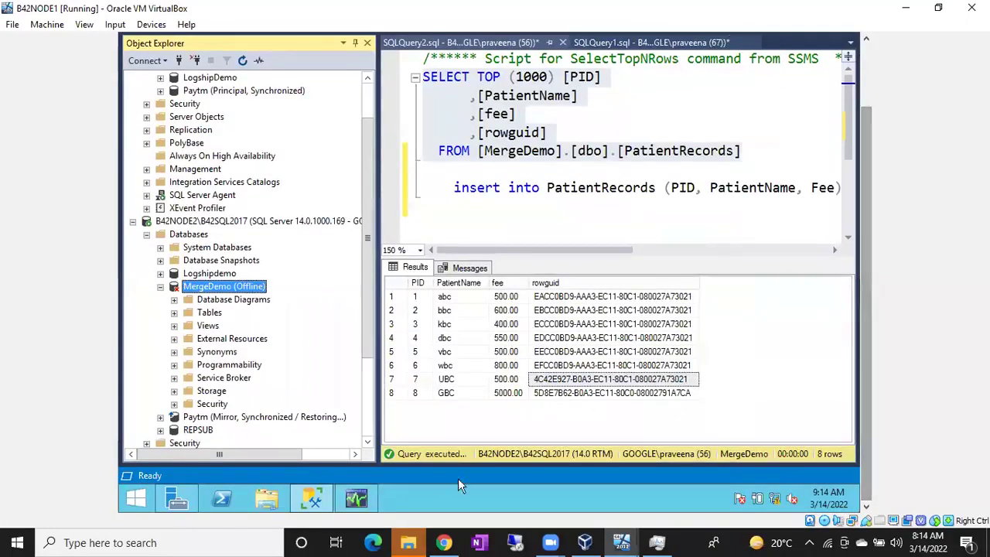
{"action": "left_click", "coordinate": [356, 500]}
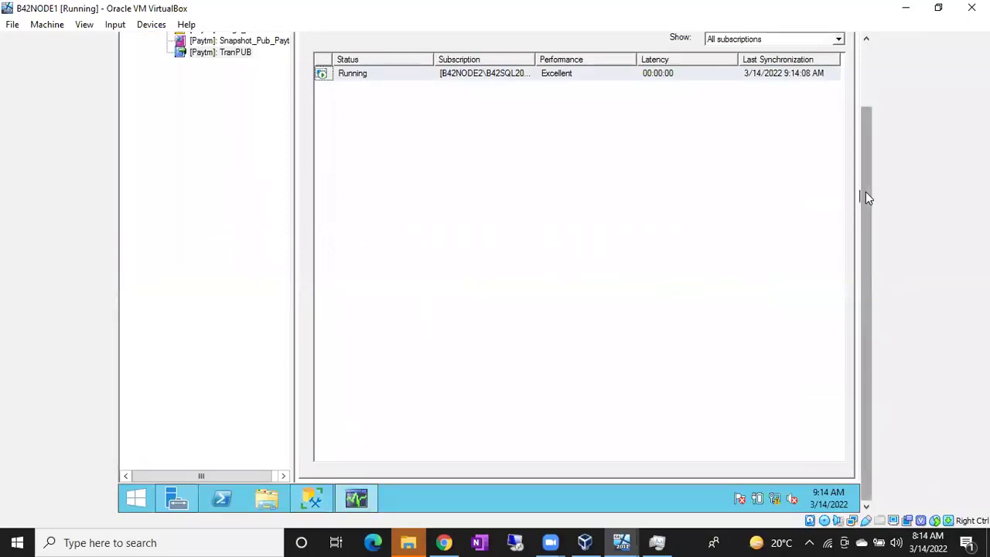
{"action": "left_click_drag", "start_coordinate": [865, 192], "coordinate": [866, 128]}
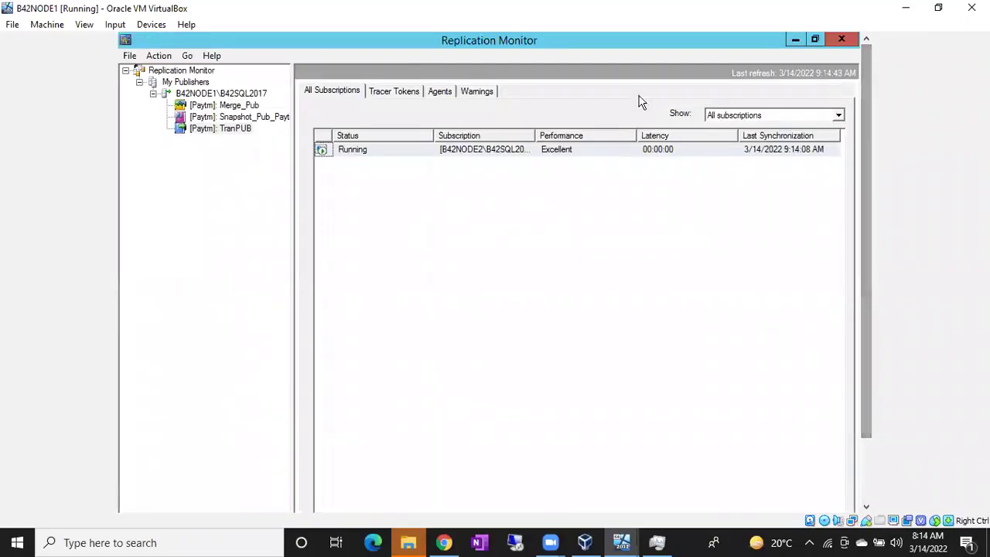
Review the publications of publisher B42NODE1\B42SQL2017, and inspect Merge_Pub's subscriptions and agents
{"action": "left_click", "coordinate": [223, 94]}
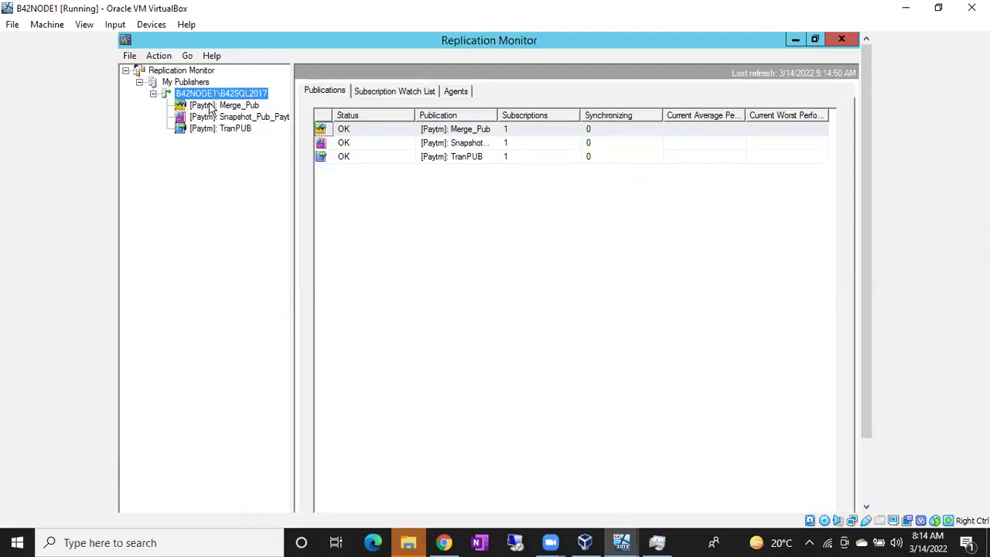
{"action": "left_click", "coordinate": [182, 108]}
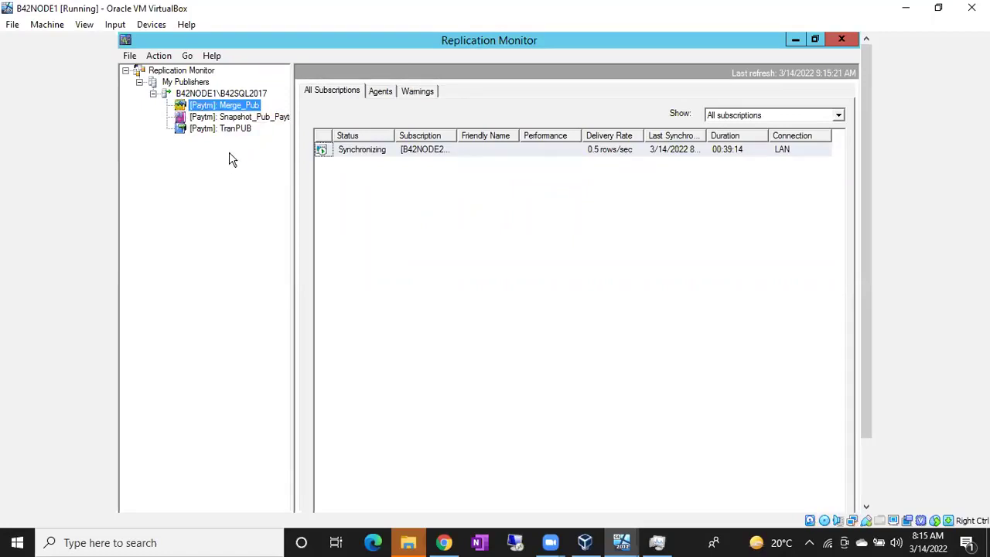
{"action": "left_click", "coordinate": [381, 91]}
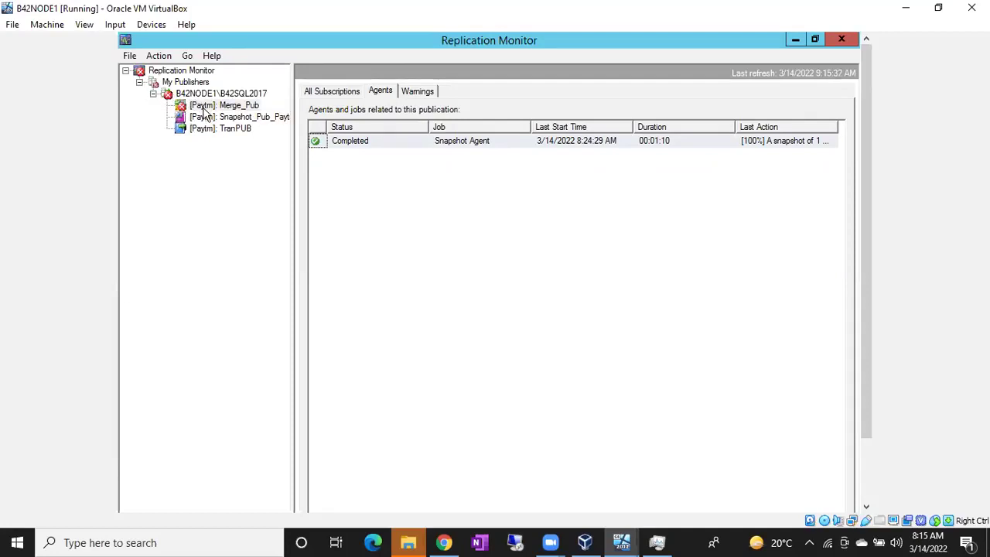
Return to the publisher's publications list, check Merge_Pub's status there, and expand the publisher's publications in the tree
{"action": "left_click", "coordinate": [154, 94]}
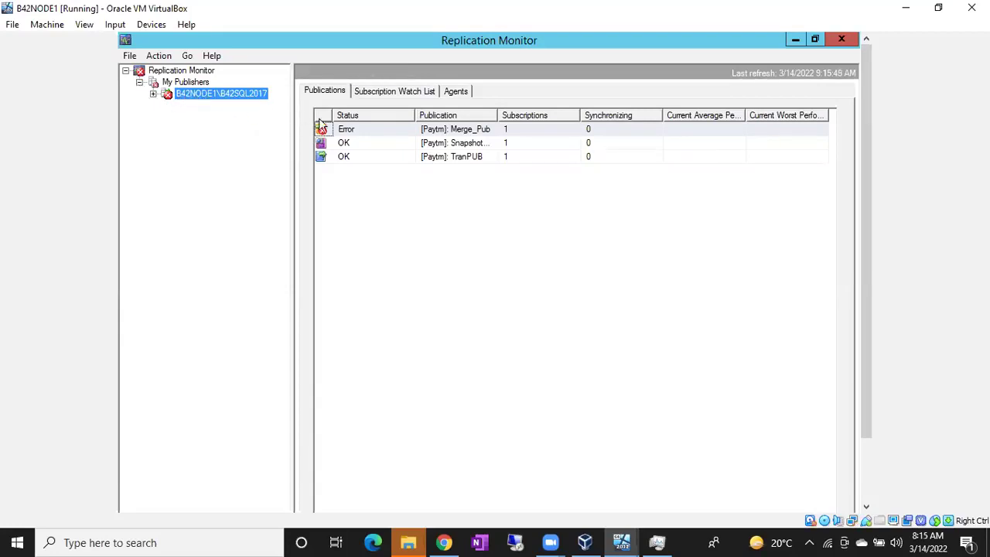
{"action": "left_click", "coordinate": [348, 131]}
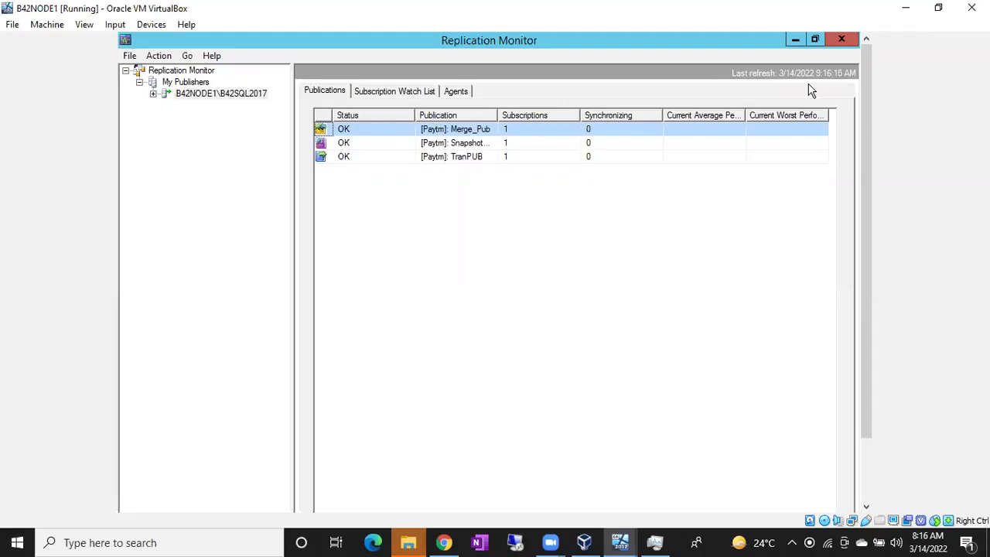
{"action": "right_click", "coordinate": [359, 133]}
{"action": "left_click", "coordinate": [325, 204]}
{"action": "double_click", "coordinate": [167, 95]}
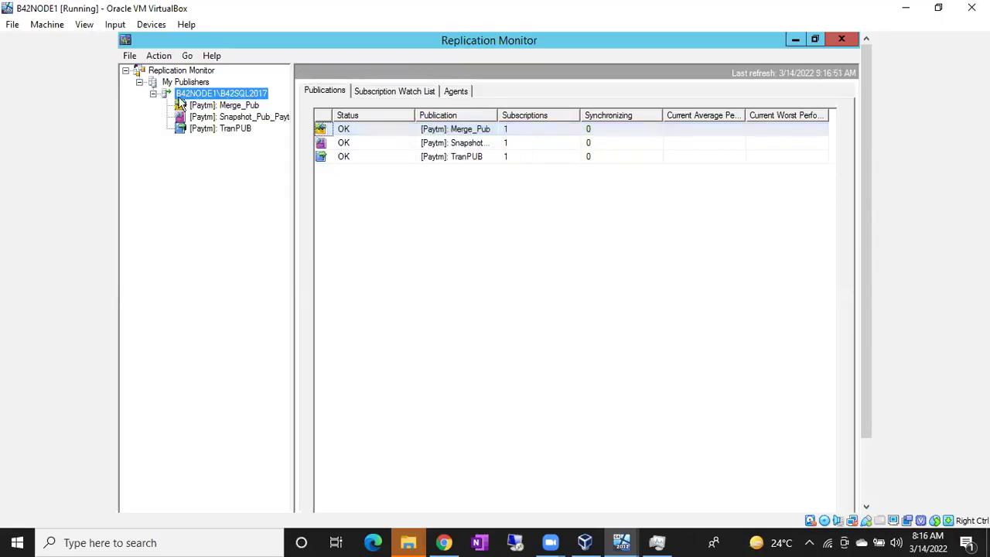
Check Merge_Pub's Snapshot Agent history for synchronizations with errors, and close the agent details
{"action": "left_click", "coordinate": [203, 107]}
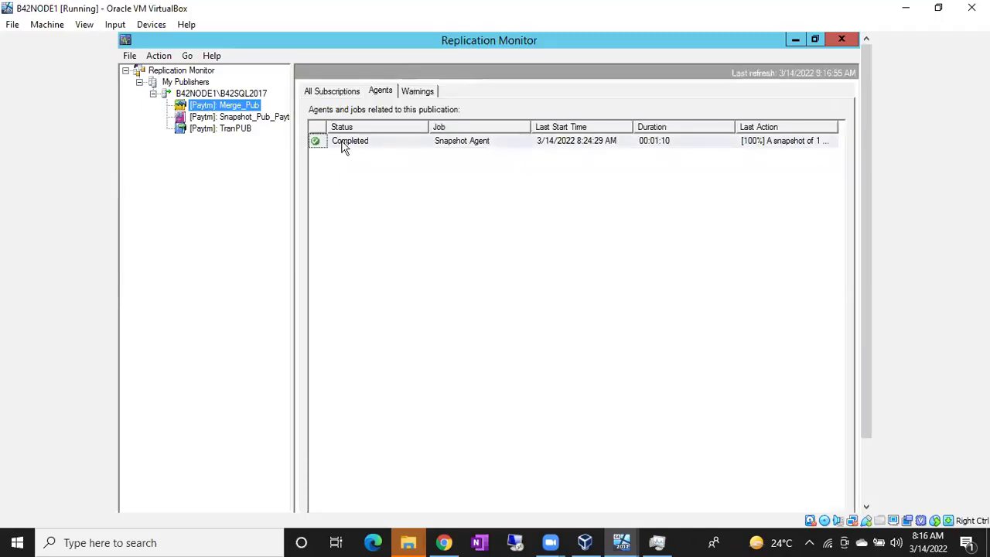
{"action": "right_click", "coordinate": [348, 137]}
{"action": "left_click", "coordinate": [372, 145]}
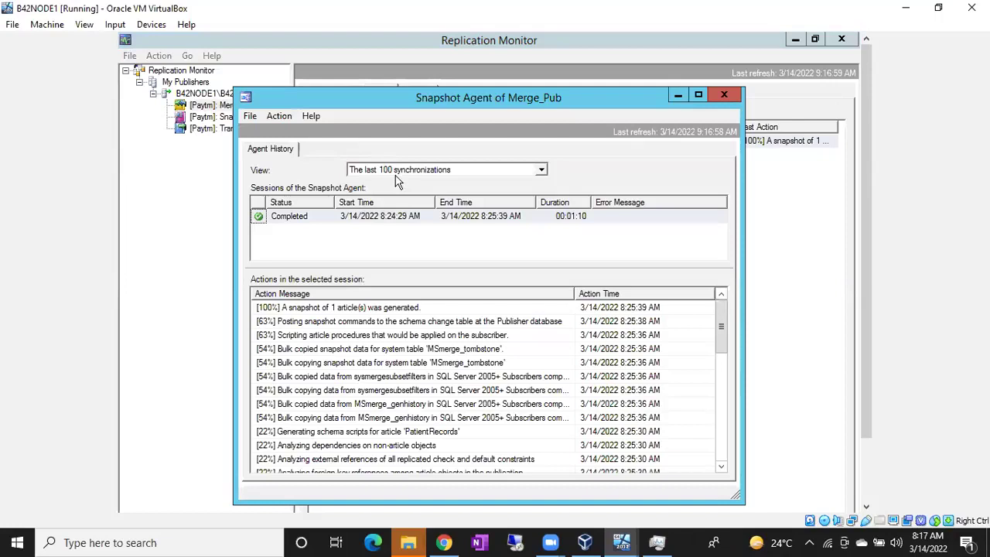
{"action": "left_click", "coordinate": [395, 175]}
{"action": "left_click", "coordinate": [377, 191]}
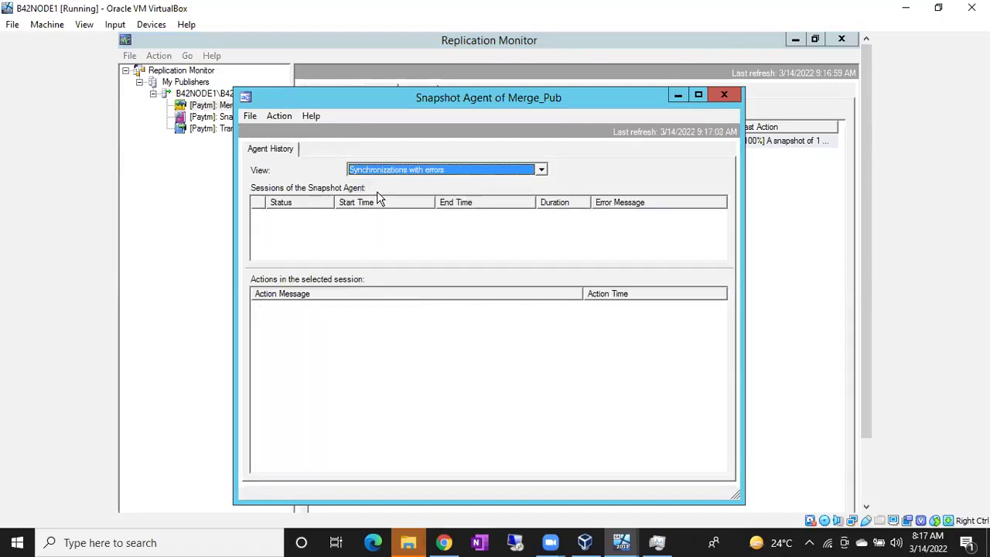
{"action": "left_click", "coordinate": [724, 94]}
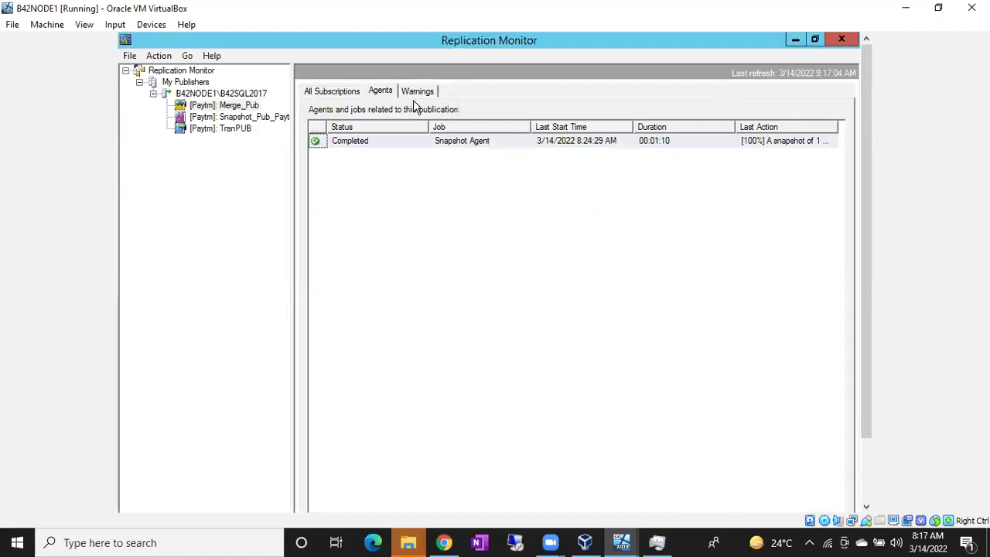
Open the details of Merge_Pub's MergeDemo subscription and limit its history to synchronizations with errors
{"action": "left_click", "coordinate": [331, 93]}
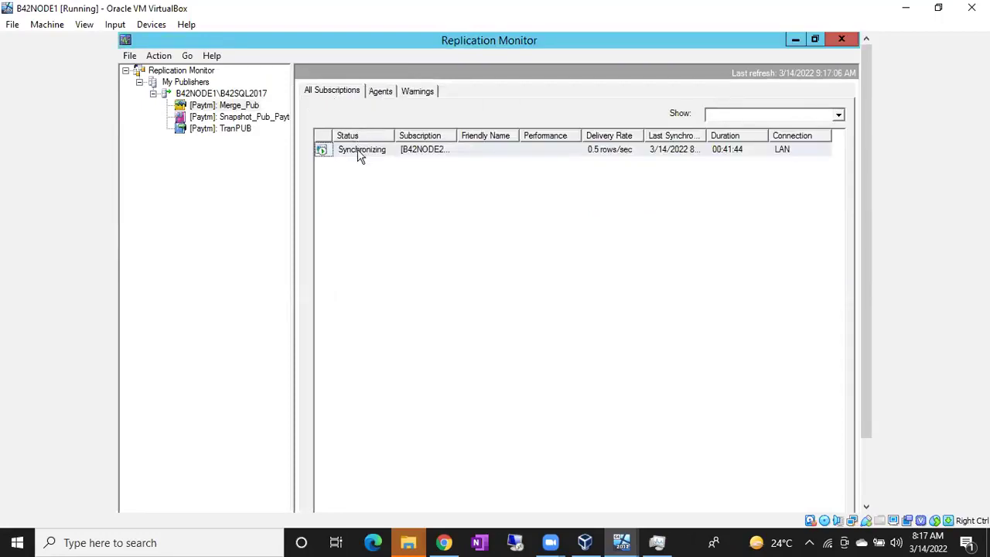
{"action": "right_click", "coordinate": [359, 149]}
{"action": "left_click", "coordinate": [405, 159]}
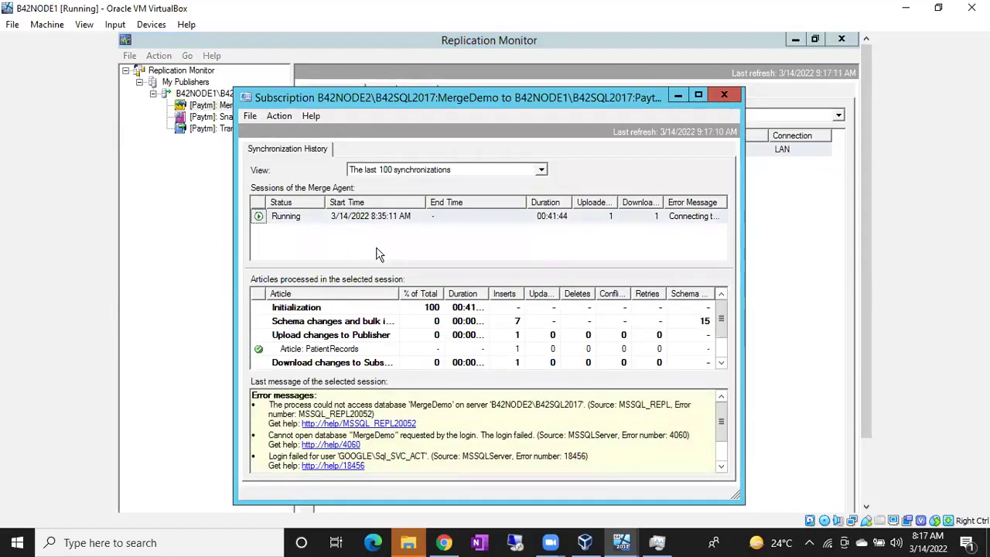
{"action": "left_click", "coordinate": [431, 174]}
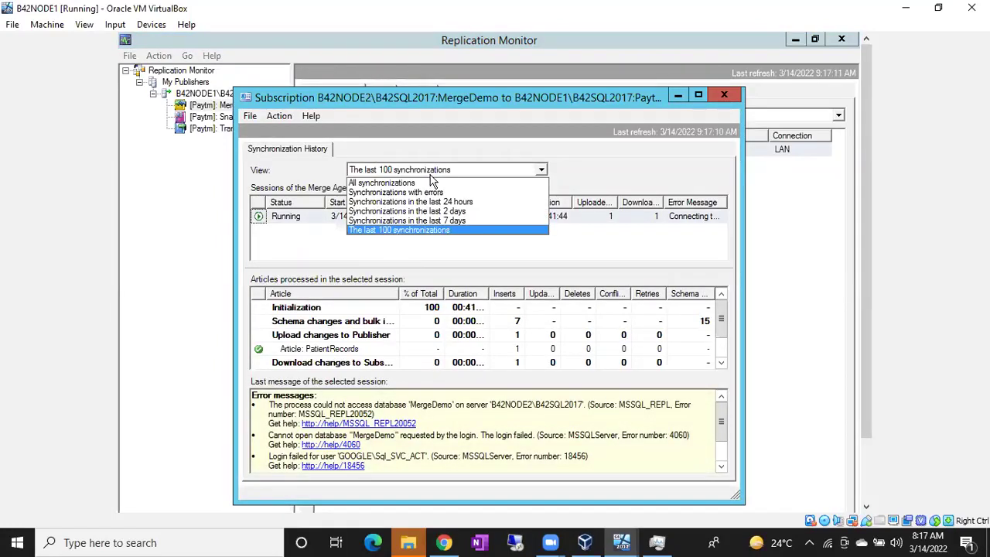
{"action": "left_click", "coordinate": [403, 192]}
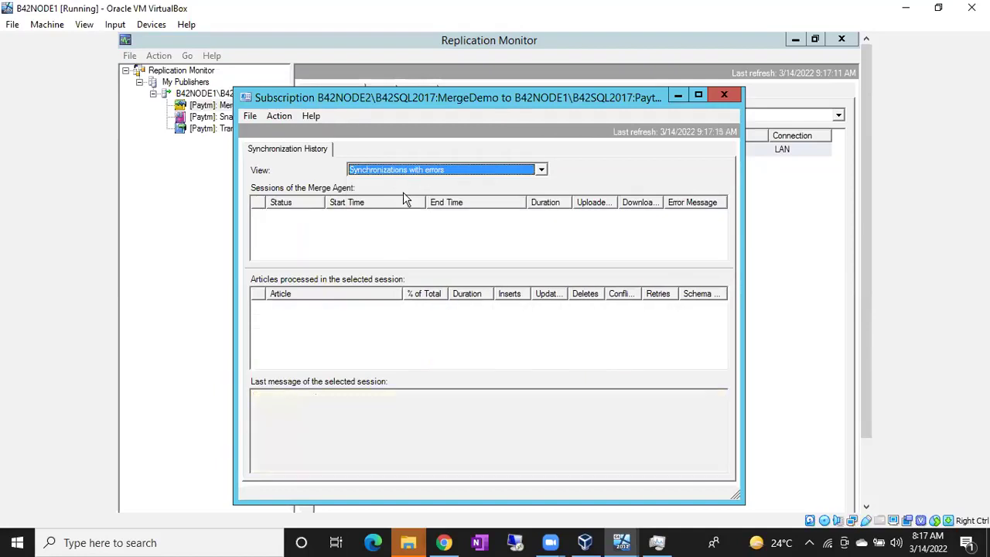
Show all synchronizations in the subscription history and examine the update, delete, conflict, retry and schema change columns of the processed articles
{"action": "left_click", "coordinate": [420, 171]}
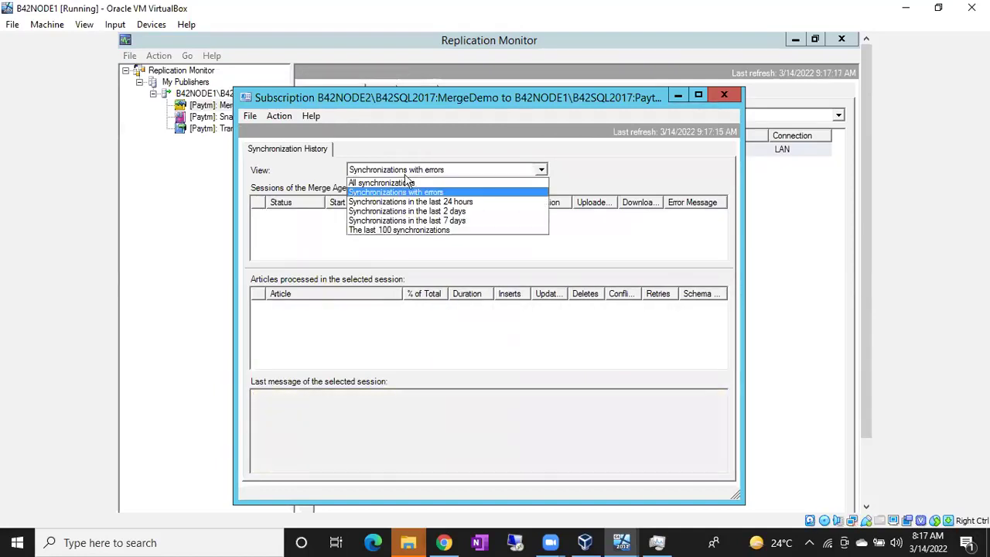
{"action": "left_click", "coordinate": [398, 183]}
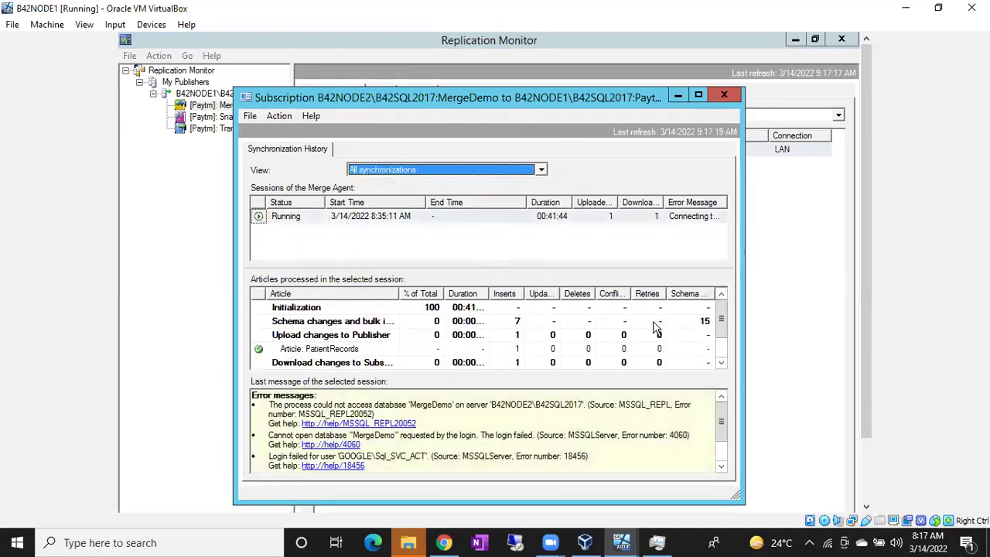
{"action": "left_click_drag", "start_coordinate": [524, 300], "coordinate": [692, 292]}
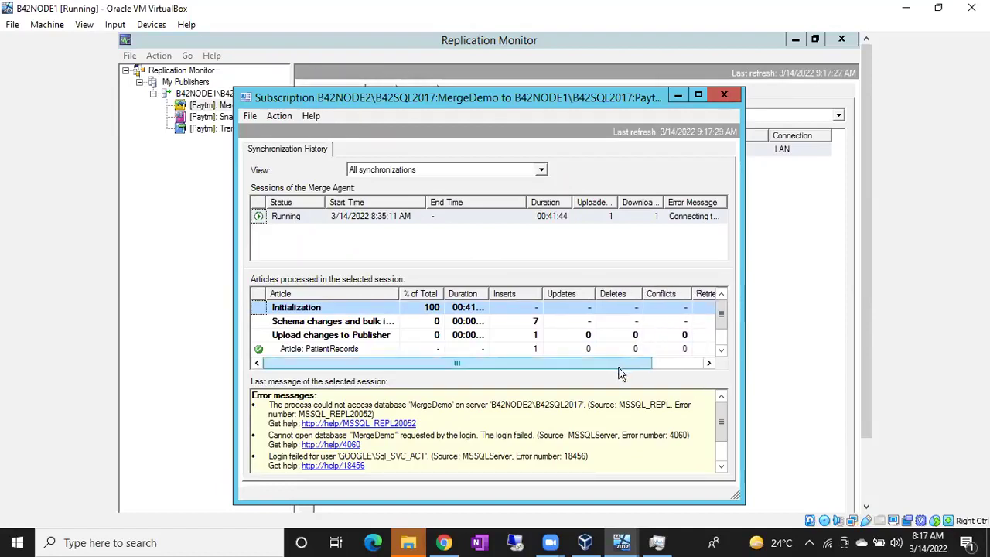
{"action": "left_click_drag", "start_coordinate": [619, 367], "coordinate": [679, 362]}
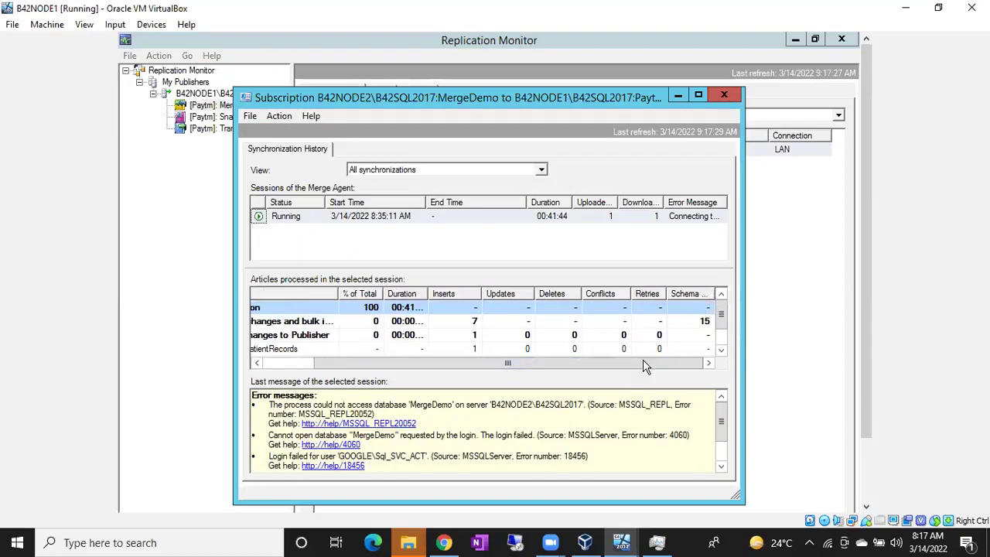
Read through the error messages of the selected Merge Agent session, and close the subscription details
{"action": "left_click_drag", "start_coordinate": [308, 405], "coordinate": [467, 418]}
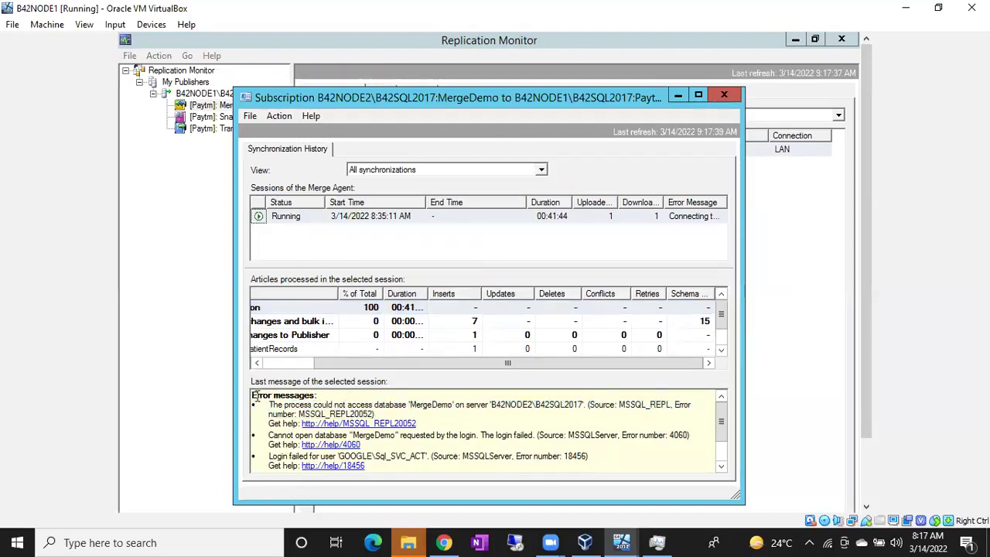
{"action": "left_click_drag", "start_coordinate": [257, 395], "coordinate": [551, 411]}
{"action": "left_click_drag", "start_coordinate": [303, 414], "coordinate": [388, 413]}
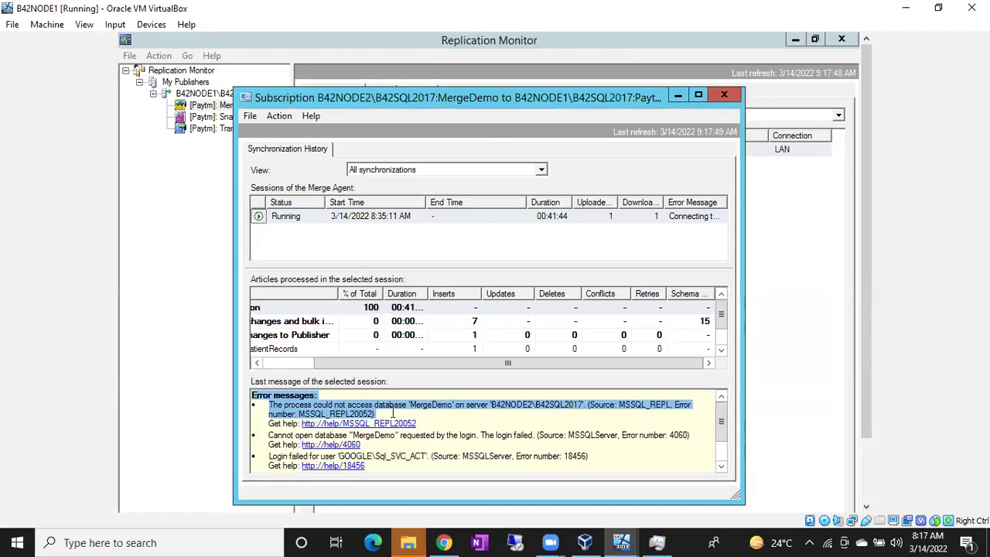
{"action": "left_click_drag", "start_coordinate": [268, 435], "coordinate": [401, 440]}
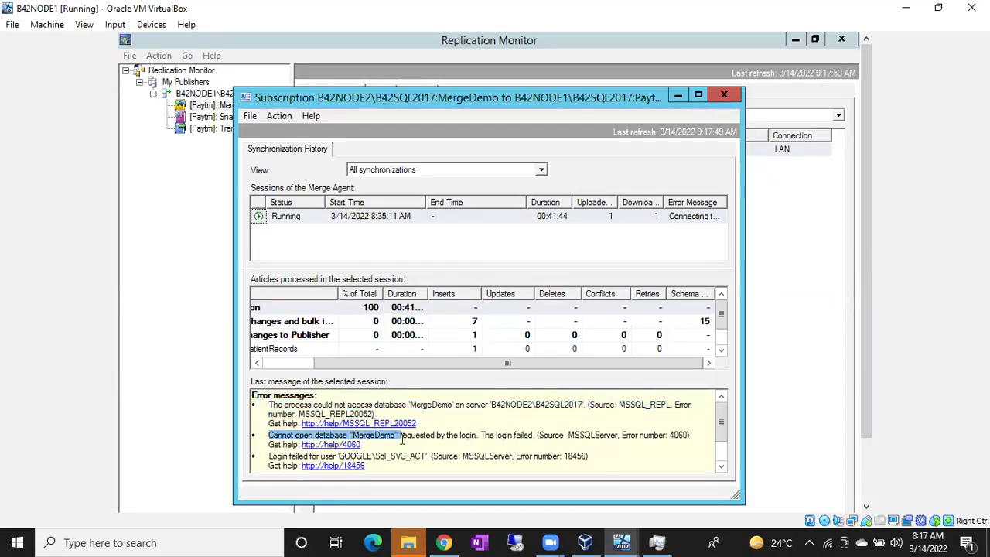
{"action": "left_click_drag", "start_coordinate": [283, 455], "coordinate": [419, 452]}
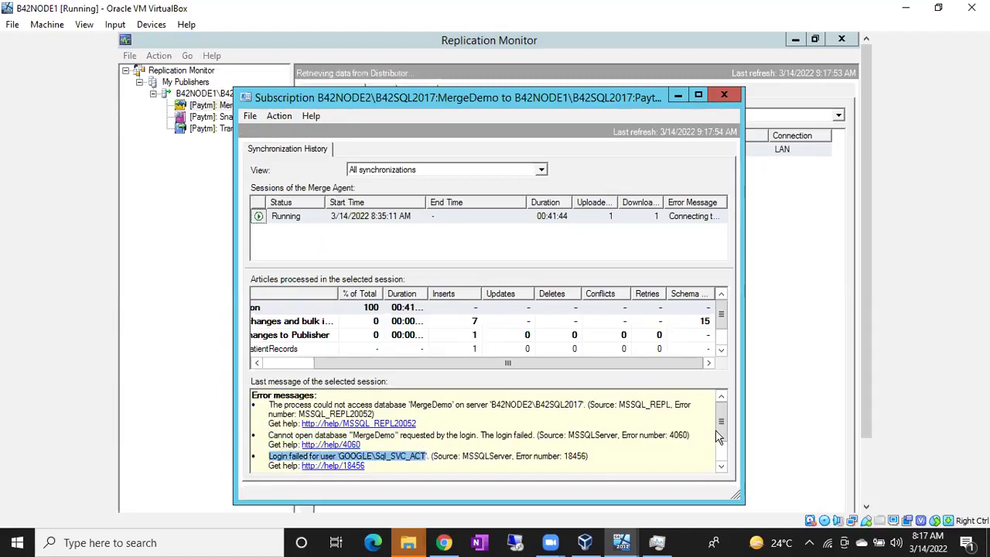
{"action": "scroll", "coordinate": [720, 433], "scroll_direction": "down", "scroll_amount": 2}
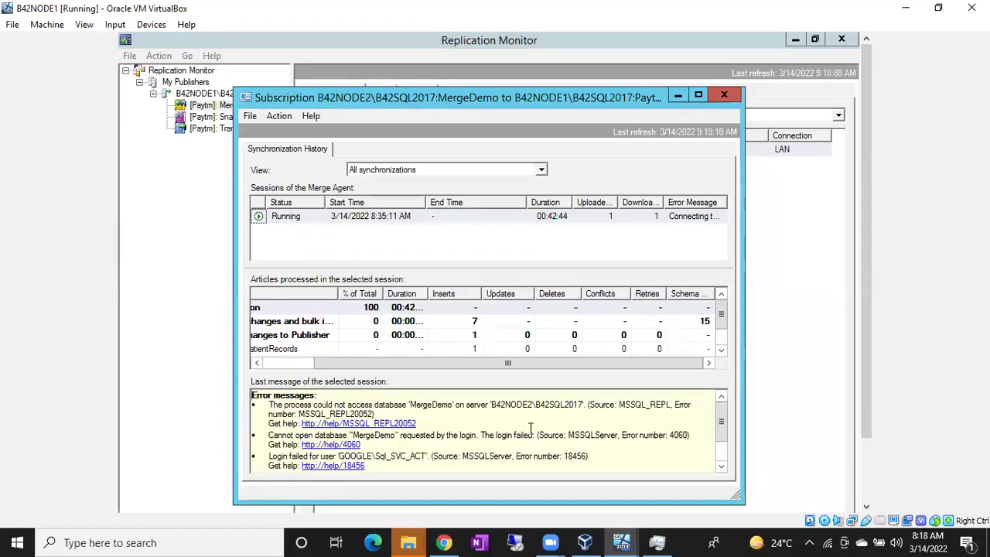
{"action": "left_click", "coordinate": [730, 95]}
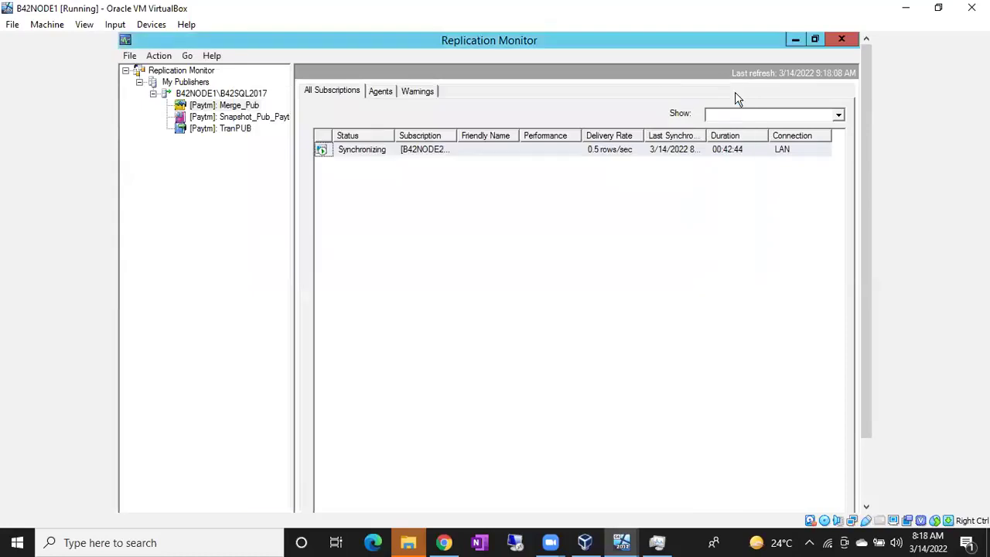
Open the details of Merge_Pub's Snapshot Agent and go to the earliest actions of its session
{"action": "left_click", "coordinate": [379, 92]}
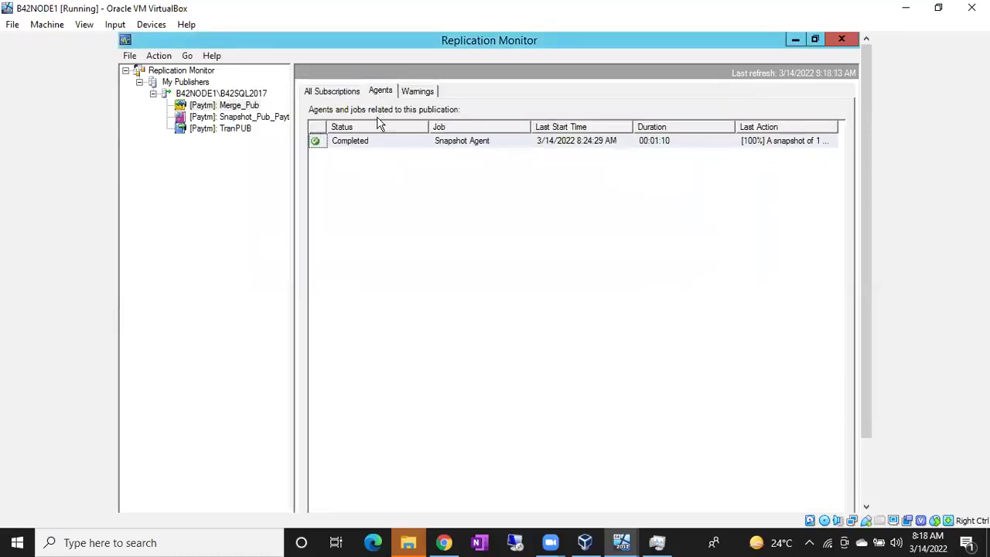
{"action": "right_click", "coordinate": [376, 141]}
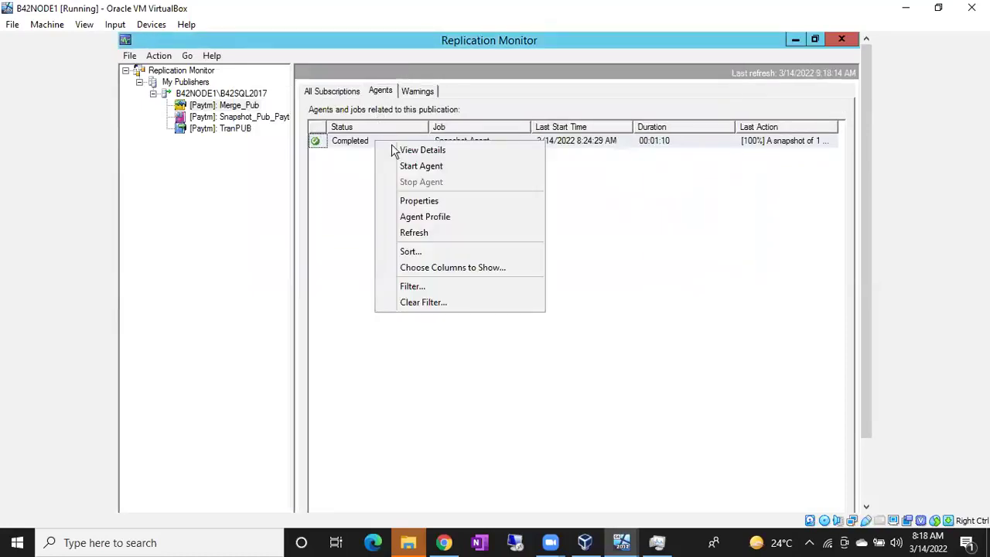
{"action": "left_click", "coordinate": [422, 150]}
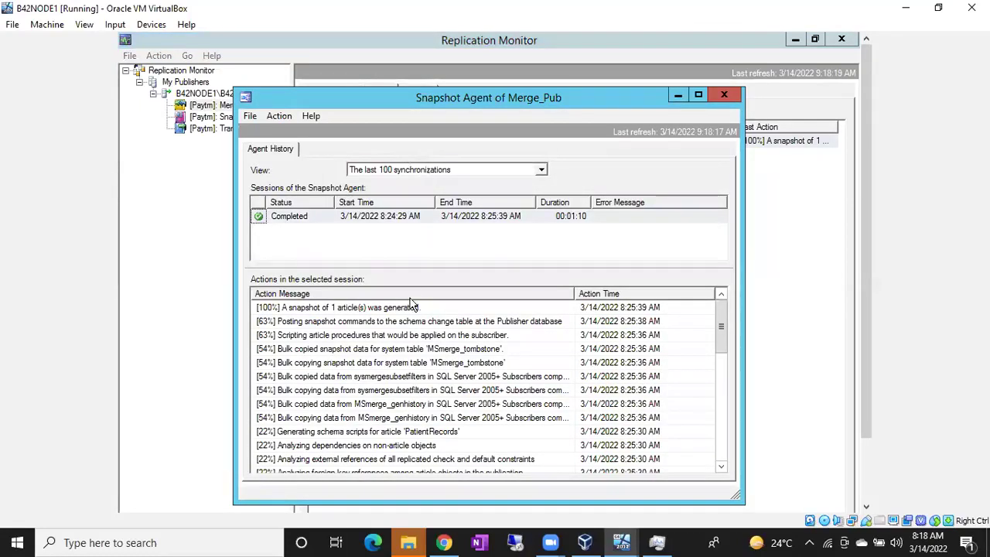
{"action": "left_click", "coordinate": [298, 435]}
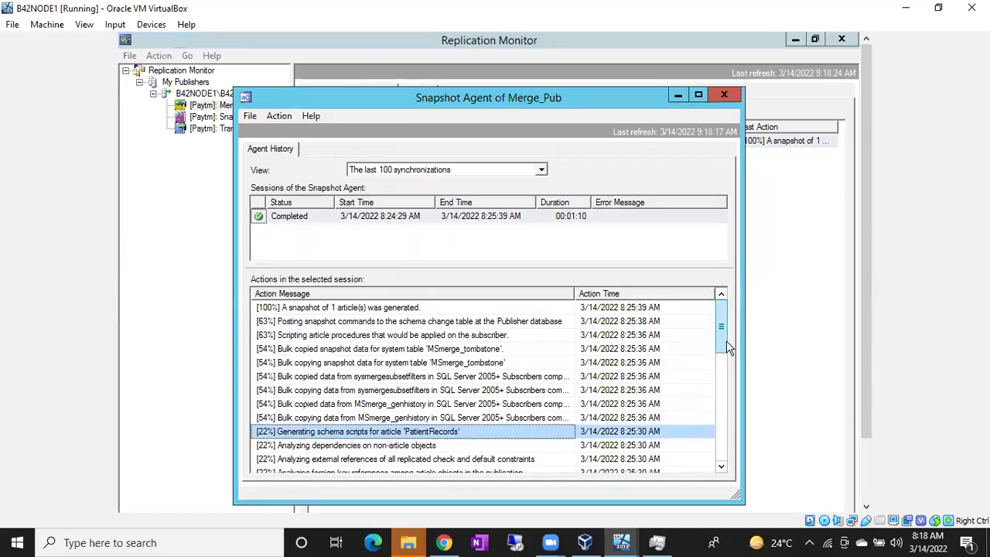
{"action": "left_click_drag", "start_coordinate": [724, 339], "coordinate": [721, 464]}
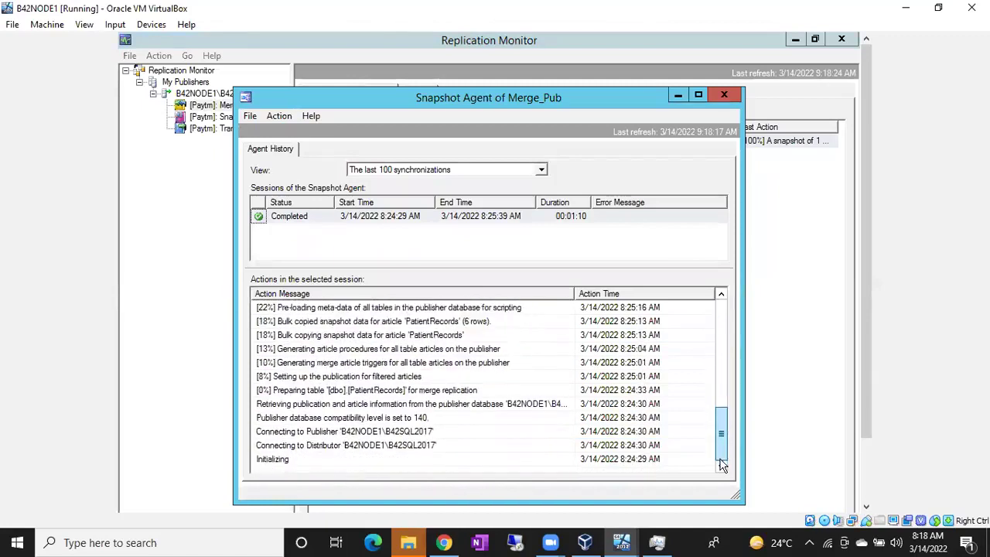
Examine the Snapshot Agent's actions in order, from initializing and connecting through generating the merge article triggers
{"action": "left_click", "coordinate": [344, 462]}
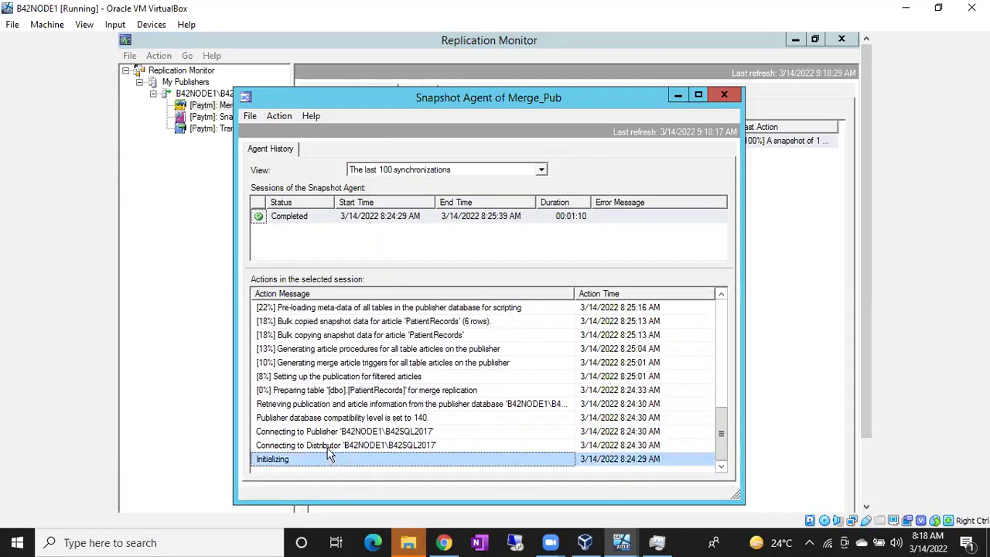
{"action": "left_click", "coordinate": [325, 453]}
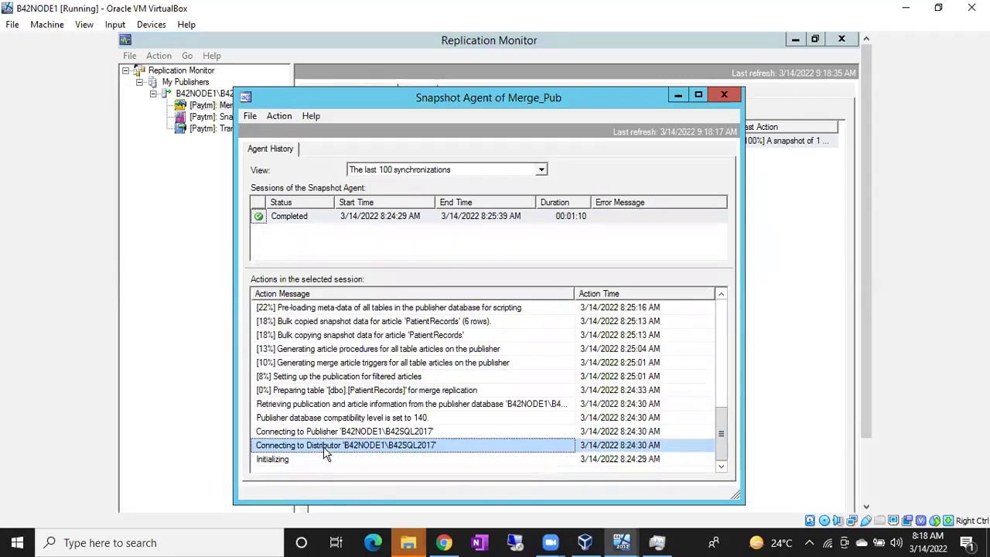
{"action": "left_click", "coordinate": [330, 433]}
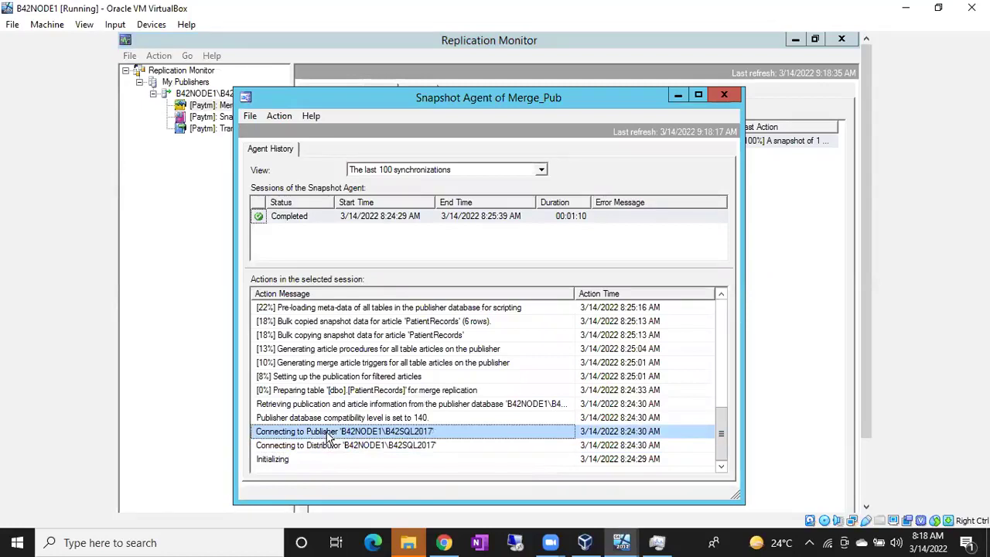
{"action": "left_click", "coordinate": [333, 420]}
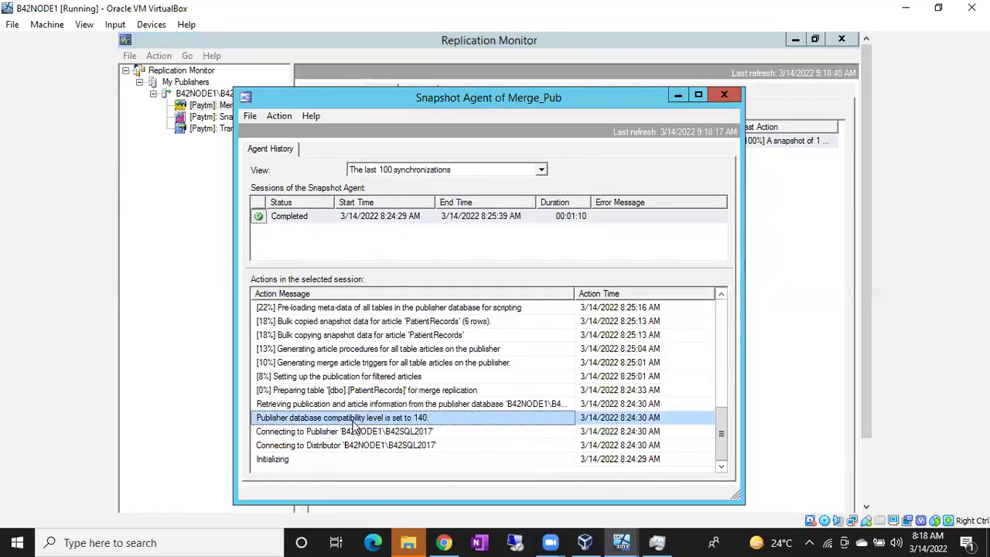
{"action": "left_click", "coordinate": [339, 406]}
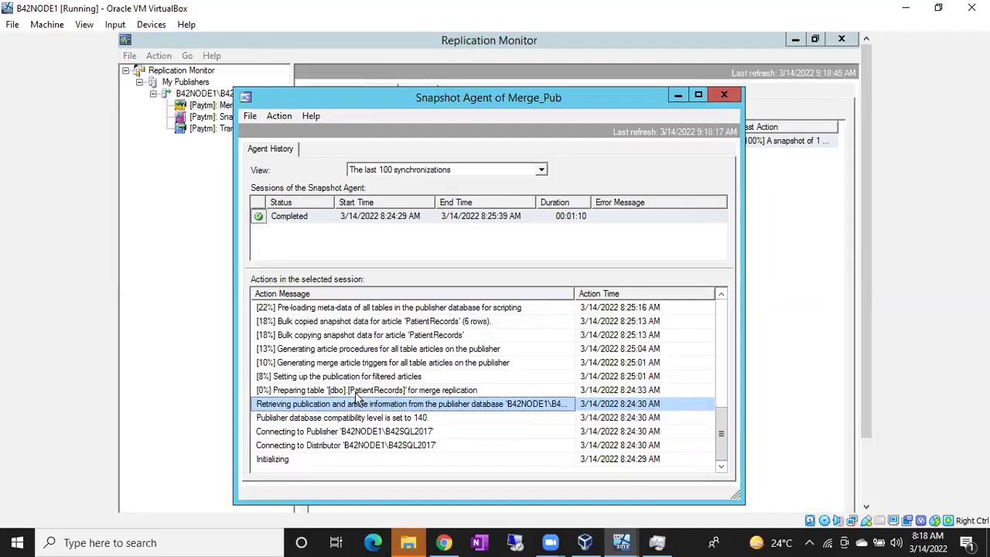
{"action": "left_click", "coordinate": [354, 396]}
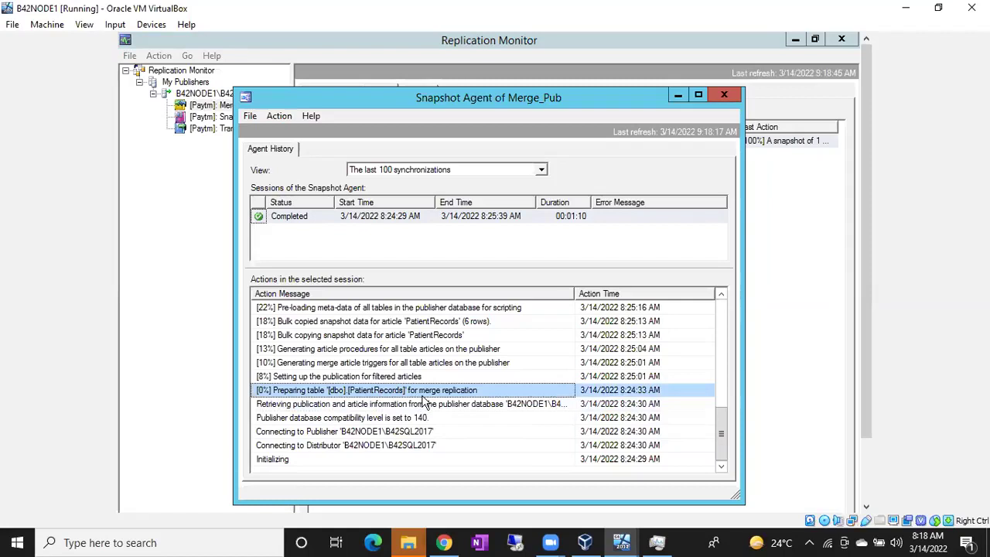
{"action": "left_click", "coordinate": [366, 379]}
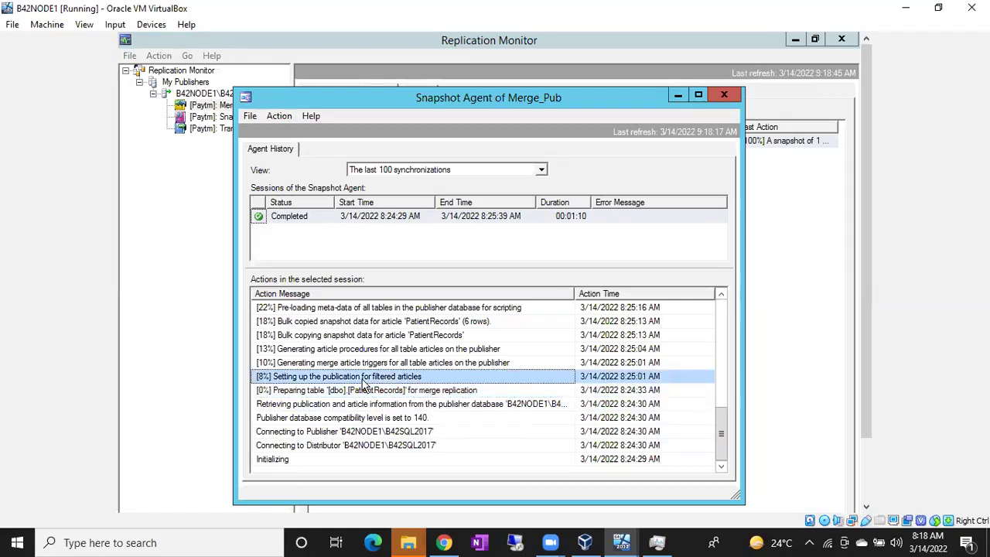
{"action": "left_click", "coordinate": [392, 365]}
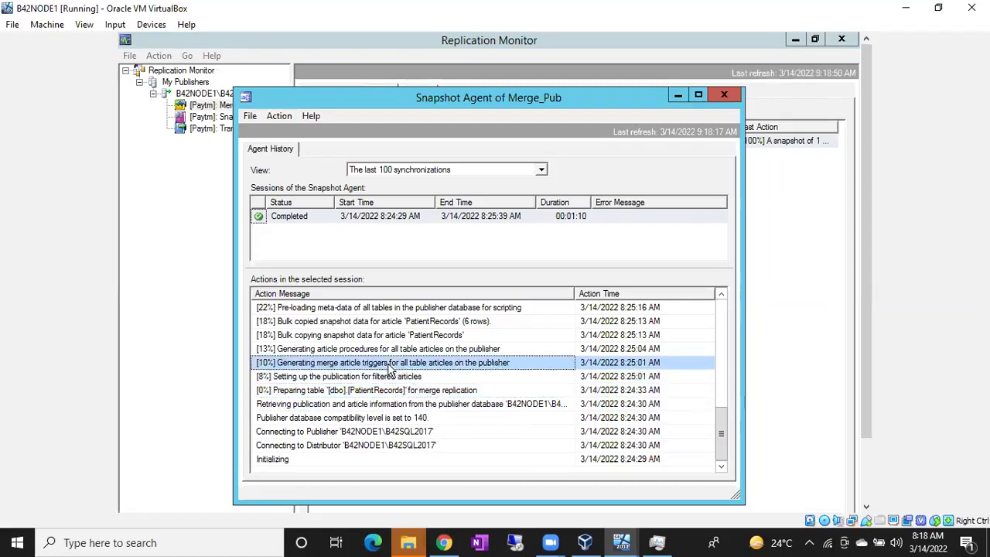
Examine the remaining snapshot actions, from the PatientRecords bulk copy and excluded objects up to the MSmerge_tombstone bulk copy
{"action": "scroll", "coordinate": [416, 375], "scroll_direction": "up", "scroll_amount": 2}
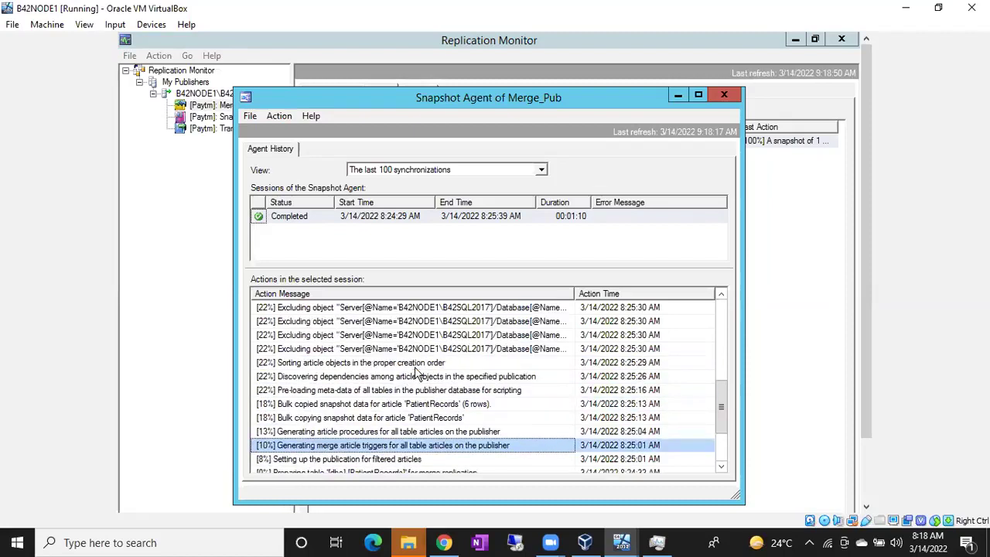
{"action": "left_click", "coordinate": [331, 394]}
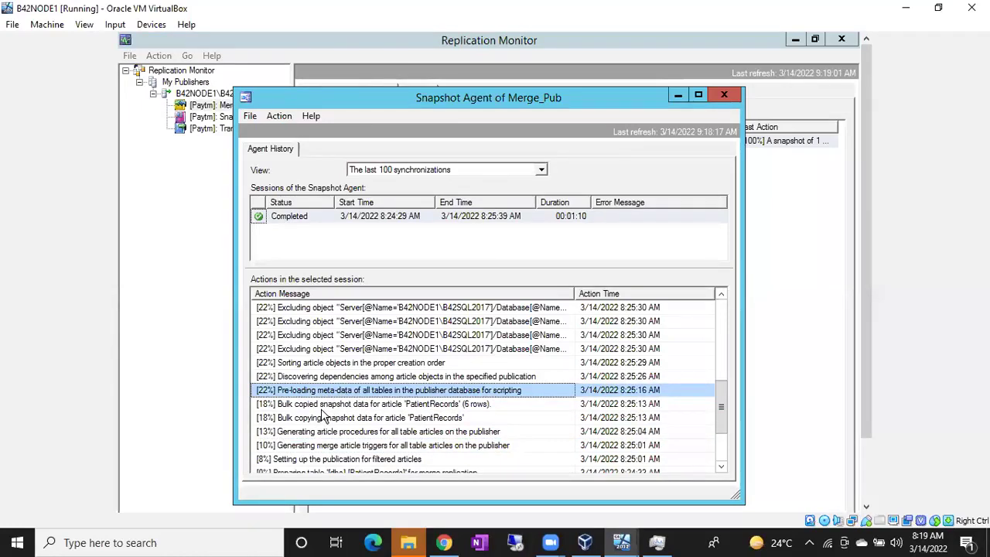
{"action": "left_click", "coordinate": [319, 408]}
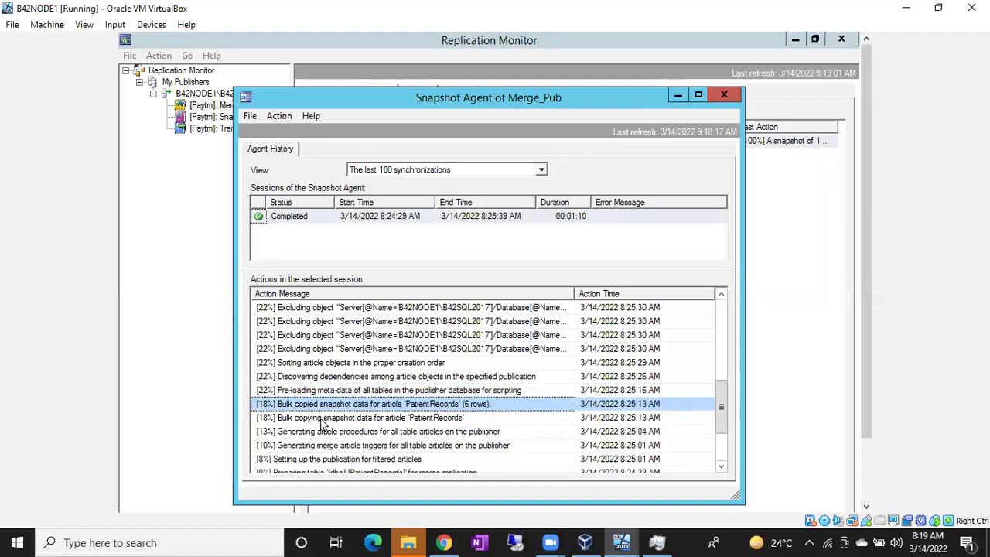
{"action": "left_click", "coordinate": [325, 435]}
{"action": "scroll", "coordinate": [340, 383], "scroll_direction": "up", "scroll_amount": 2}
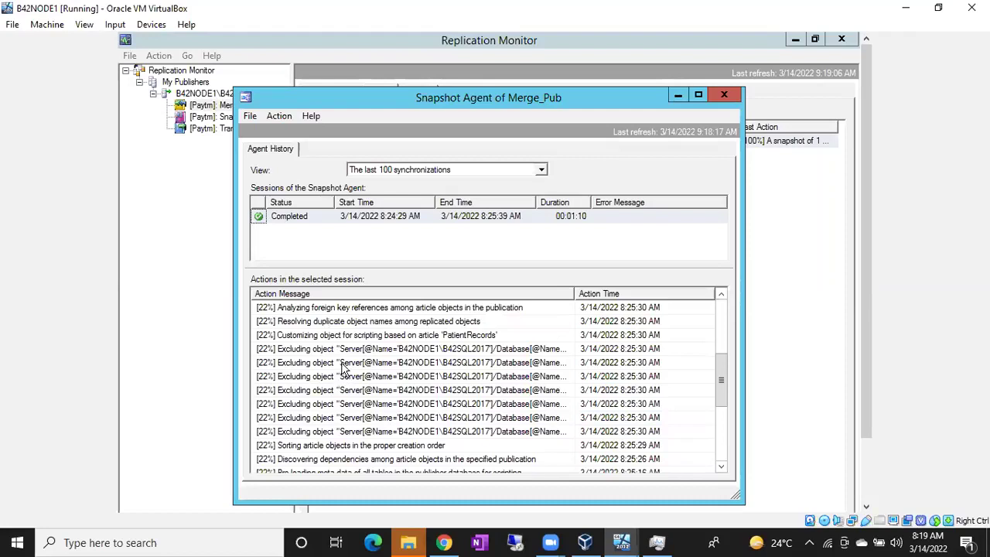
{"action": "left_click", "coordinate": [342, 363]}
{"action": "scroll", "coordinate": [342, 369], "scroll_direction": "up", "scroll_amount": 1}
{"action": "scroll", "coordinate": [342, 369], "scroll_direction": "up", "scroll_amount": 3}
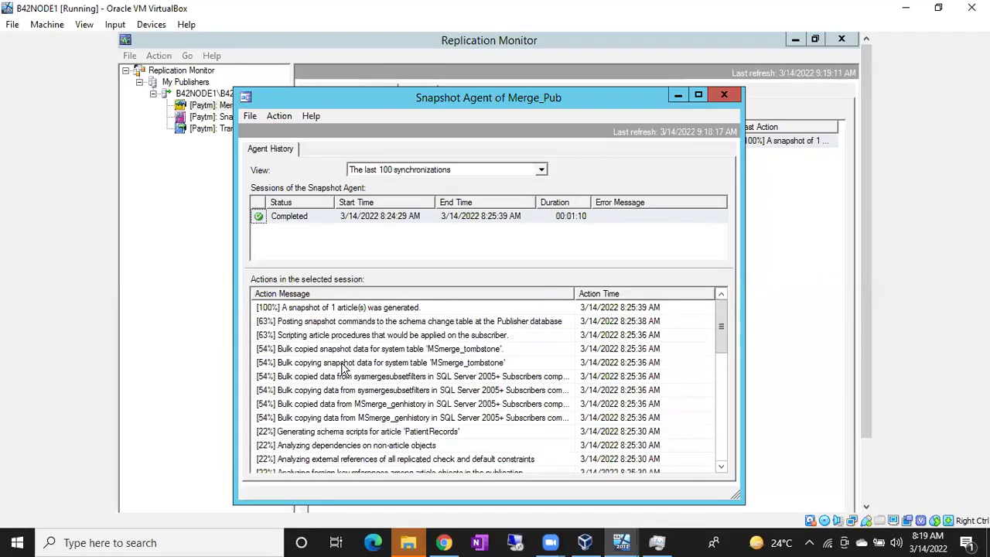
{"action": "left_click", "coordinate": [440, 352]}
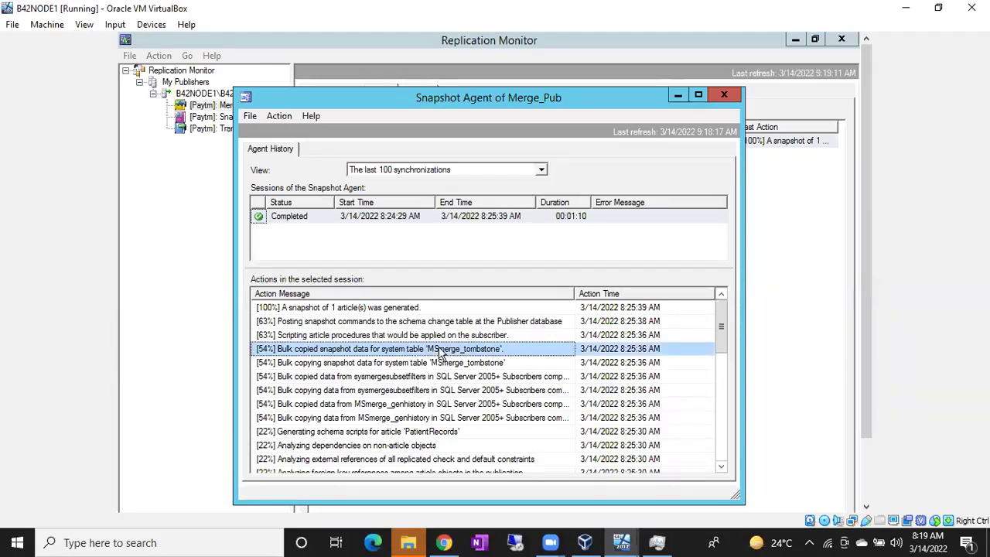
{"action": "left_click", "coordinate": [455, 365]}
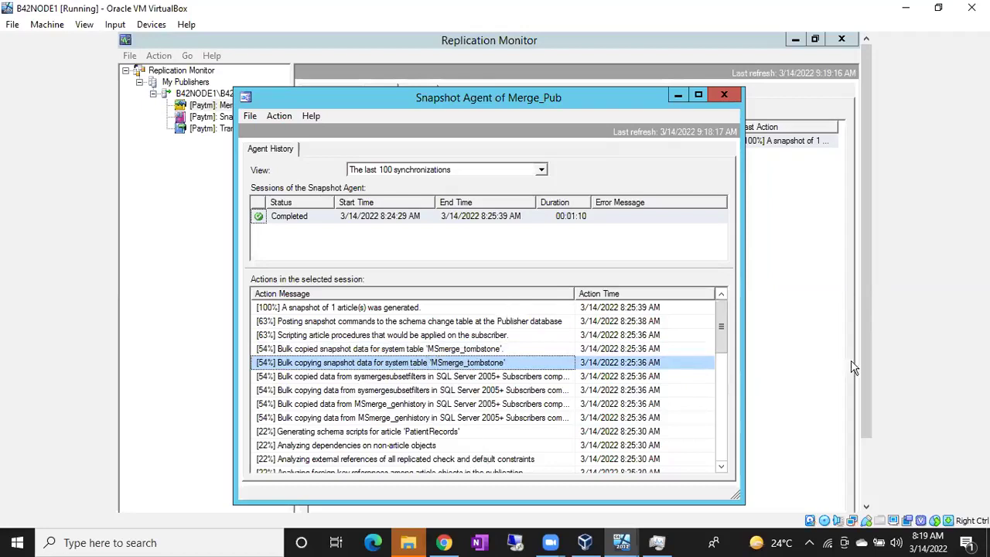
Switch to the SQL Server Management Studio window on the virtual machine
{"action": "scroll", "coordinate": [864, 361], "scroll_direction": "down", "scroll_amount": 2}
{"action": "left_click", "coordinate": [331, 499]}
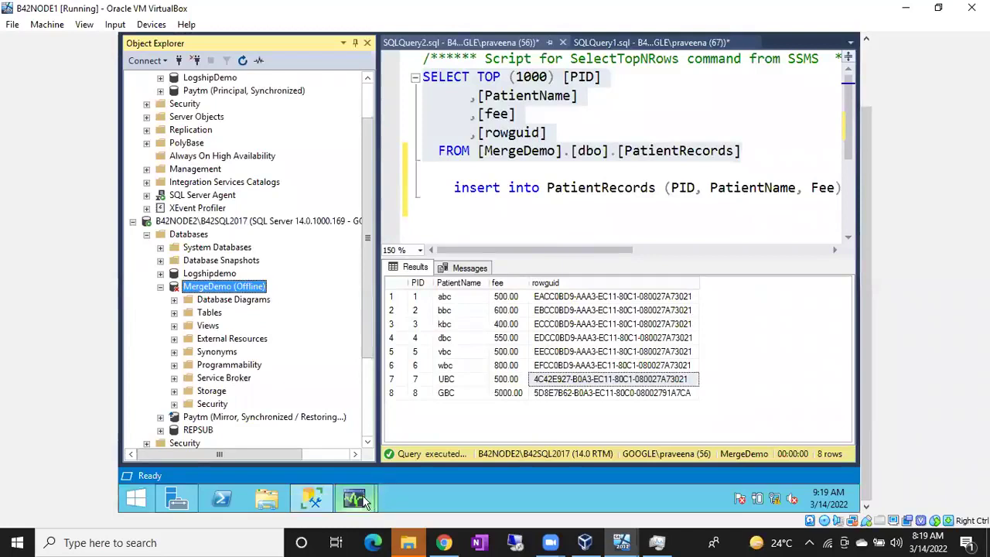
Bring the MergeDemo database on B42NODE2\B42SQL2017 back online
{"action": "mouse_move", "coordinate": [363, 501]}
{"action": "left_click", "coordinate": [452, 433]}
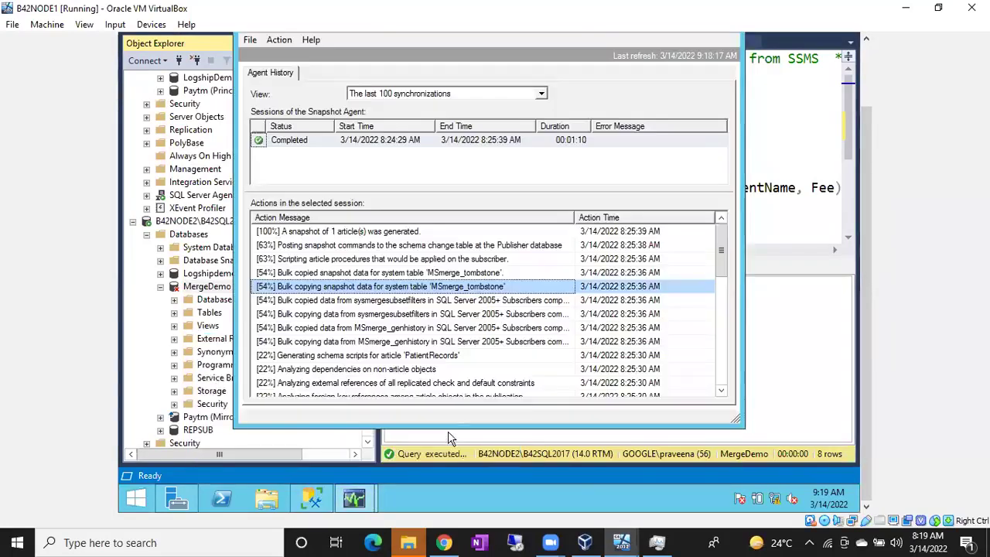
{"action": "left_click", "coordinate": [314, 499]}
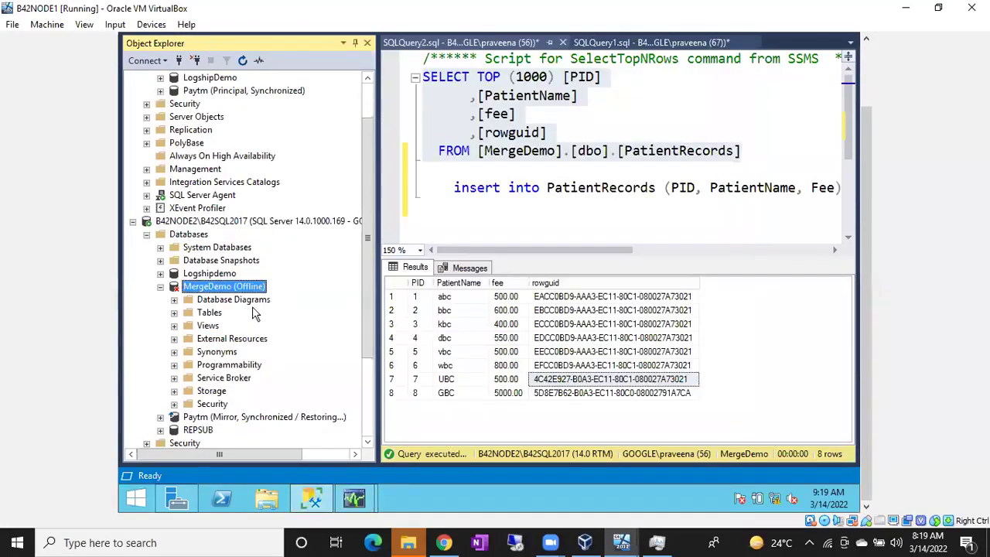
{"action": "right_click", "coordinate": [235, 288]}
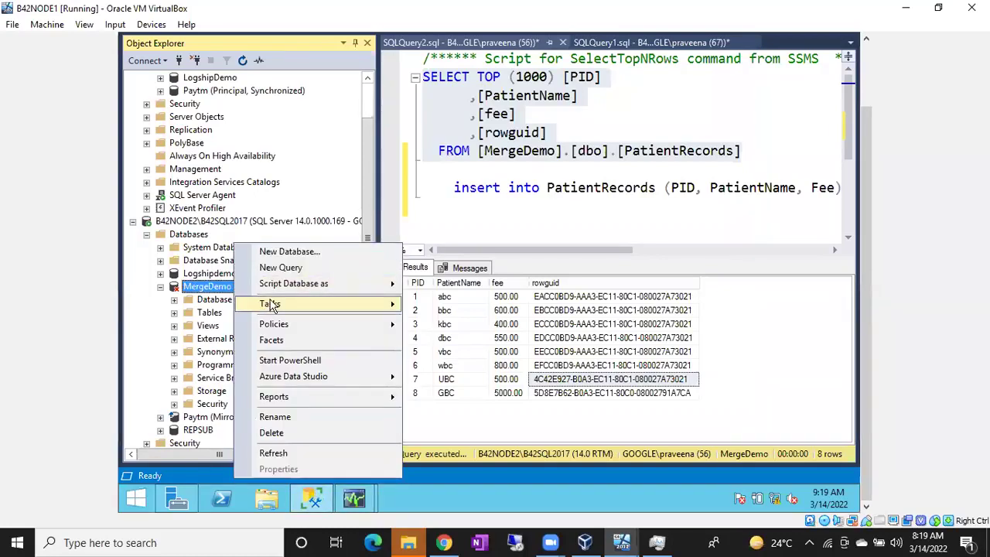
{"action": "mouse_move", "coordinate": [271, 304]}
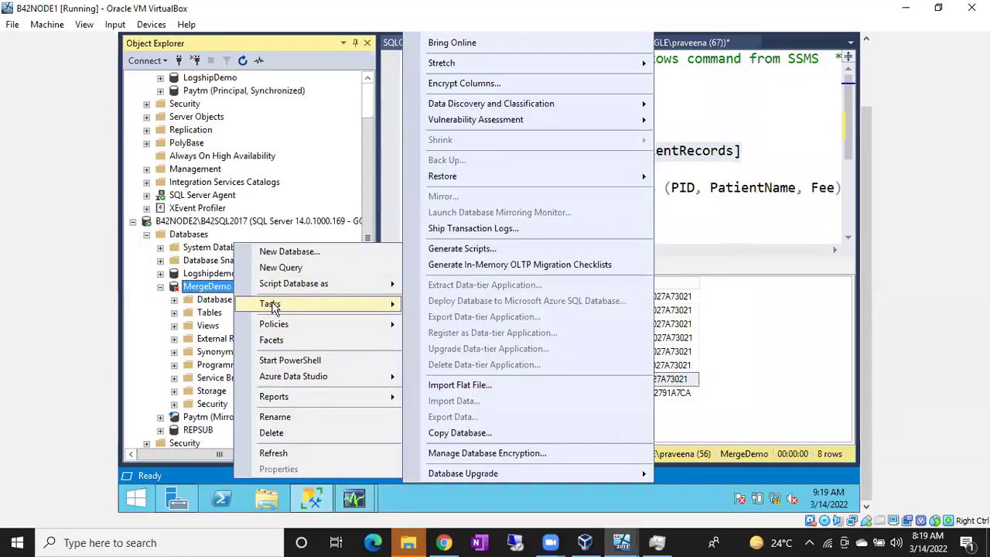
{"action": "left_click", "coordinate": [499, 44]}
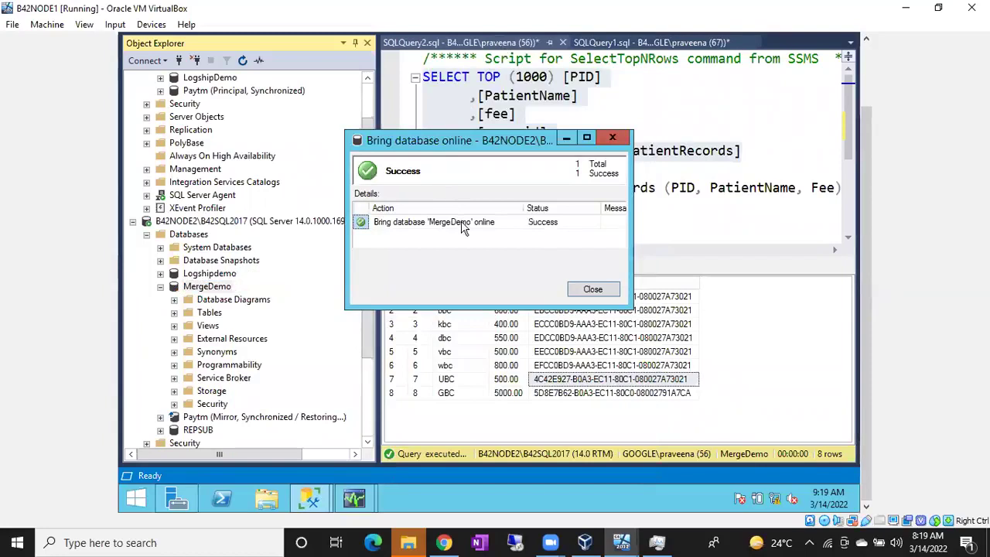
{"action": "left_click", "coordinate": [592, 288]}
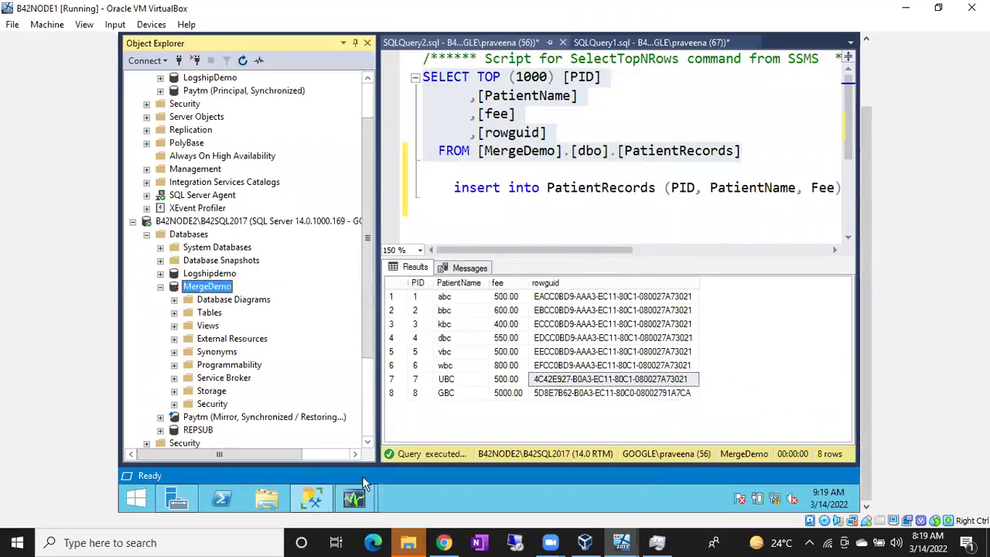
Close the Snapshot Agent history of Merge_Pub and switch to the main Replication Monitor window
{"action": "mouse_move", "coordinate": [356, 499]}
{"action": "left_click", "coordinate": [435, 430]}
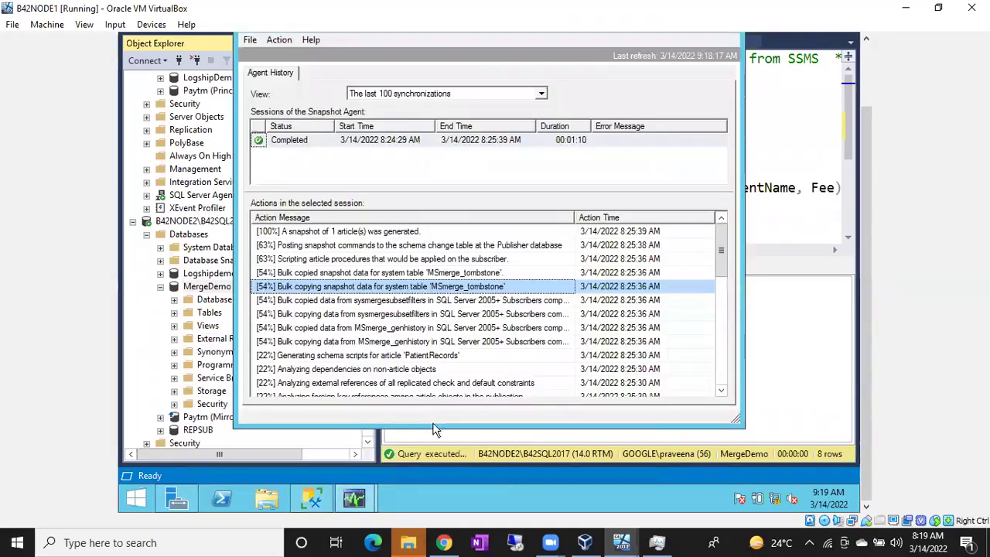
{"action": "left_click", "coordinate": [869, 257]}
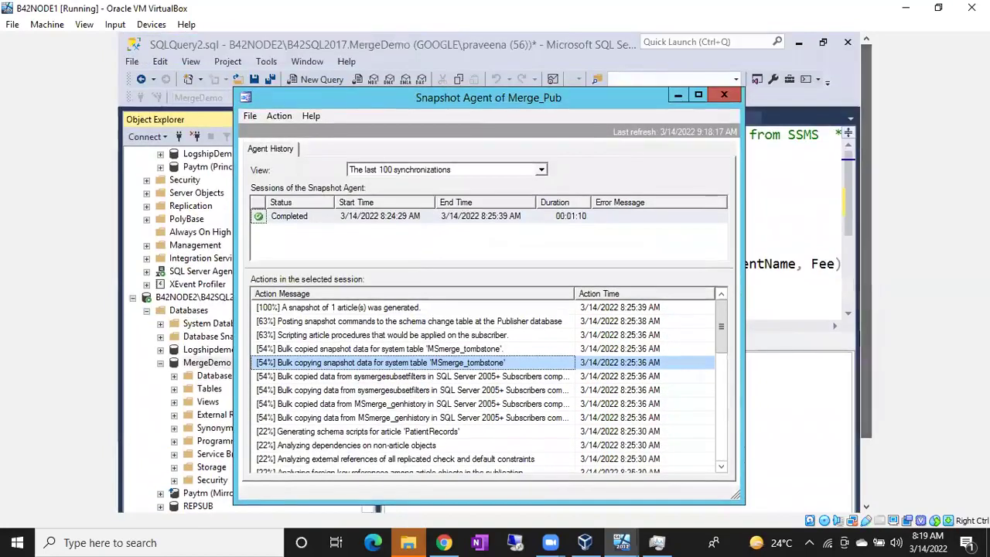
{"action": "left_click", "coordinate": [723, 94]}
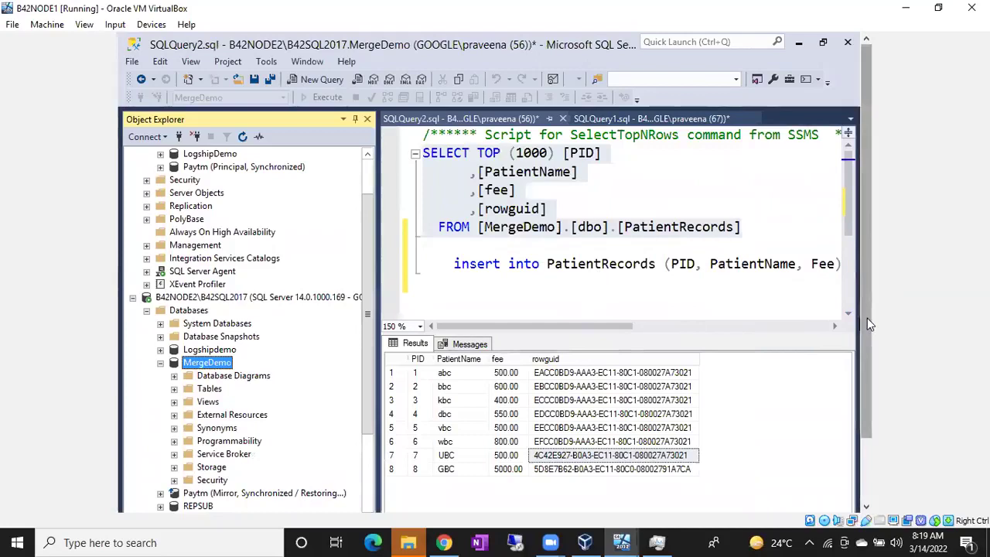
{"action": "scroll", "coordinate": [867, 324], "scroll_direction": "down", "scroll_amount": 3}
{"action": "left_click", "coordinate": [356, 500]}
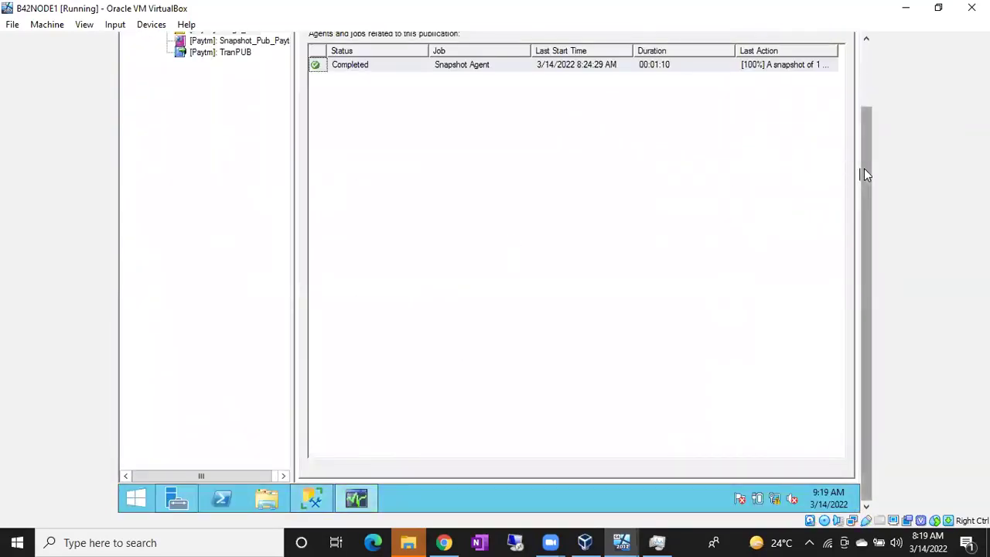
{"action": "scroll", "coordinate": [864, 169], "scroll_direction": "up", "scroll_amount": 3}
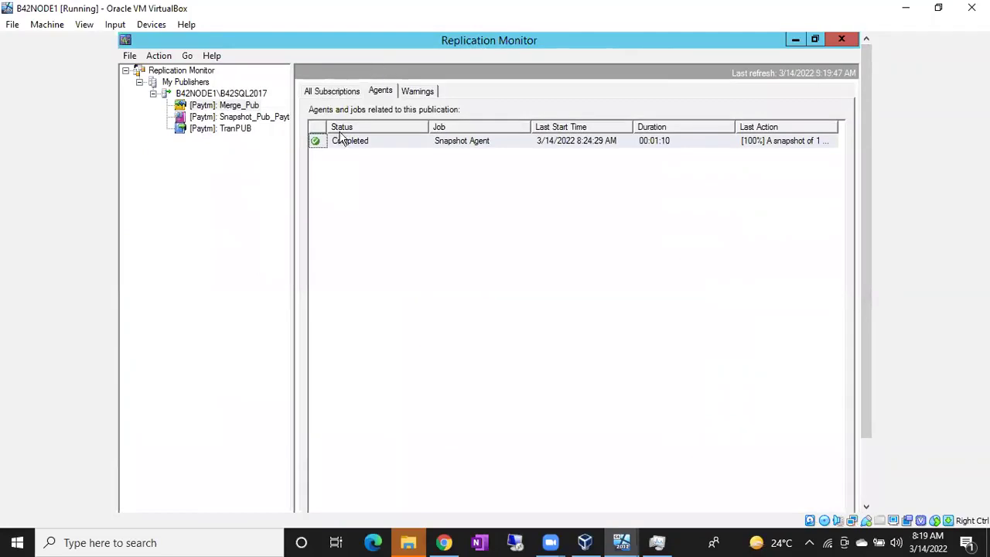
Check the Merge Agent's synchronization history for the MergeDemo subscription of Merge_Pub, and close the details
{"action": "left_click", "coordinate": [330, 93]}
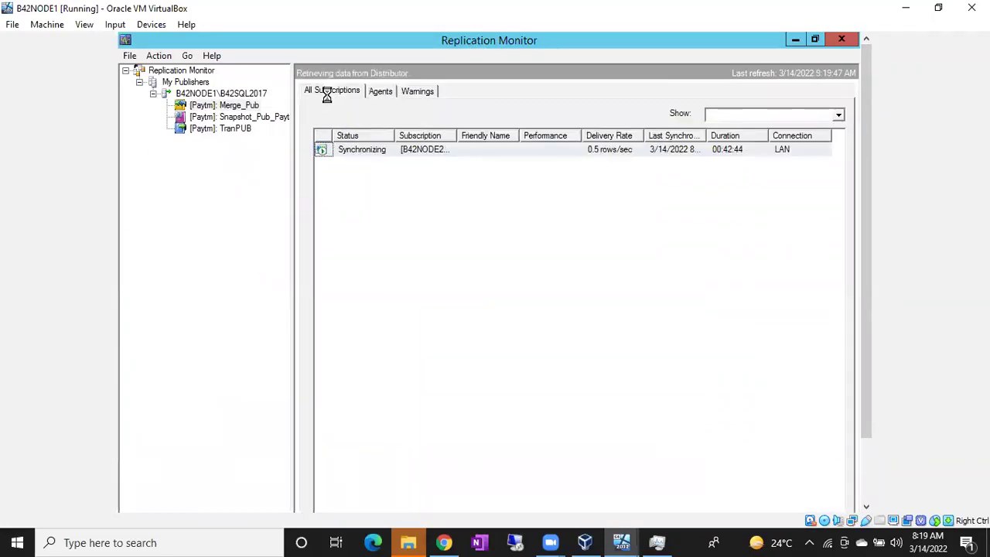
{"action": "right_click", "coordinate": [348, 150]}
{"action": "left_click", "coordinate": [363, 158]}
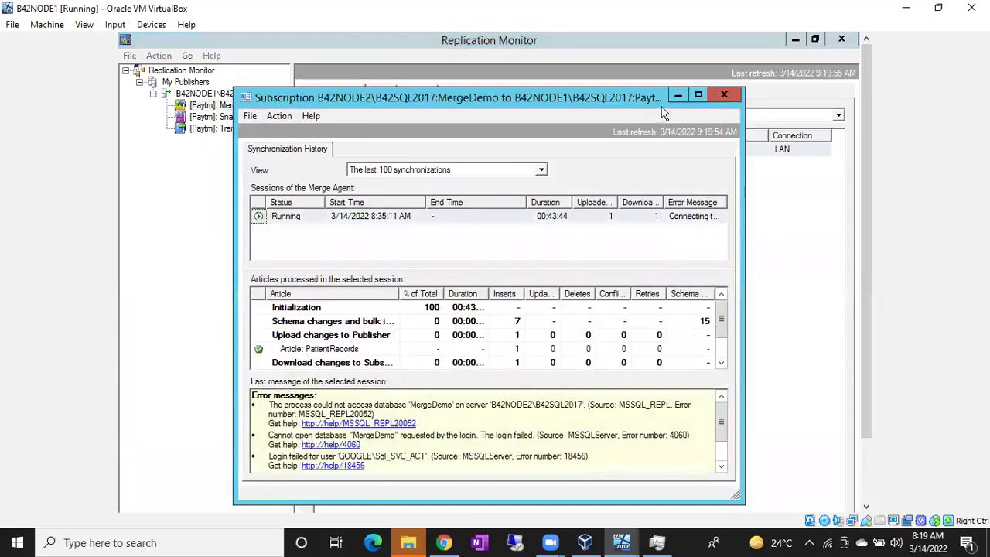
{"action": "left_click", "coordinate": [726, 94]}
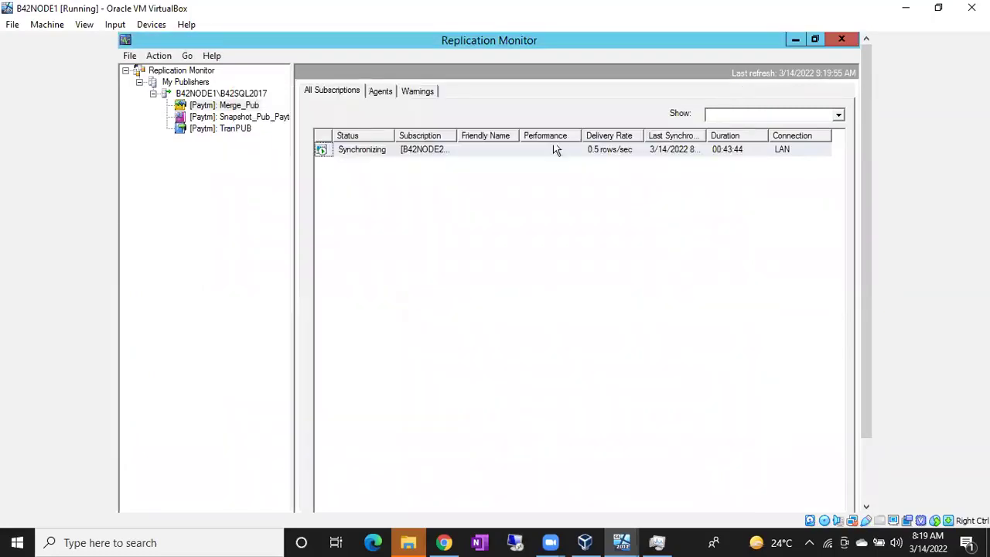
Review the current-snapshot and new-snapshot options for reinitializing the MergeDemo subscription, and cancel without marking it
{"action": "right_click", "coordinate": [362, 149]}
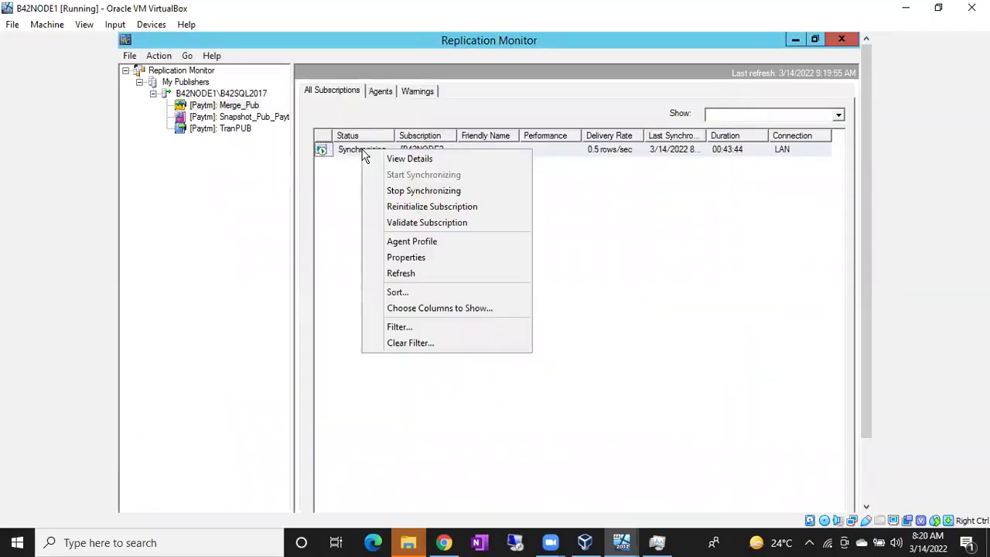
{"action": "left_click", "coordinate": [399, 209]}
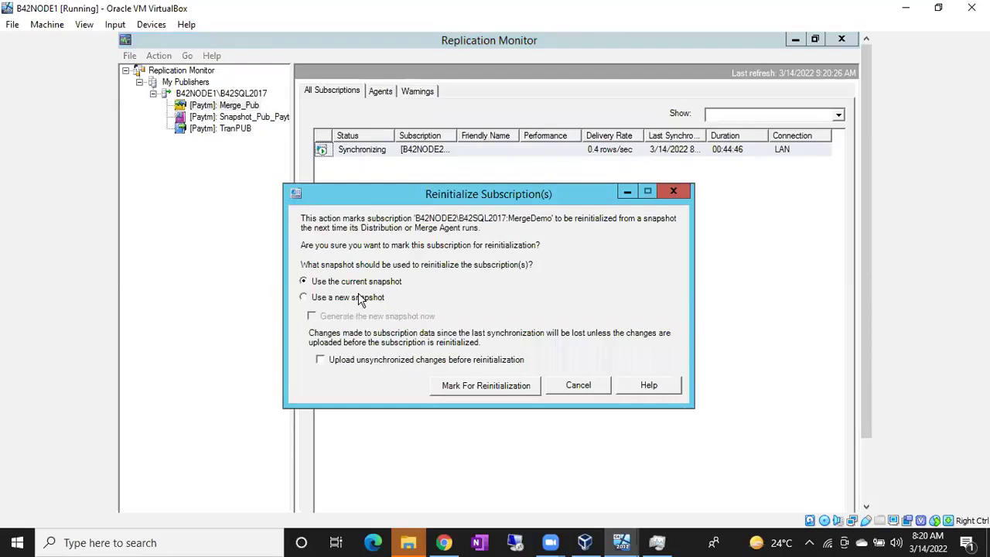
{"action": "left_click", "coordinate": [343, 300]}
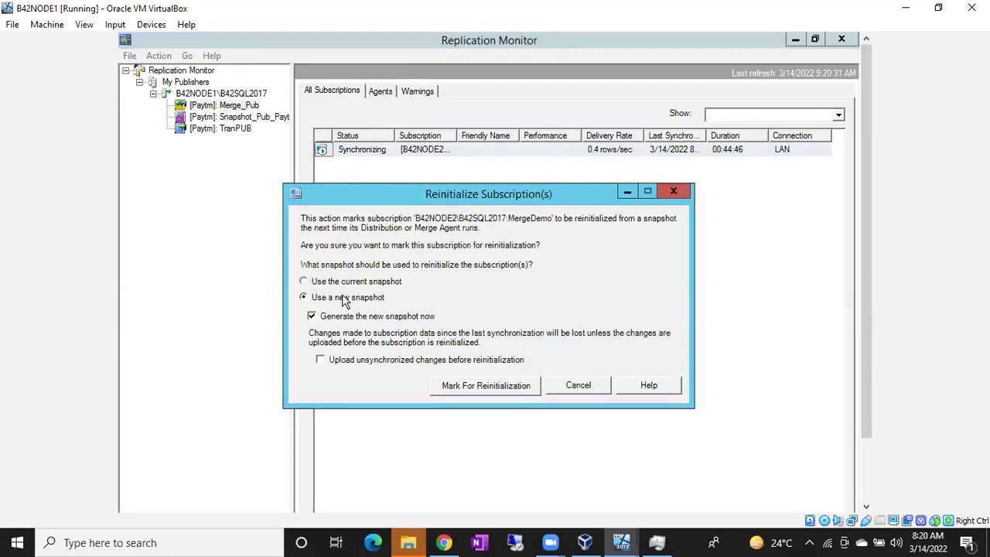
{"action": "left_click", "coordinate": [330, 283]}
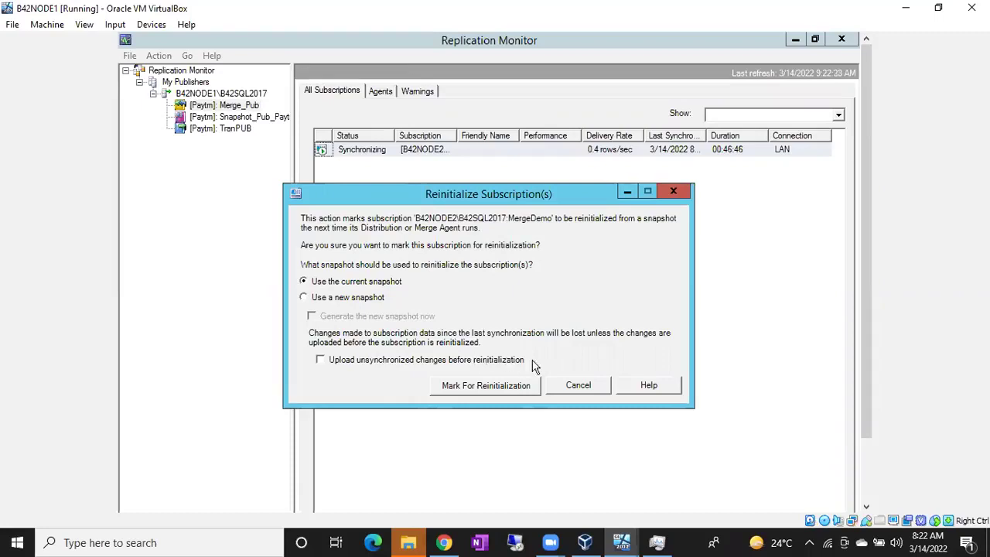
{"action": "left_click", "coordinate": [579, 387]}
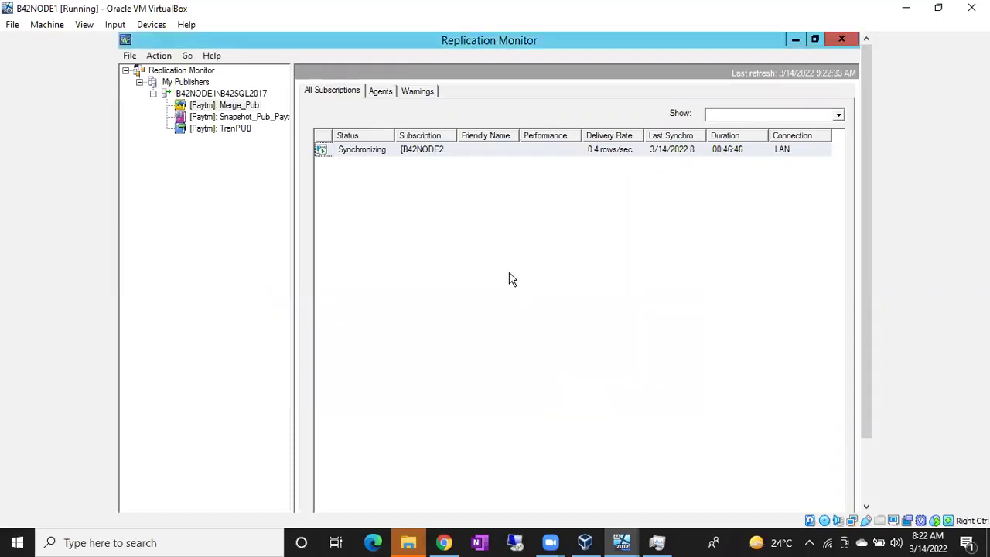
View the history of Merge_Pub's Snapshot Agent and close it
{"action": "left_click", "coordinate": [381, 91]}
{"action": "right_click", "coordinate": [369, 142]}
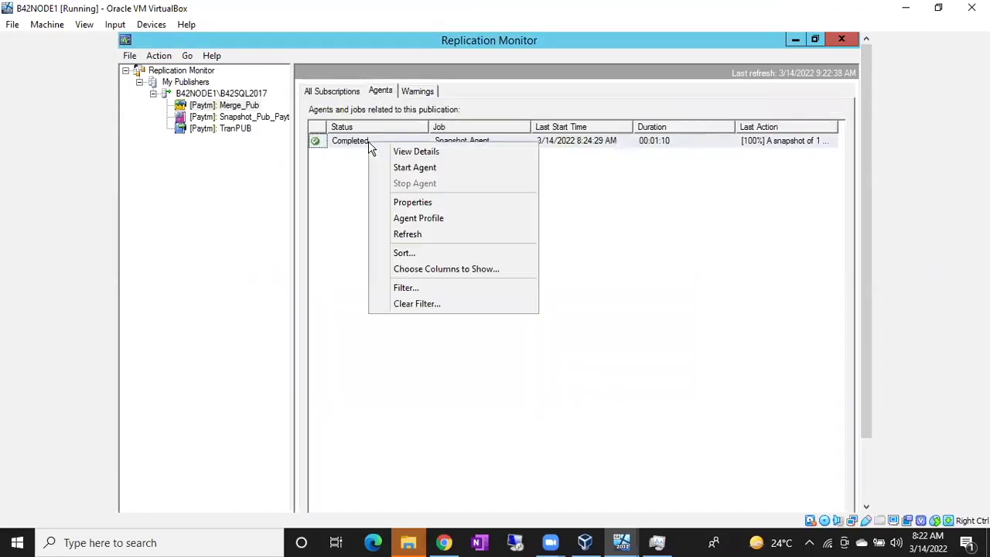
{"action": "left_click", "coordinate": [393, 154]}
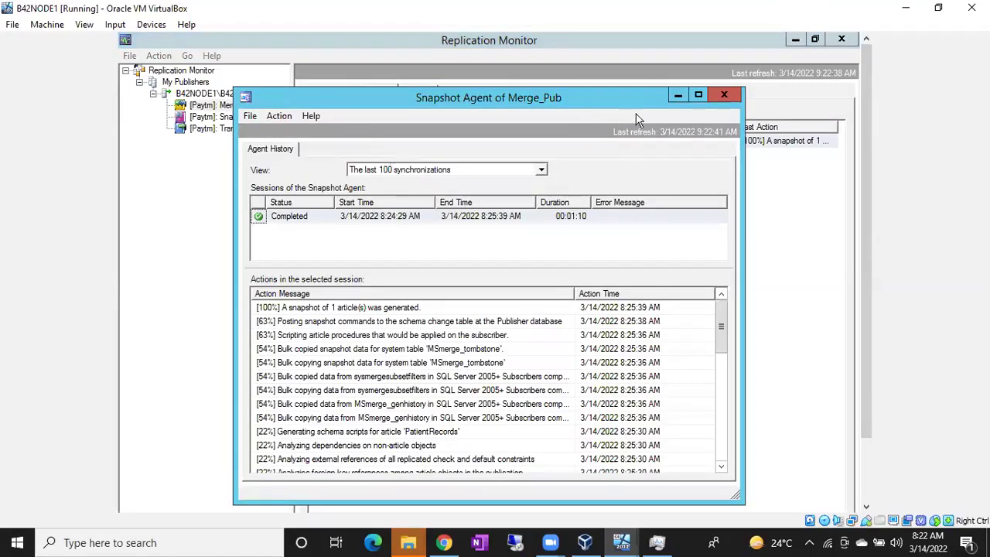
{"action": "left_click", "coordinate": [711, 99]}
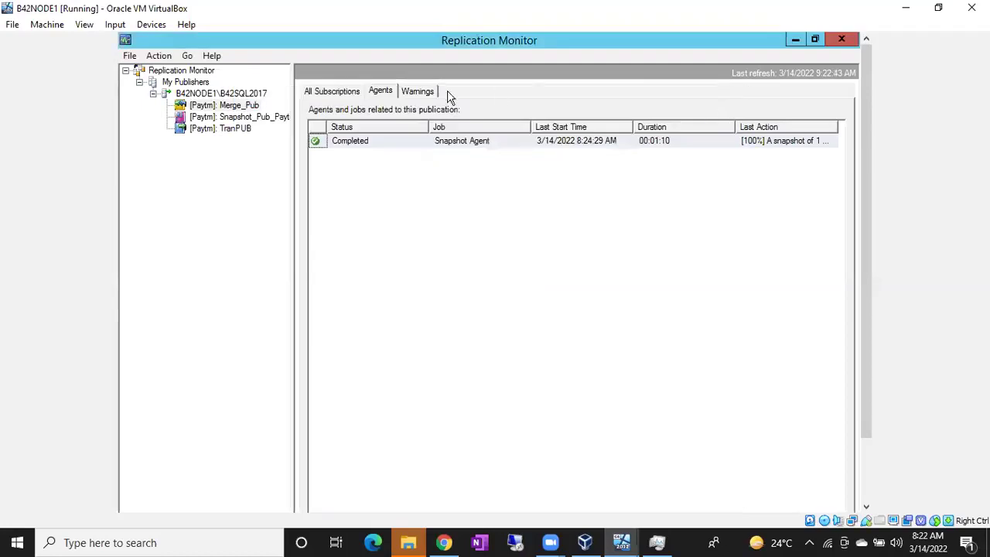
View the Snapshot Agent history of the Snapshot_Pub_Paytm publication, close it, and check which actions the agent offers
{"action": "left_click", "coordinate": [244, 116]}
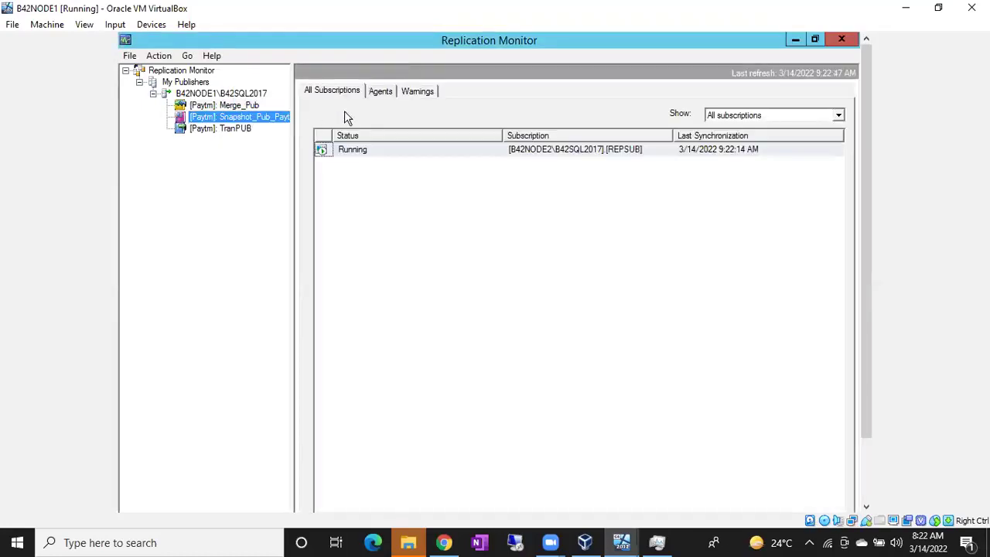
{"action": "left_click", "coordinate": [378, 93]}
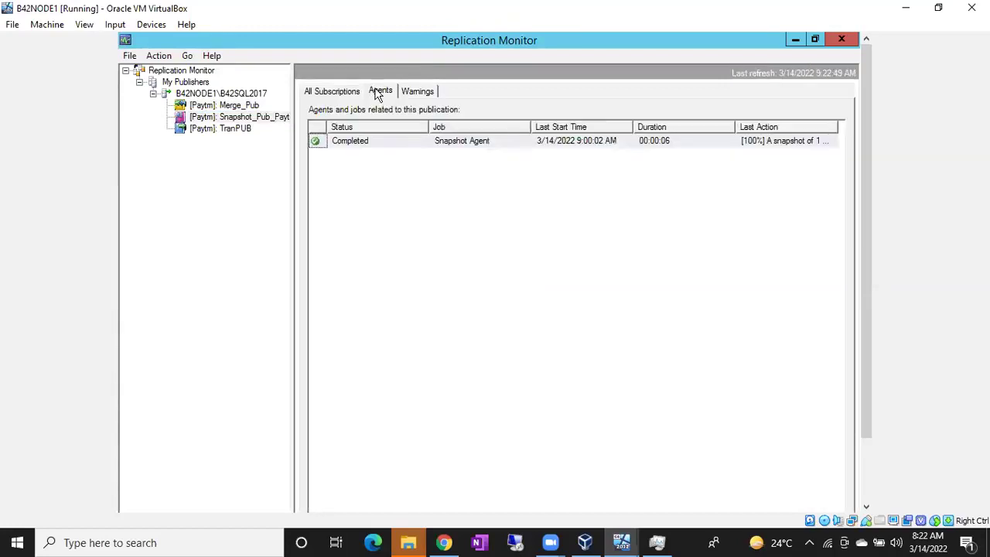
{"action": "right_click", "coordinate": [379, 143]}
{"action": "left_click", "coordinate": [390, 149]}
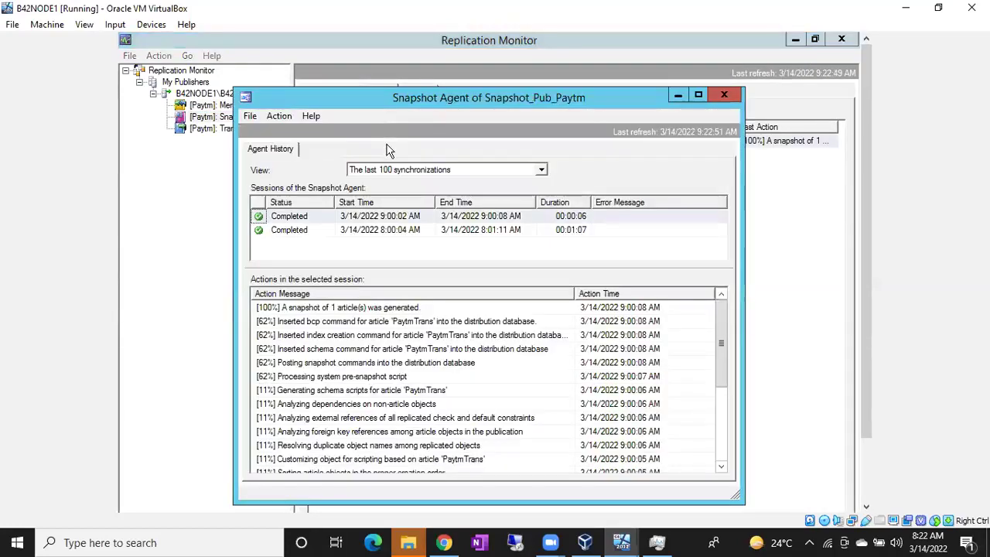
{"action": "left_click", "coordinate": [717, 98]}
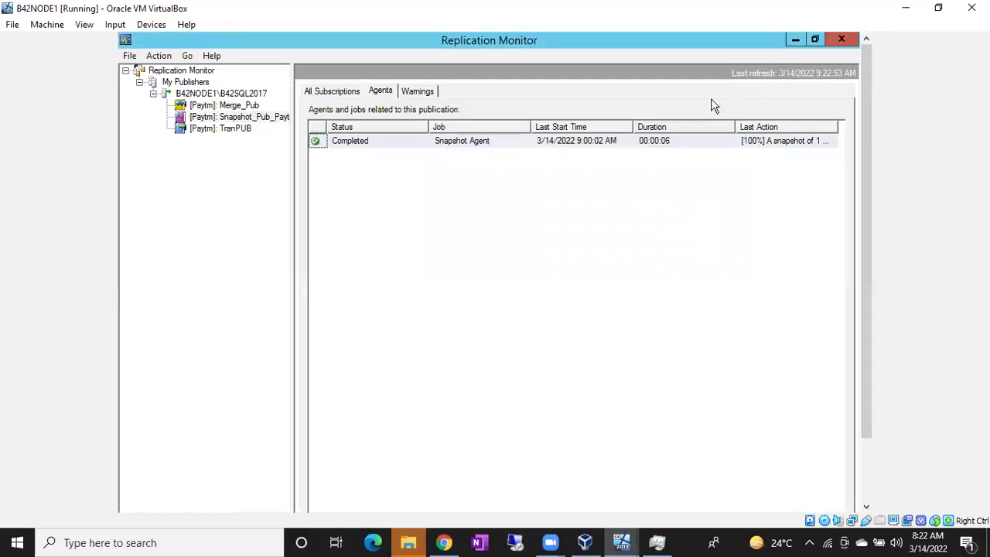
{"action": "right_click", "coordinate": [376, 142]}
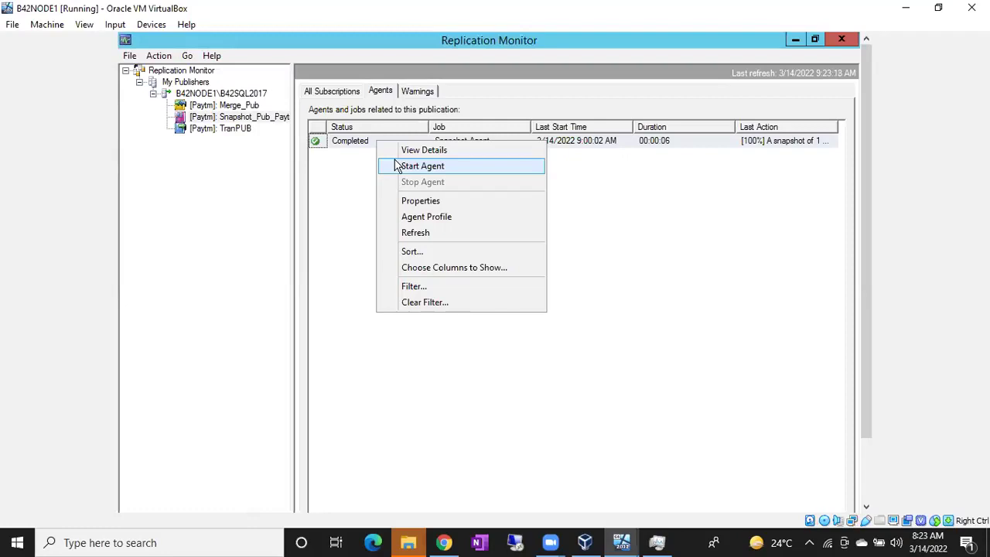
{"action": "left_click", "coordinate": [341, 186]}
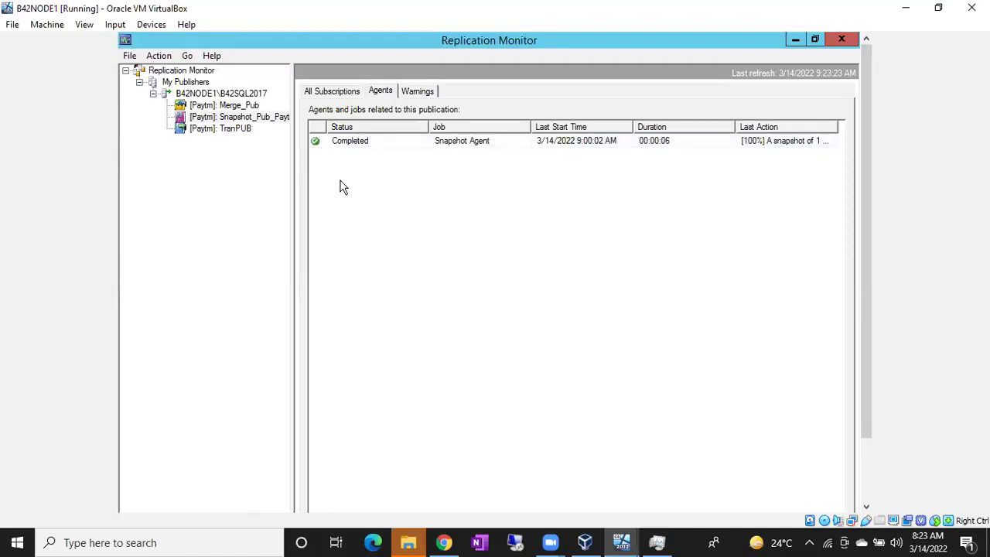
Compare the monitoring views of TranPUB, Snapshot_Pub_Paytm and Merge_Pub, ending on TranPUB's subscription performance and latency
{"action": "left_click", "coordinate": [232, 129]}
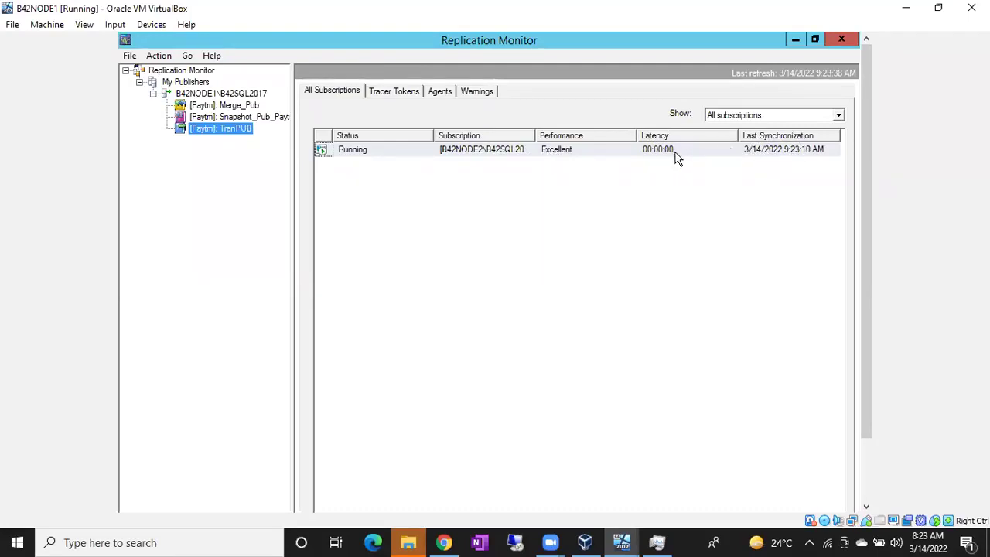
{"action": "left_click", "coordinate": [203, 118]}
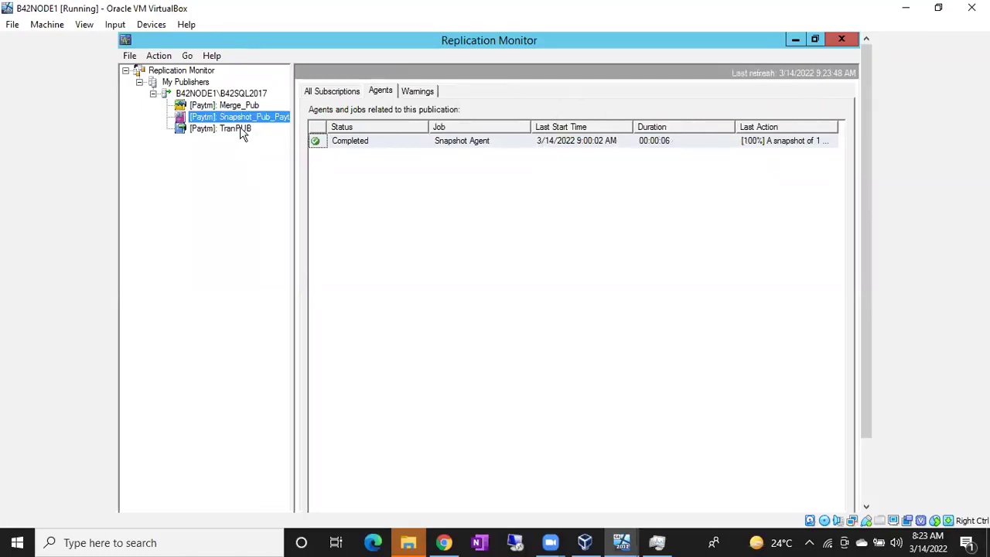
{"action": "left_click", "coordinate": [223, 106]}
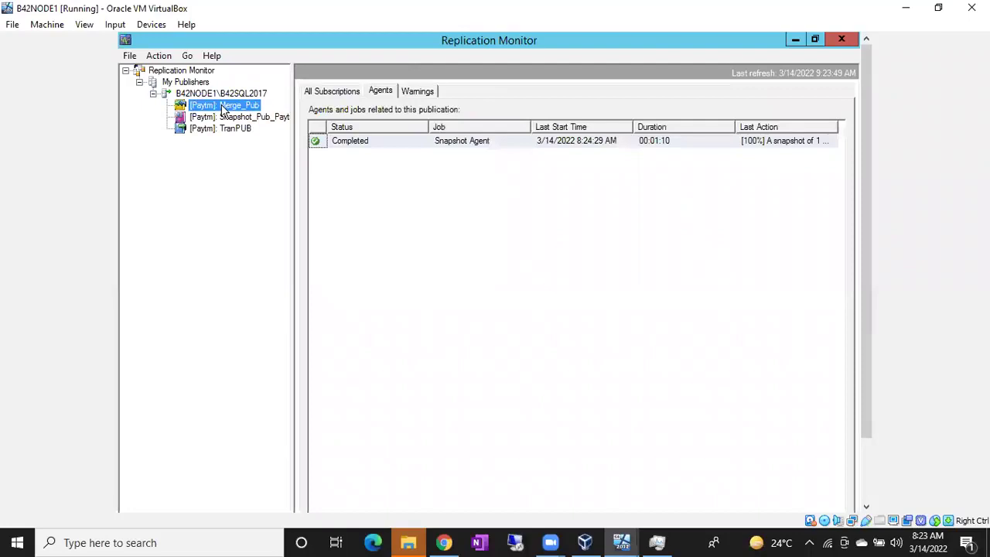
{"action": "left_click", "coordinate": [219, 128]}
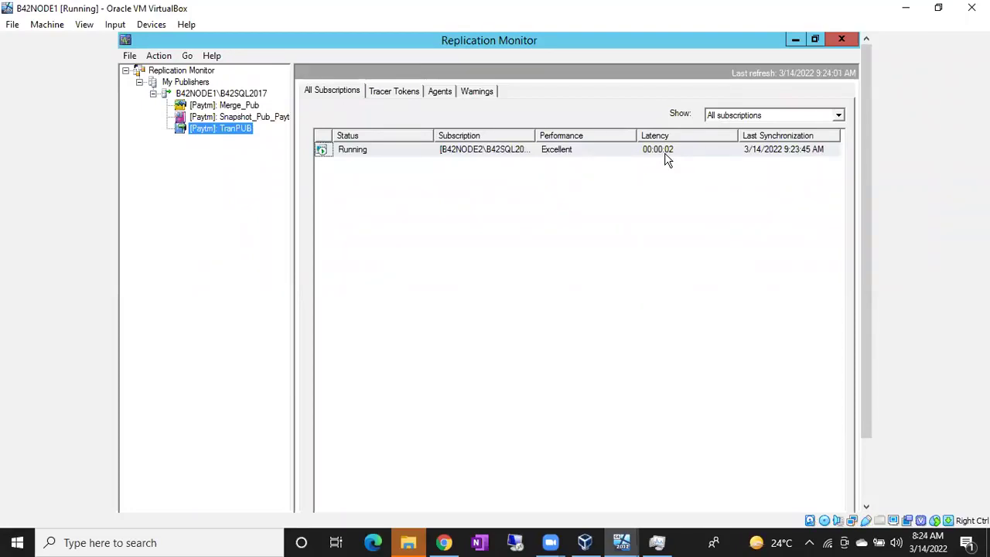
{"action": "right_click", "coordinate": [360, 158]}
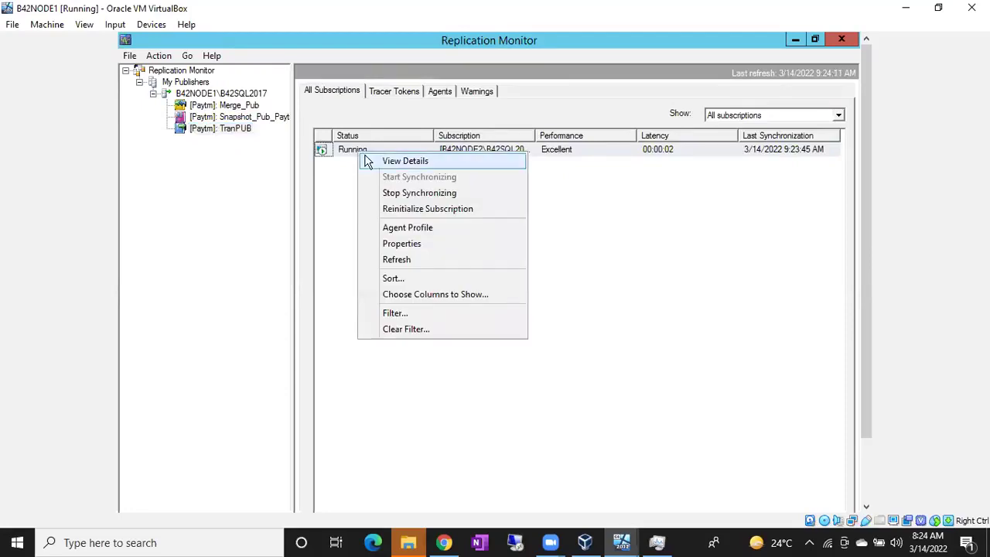
{"action": "left_click", "coordinate": [414, 229]}
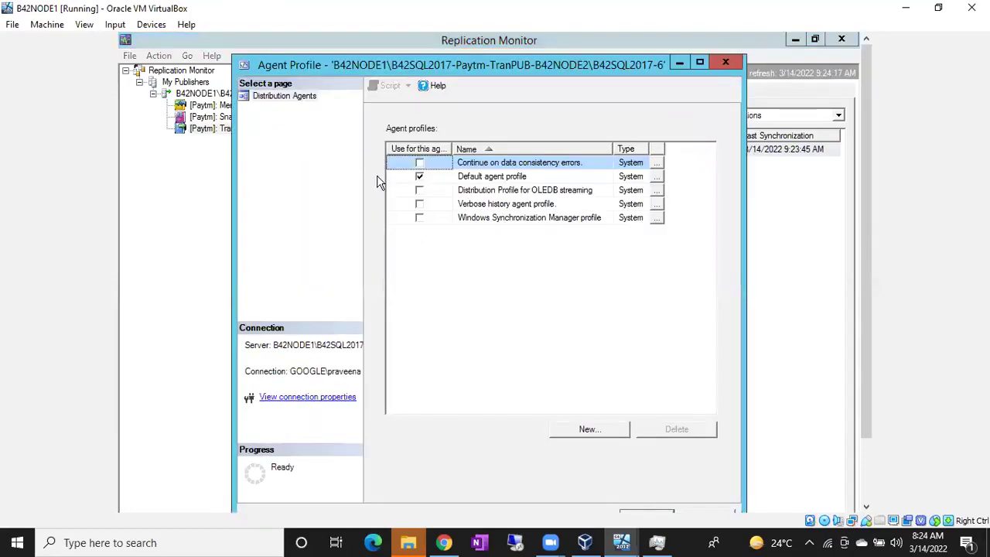
{"action": "left_click", "coordinate": [419, 164]}
{"action": "left_click_drag", "start_coordinate": [862, 152], "coordinate": [864, 175]}
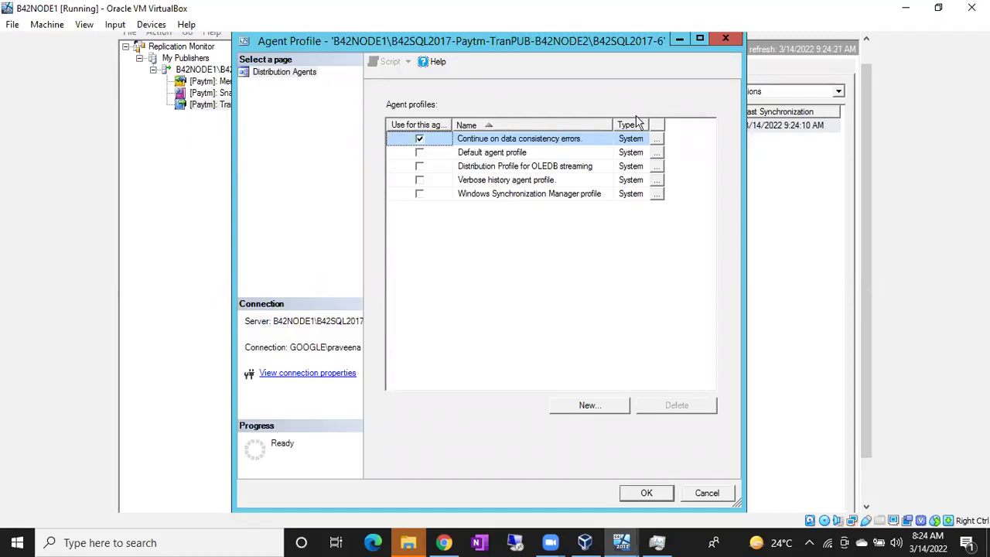
{"action": "left_click", "coordinate": [706, 493]}
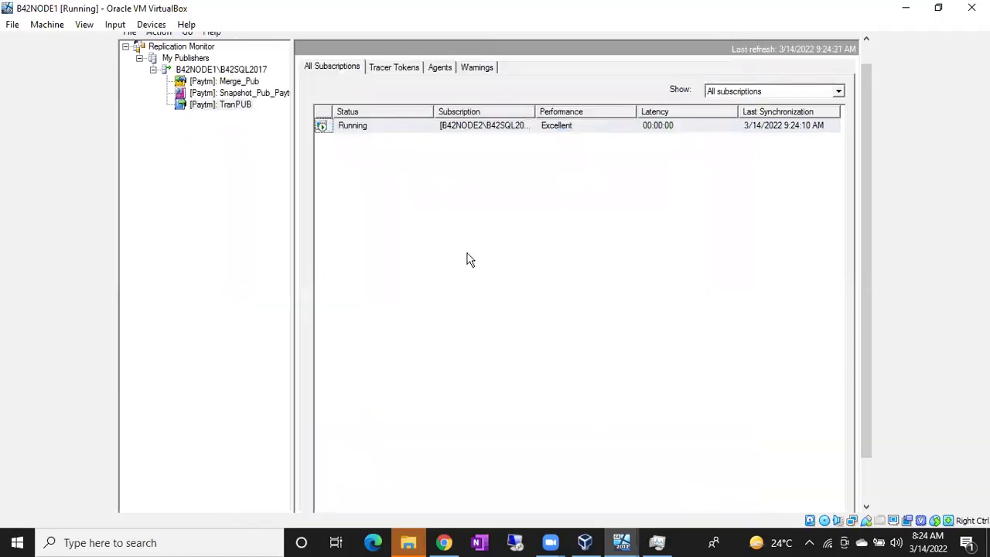
View the distributor-to-subscriber session history of TranPUB's subscription and close it
{"action": "right_click", "coordinate": [375, 129]}
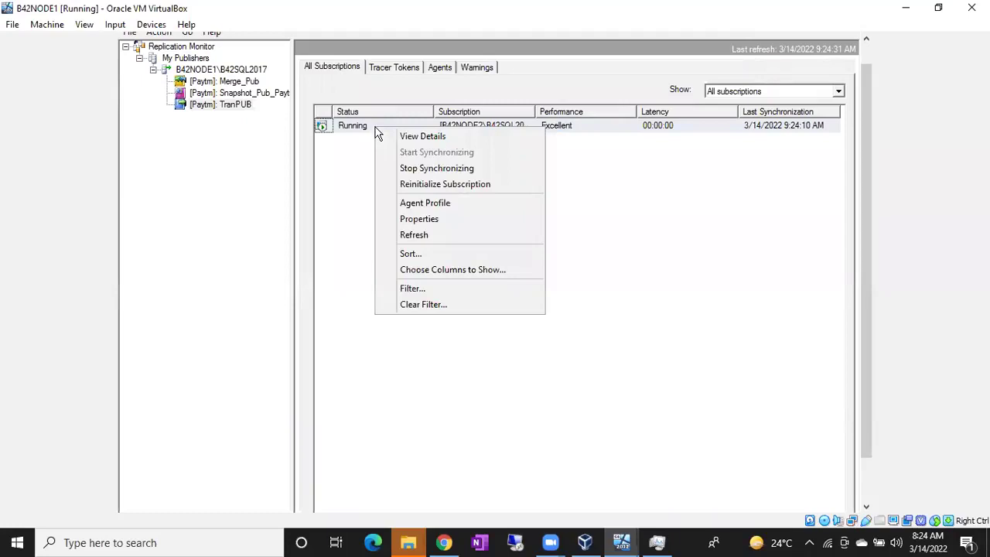
{"action": "left_click", "coordinate": [387, 137]}
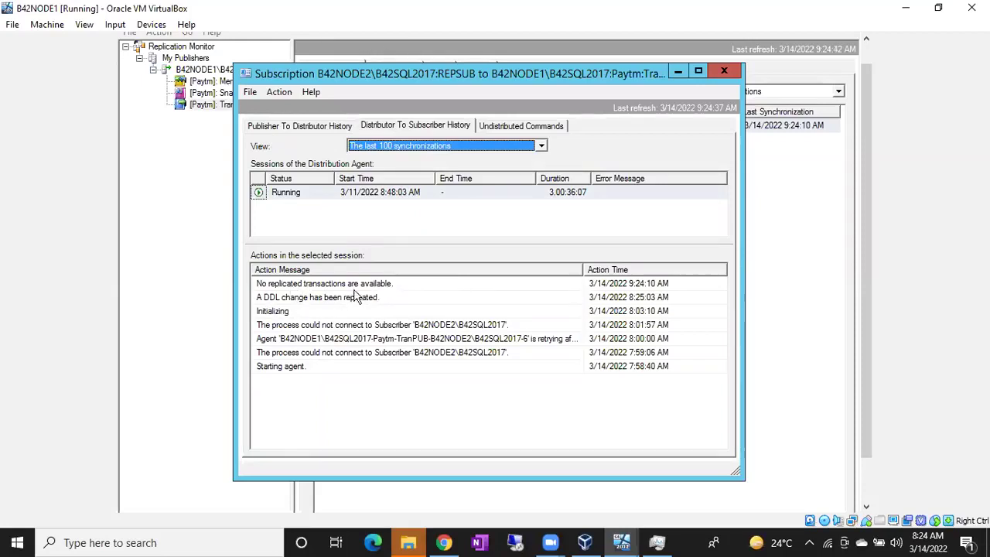
{"action": "left_click", "coordinate": [730, 72]}
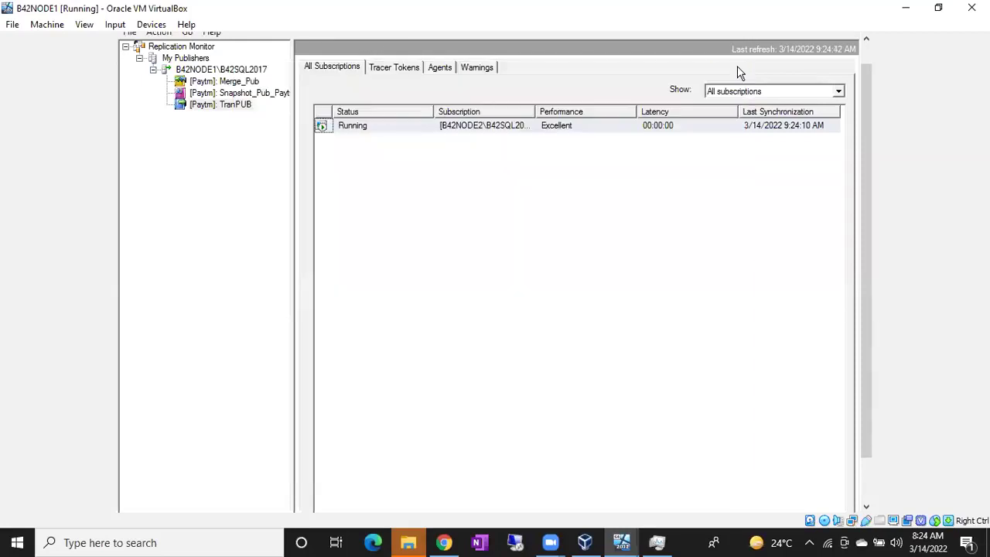
Assign the "Continue on data consistency errors." agent profile to TranPUB's Distribution Agent and apply it
{"action": "right_click", "coordinate": [379, 124]}
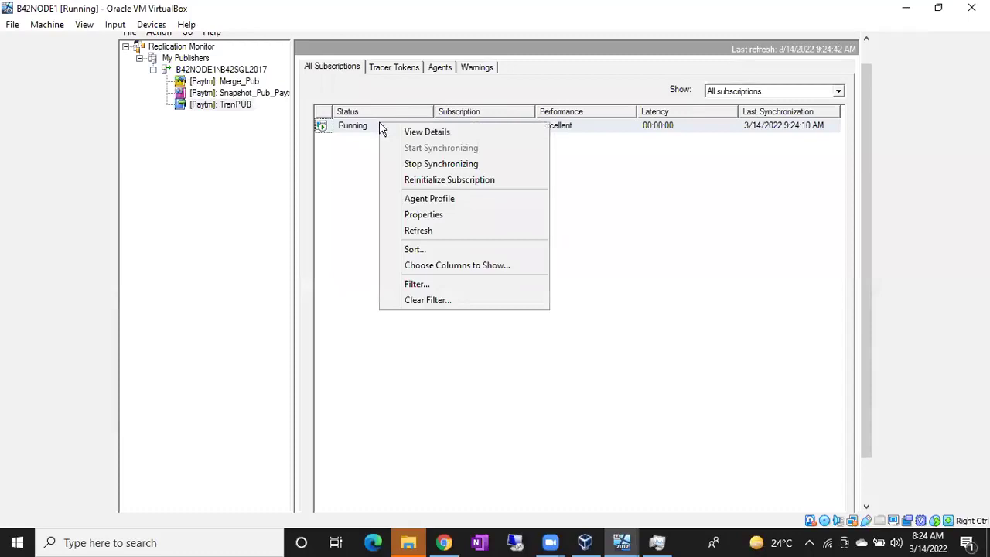
{"action": "left_click", "coordinate": [427, 199]}
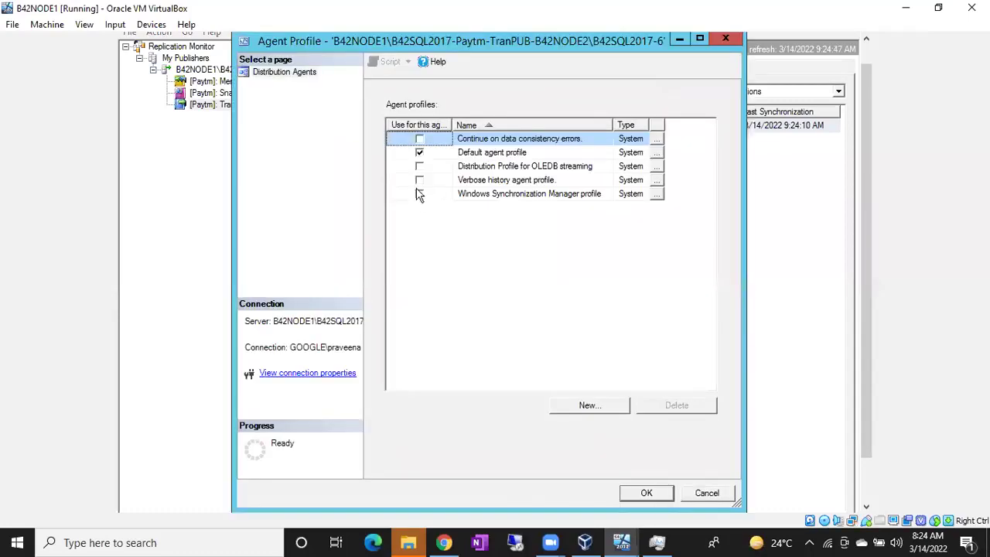
{"action": "left_click", "coordinate": [420, 140]}
{"action": "left_click", "coordinate": [642, 493]}
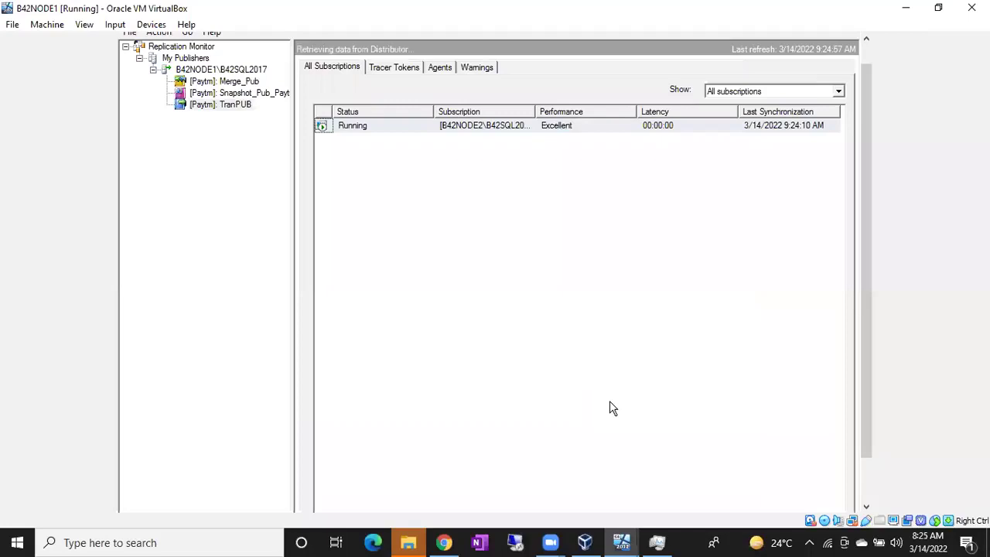
Stop synchronizing the TranPUB subscription and start it again
{"action": "right_click", "coordinate": [395, 131]}
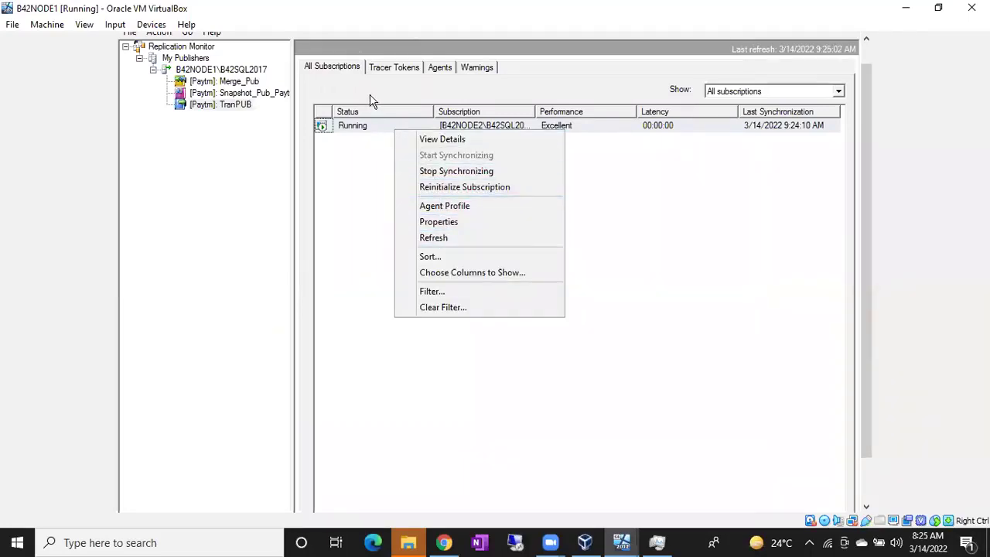
{"action": "left_click", "coordinate": [426, 170]}
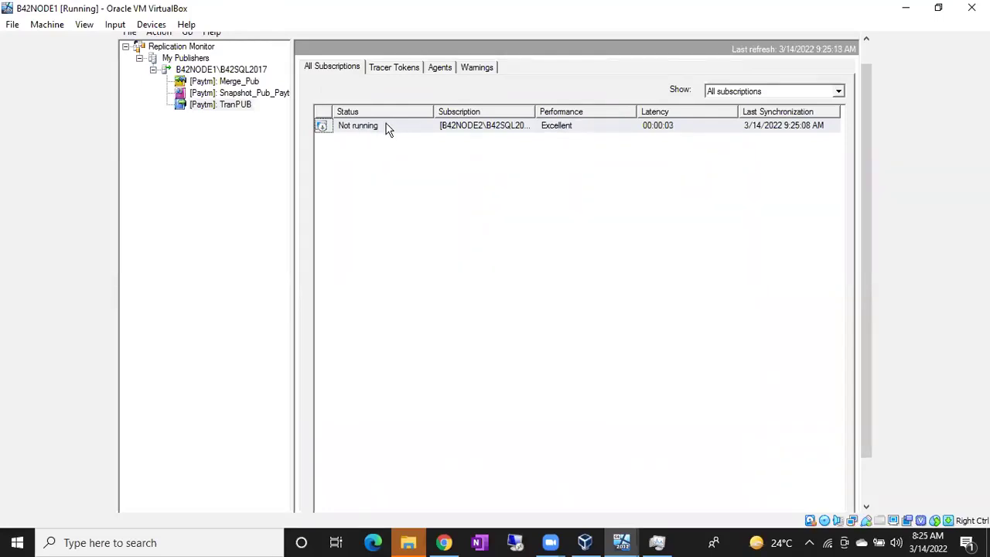
{"action": "right_click", "coordinate": [370, 124]}
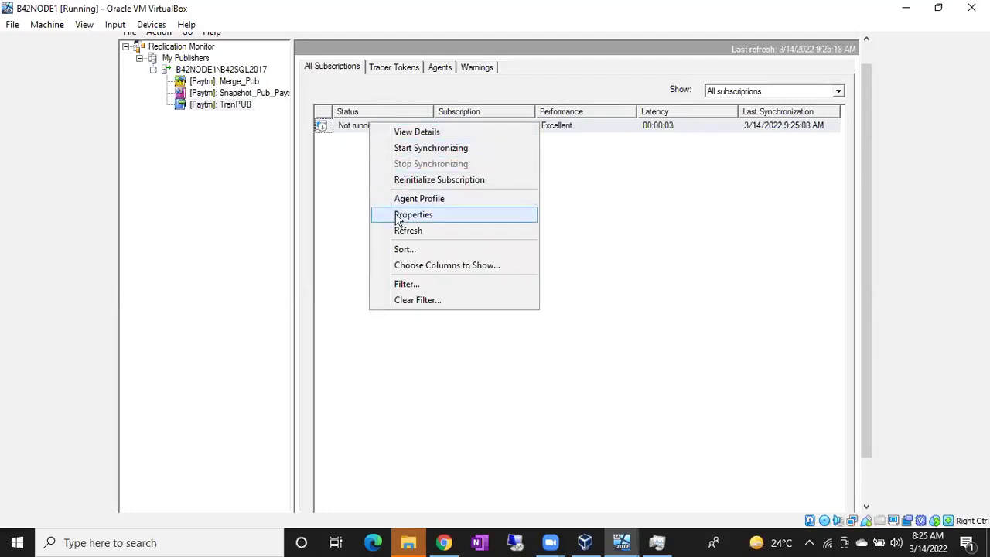
{"action": "left_click", "coordinate": [399, 149]}
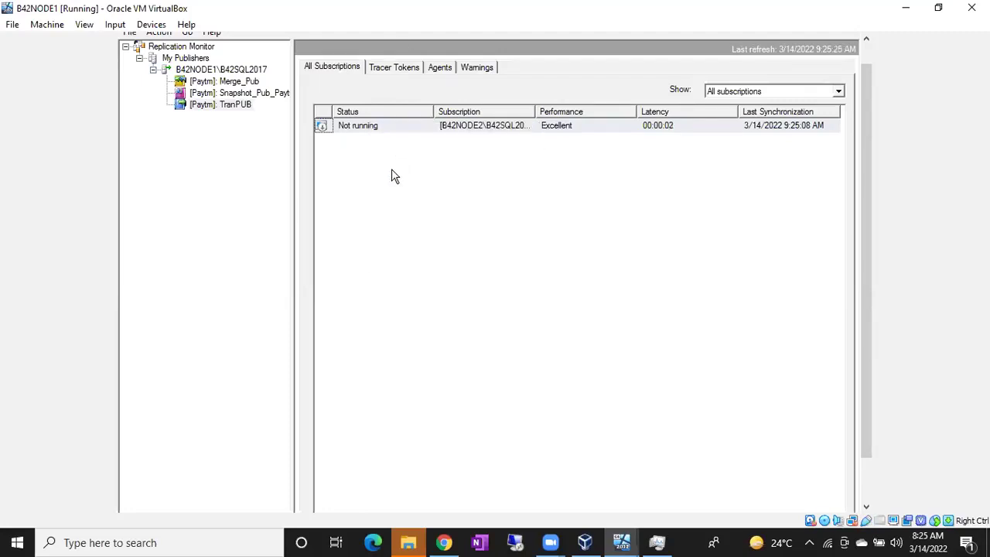
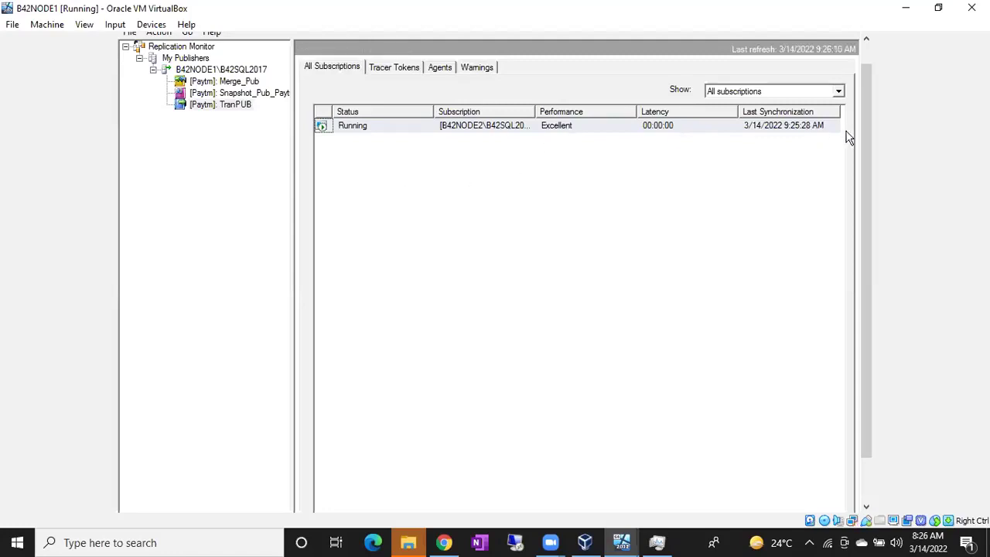
Switch from Replication Monitor to SQL Server Management Studio and open a new query against the Paytm database on B42NODE1
{"action": "left_click_drag", "start_coordinate": [863, 133], "coordinate": [862, 82]}
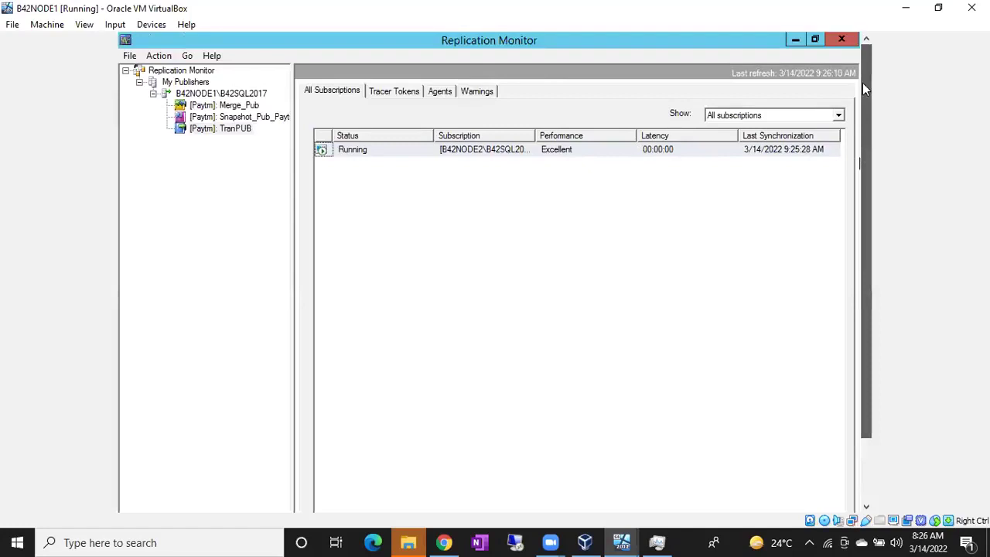
{"action": "left_click", "coordinate": [796, 40]}
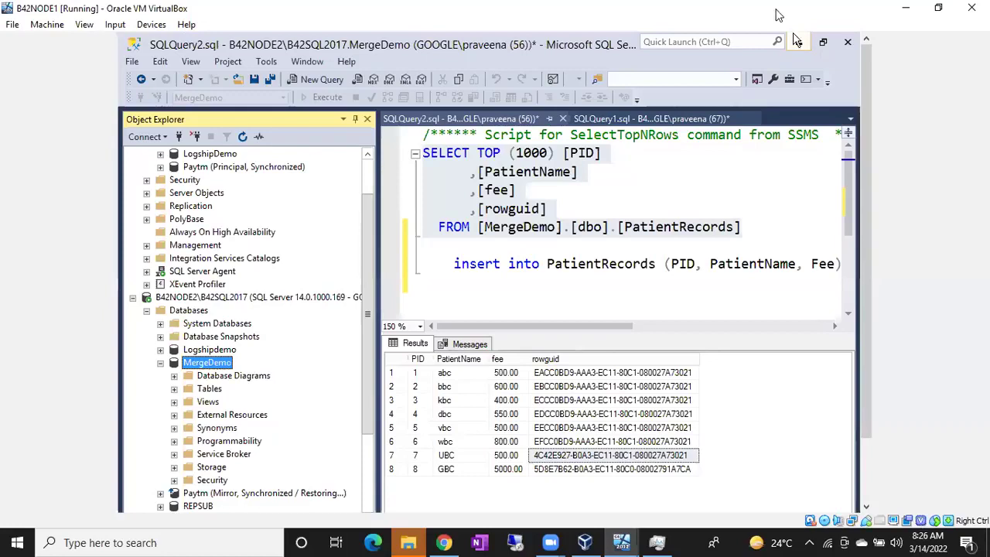
{"action": "left_click_drag", "start_coordinate": [371, 233], "coordinate": [374, 181]}
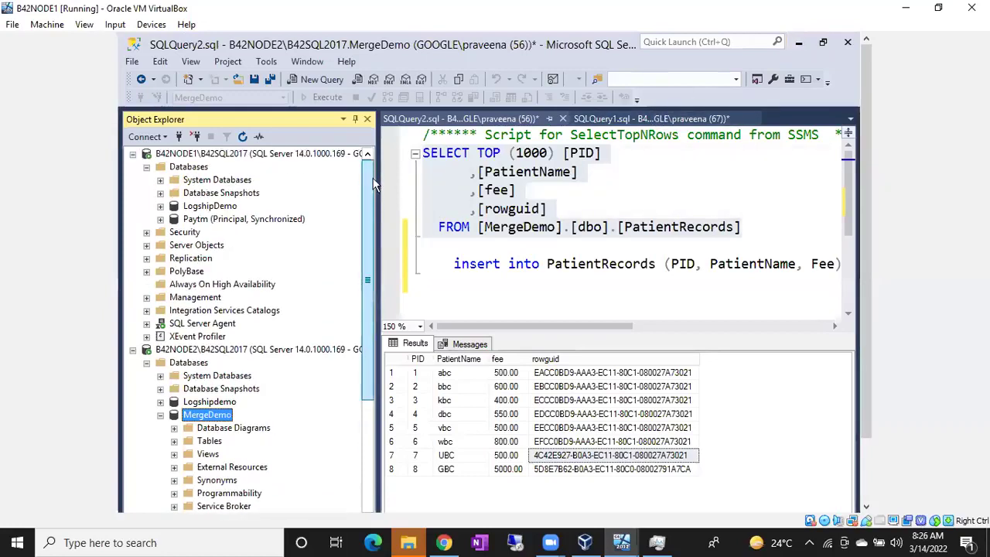
{"action": "left_click", "coordinate": [207, 220]}
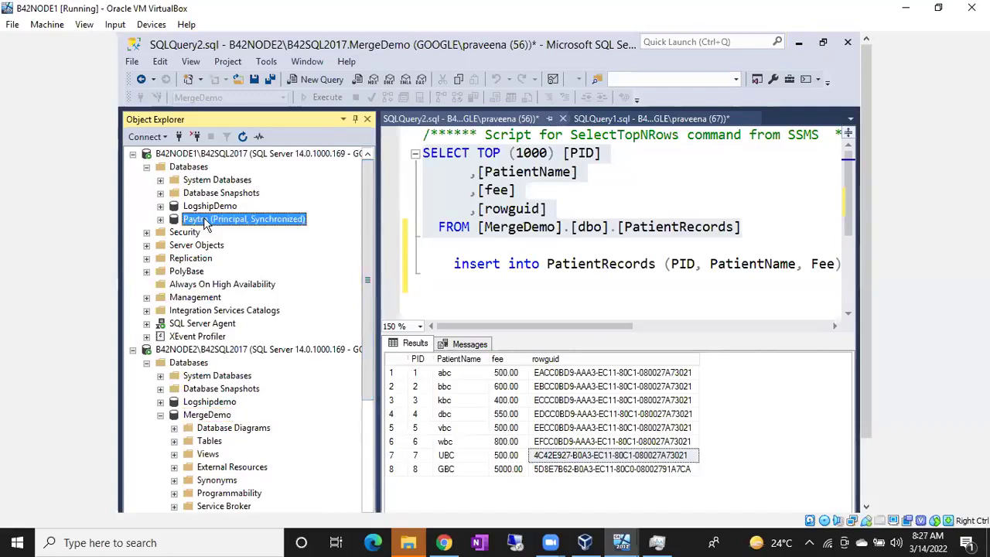
{"action": "right_click", "coordinate": [206, 220]}
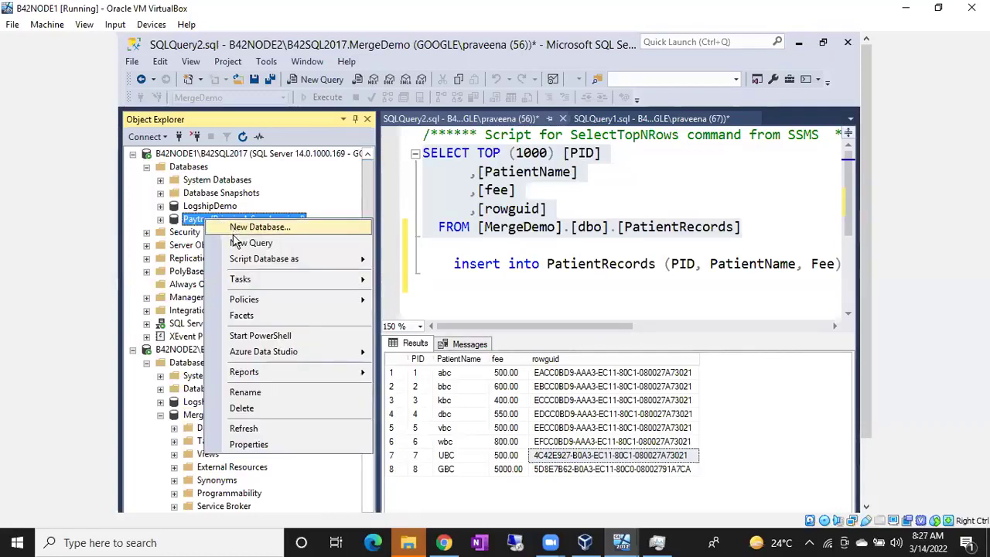
{"action": "left_click", "coordinate": [237, 245]}
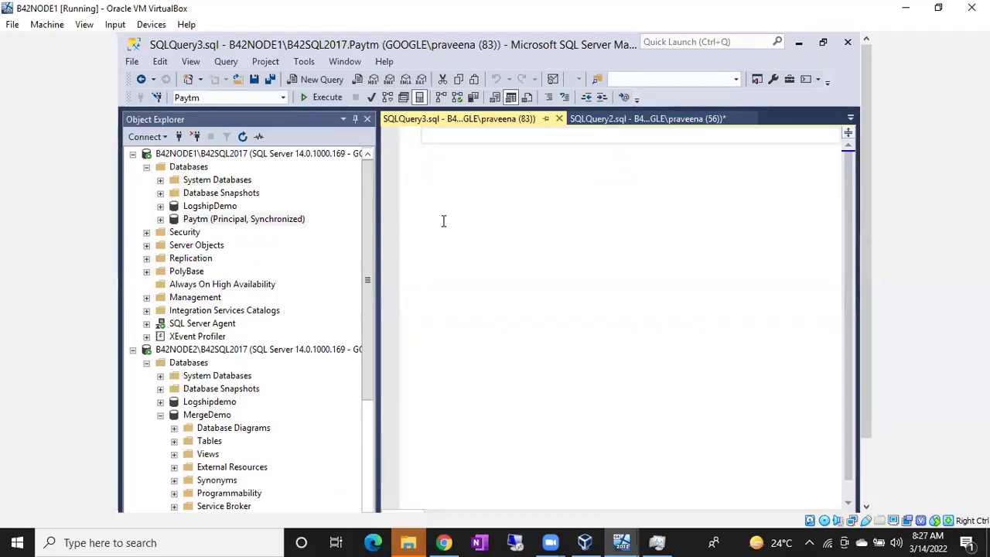
Create the table NewsChannels in Paytm with columns CID Int, CName varchar(100) and Viwership int, running the statement
{"action": "type", "text": "Create Table"}
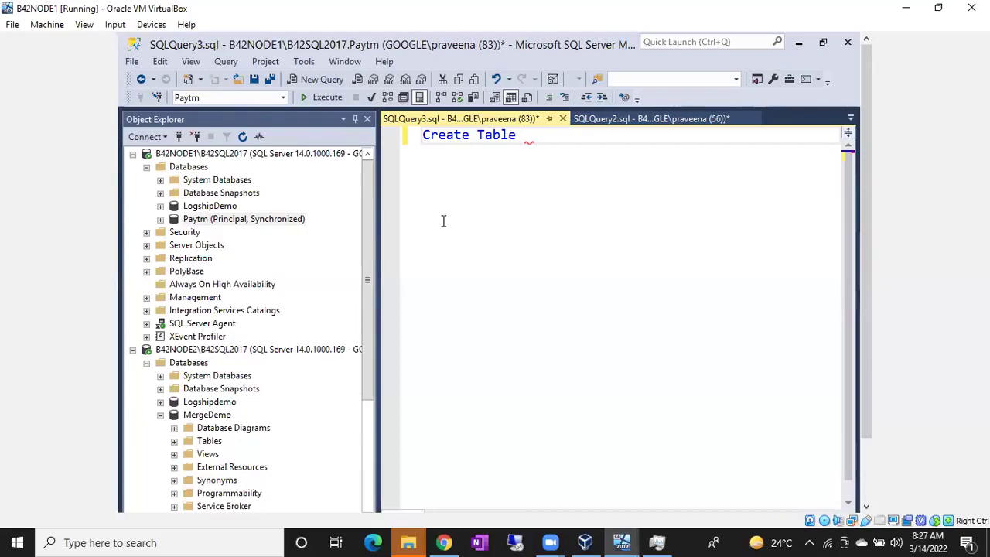
{"action": "type", "text": "NewsChan"}
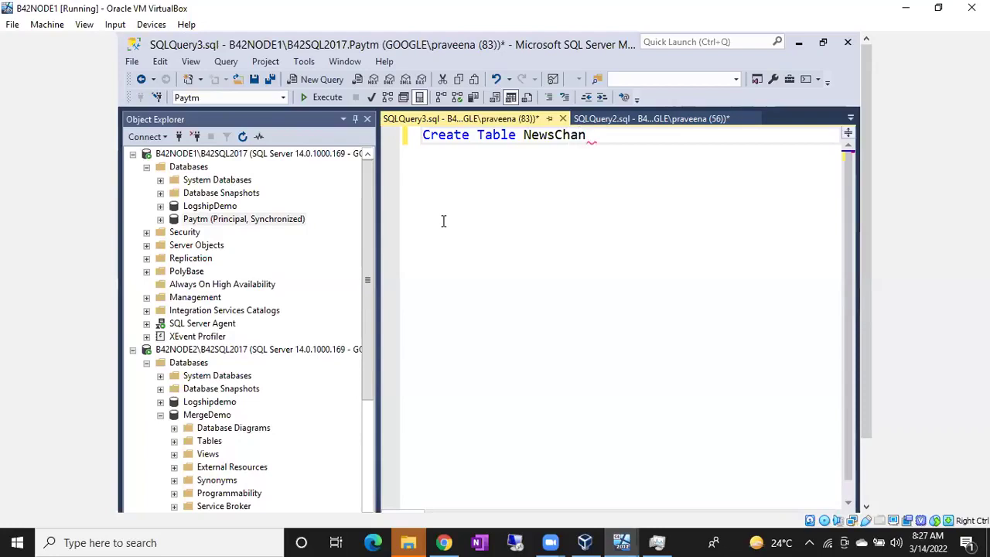
{"action": "type", "text": "nels(CID"}
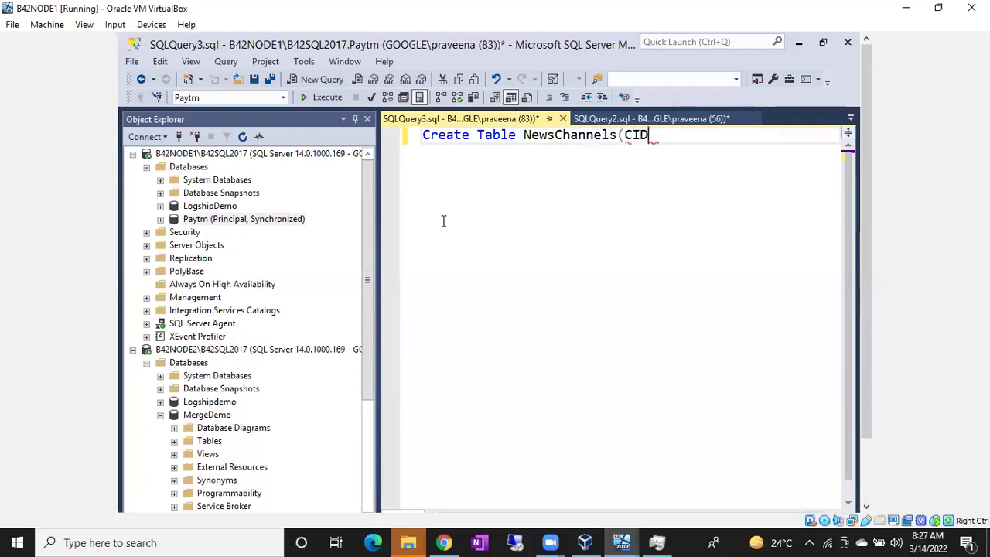
{"action": "type", "text": " Int, CName va"}
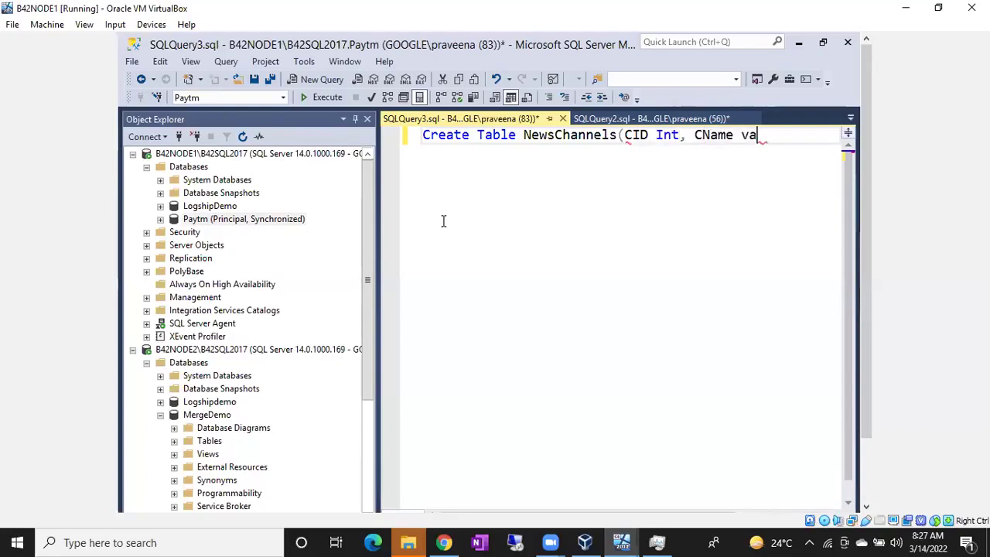
{"action": "type", "text": "rchar(100"}
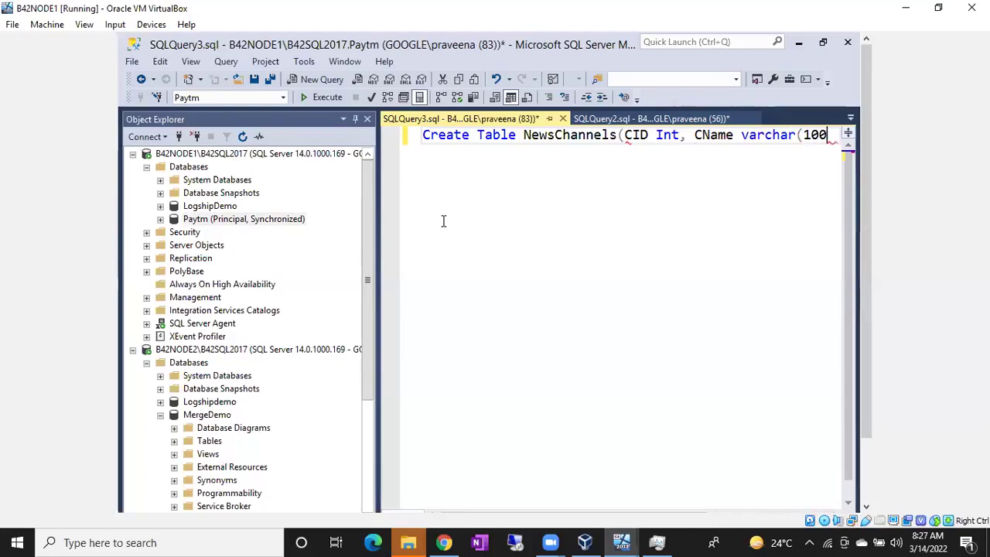
{"action": "type", "text": "), V"}
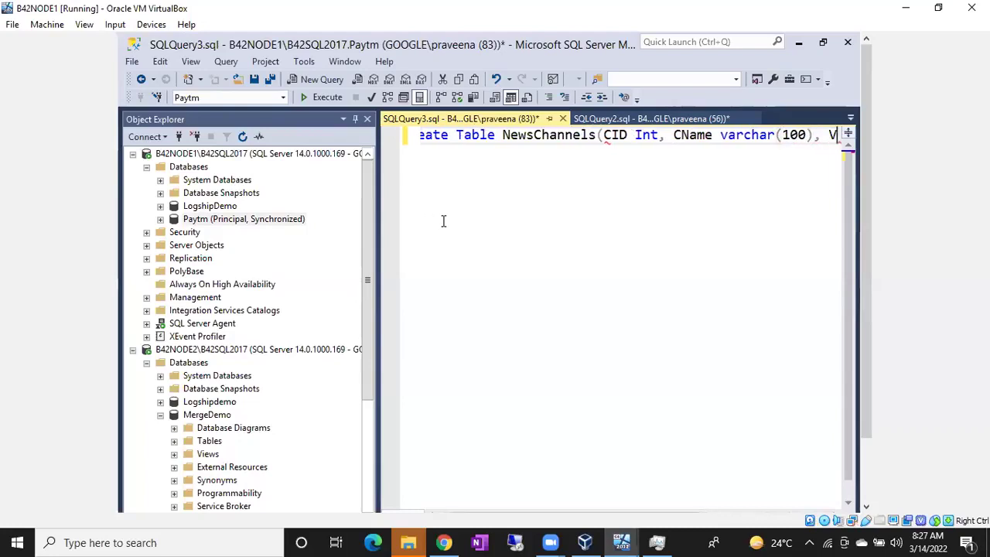
{"action": "type", "text": "iwership "}
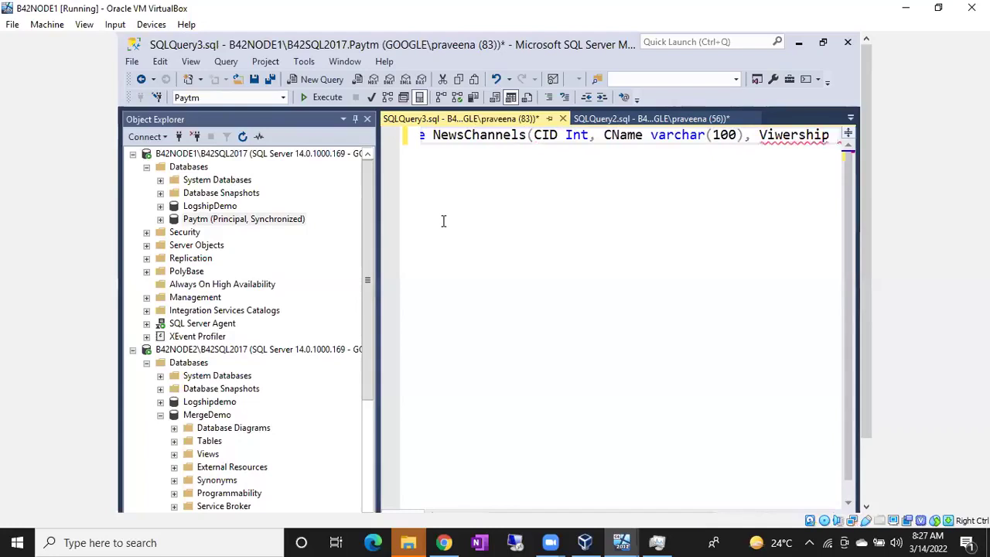
{"action": "type", "text": "int"}
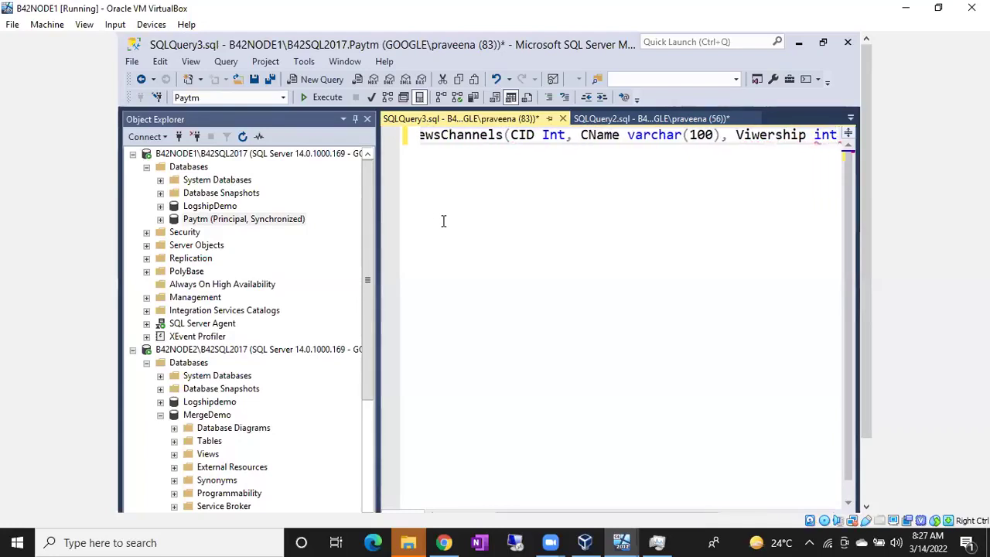
{"action": "type", "text": ")"}
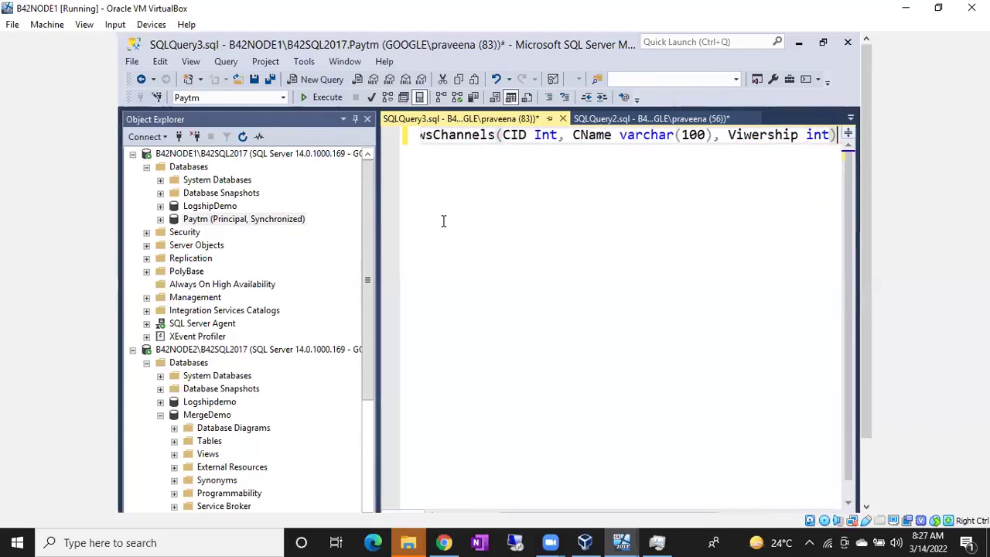
{"action": "key", "text": "Return"}
{"action": "key", "text": "ctrl+a"}
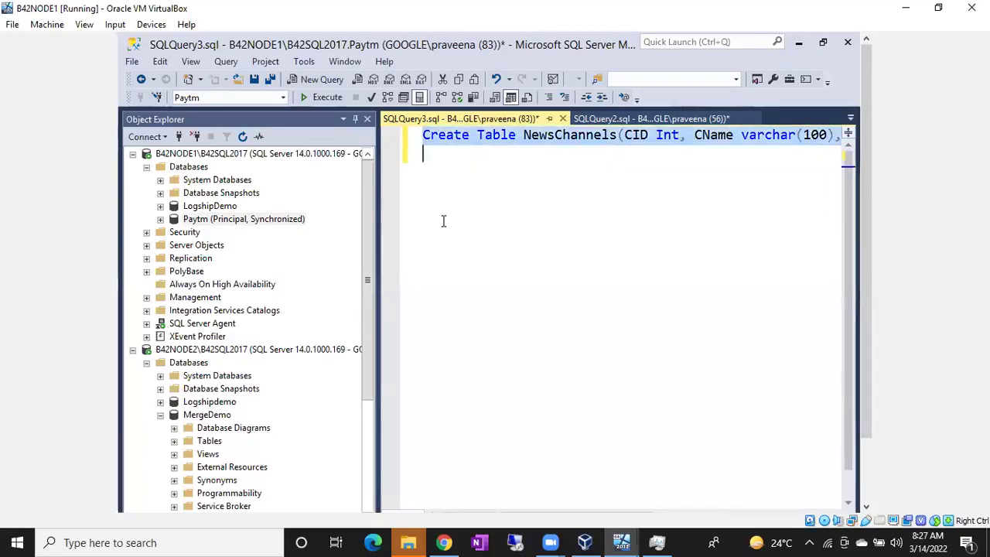
{"action": "key", "text": "F5"}
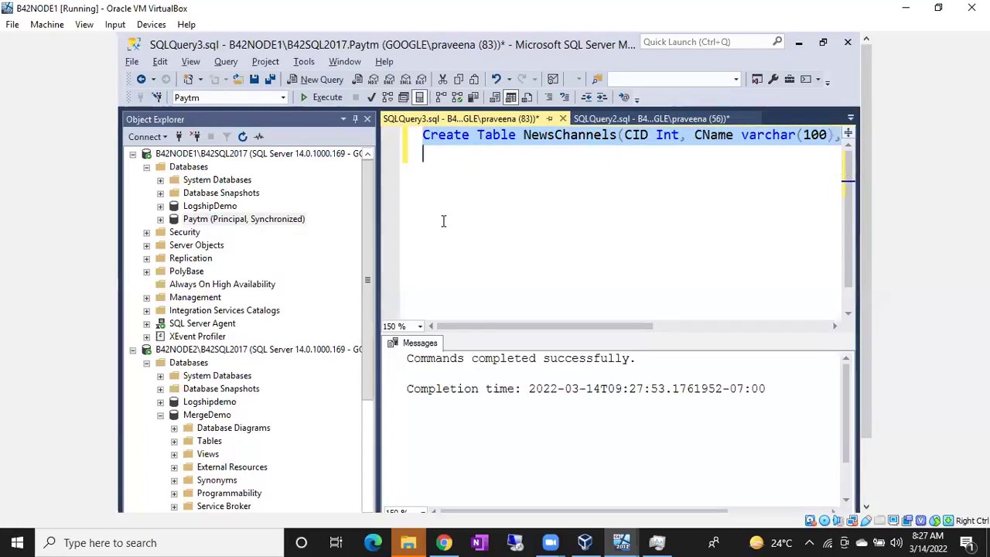
Write an insert statement for NewsChannels with the values 1, 'ETV' and 20000000 below the create statement
{"action": "left_click", "coordinate": [627, 184]}
{"action": "key", "text": "Return"}
{"action": "type", "text": "in"}
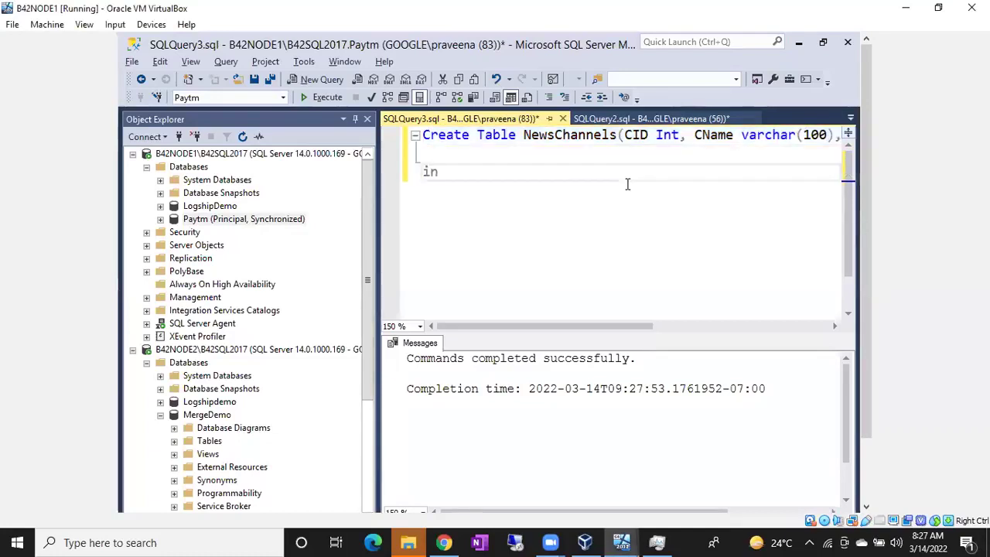
{"action": "type", "text": "sert itno"}
{"action": "key", "text": "BackSpace"}
{"action": "key", "text": "BackSpace"}
{"action": "key", "text": "BackSpace"}
{"action": "key", "text": "BackSpace"}
{"action": "type", "text": "nto ne"}
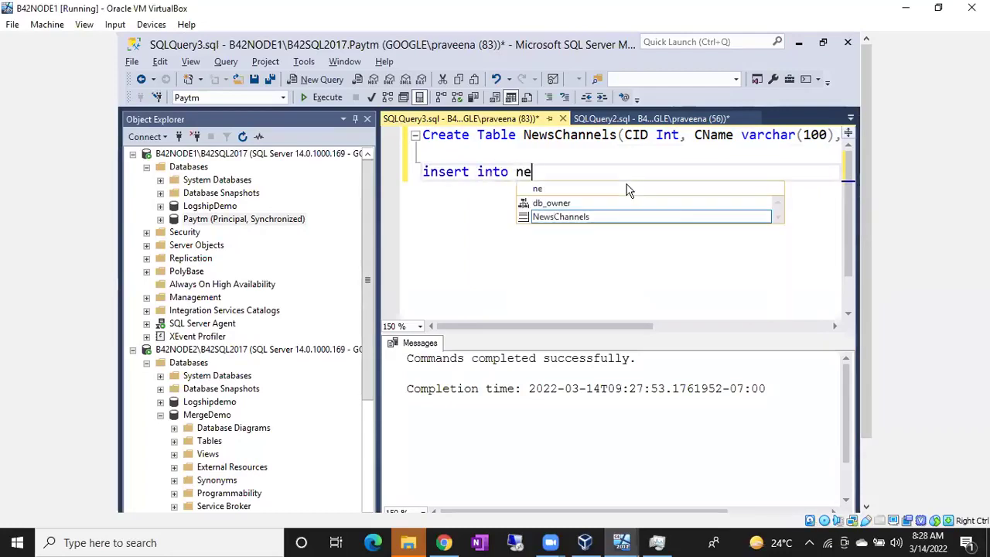
{"action": "type", "text": "w values"}
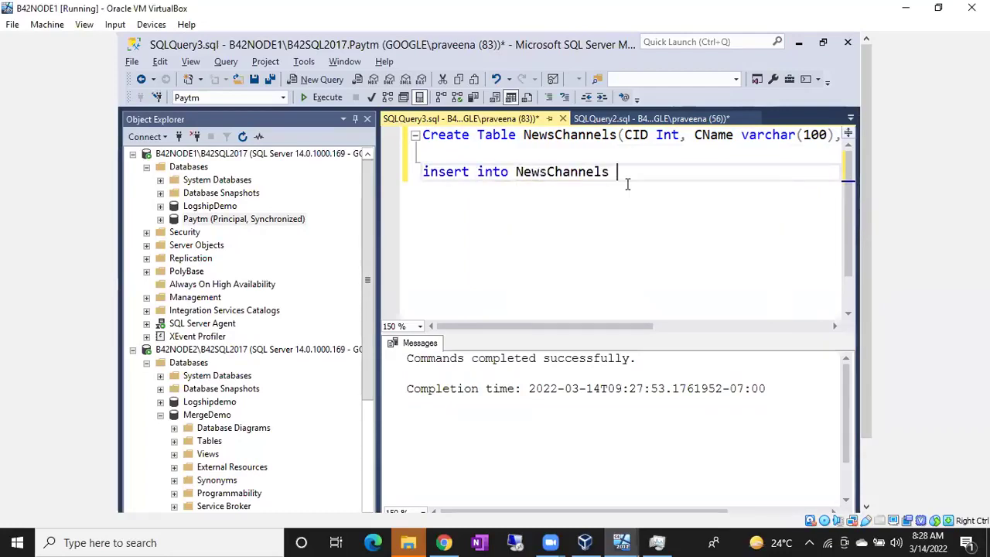
{"action": "type", "text": "(1, 'E"}
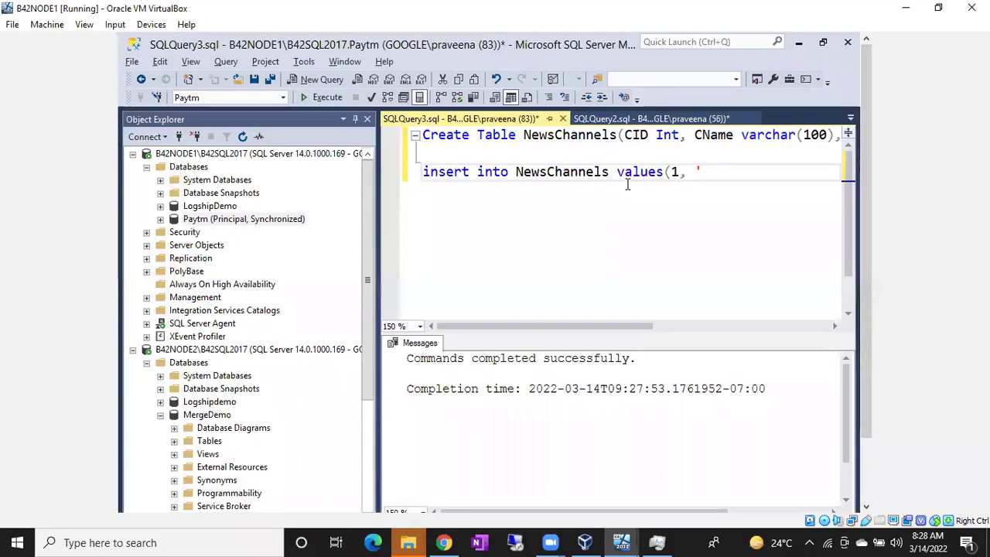
{"action": "type", "text": "TV"}
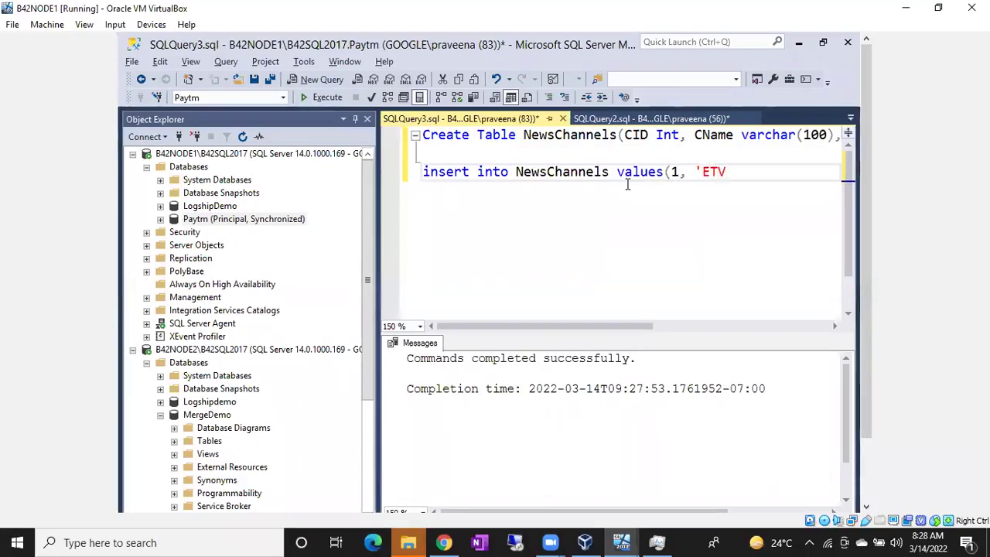
{"action": "type", "text": "', "}
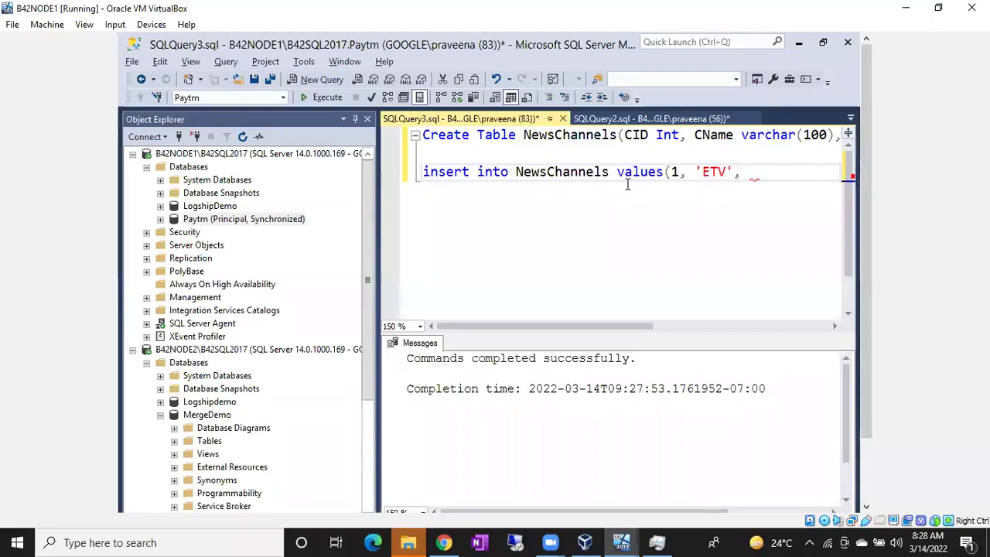
{"action": "type", "text": "200"}
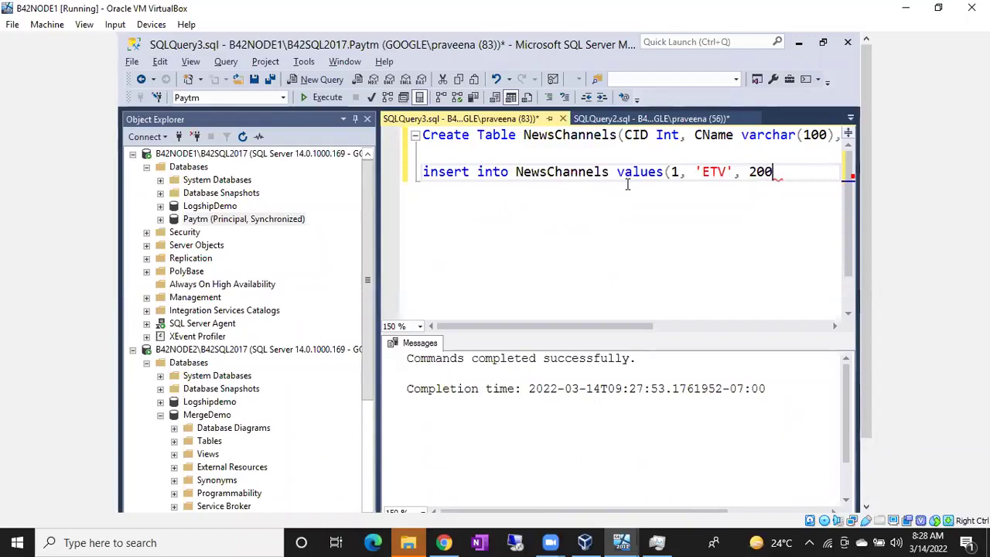
{"action": "type", "text": "00000)"}
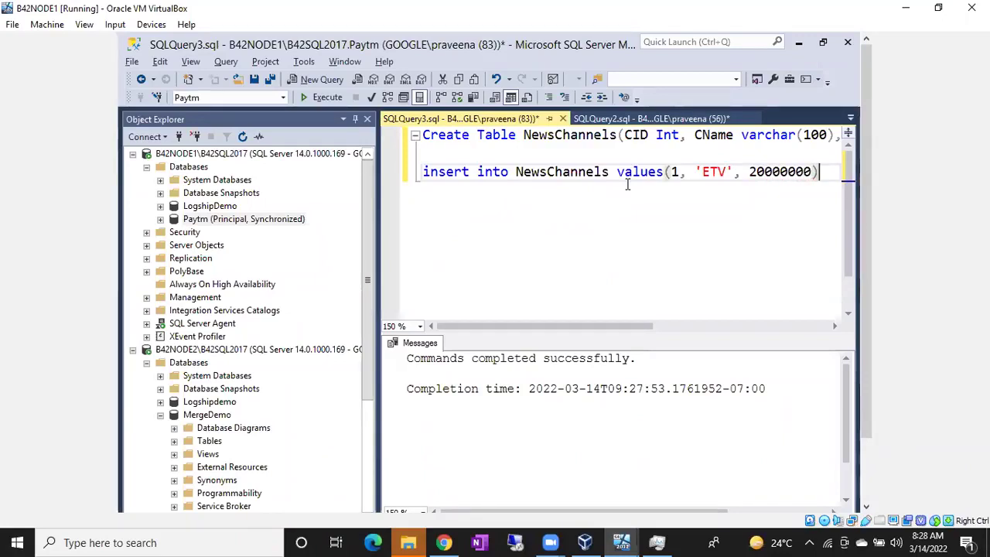
{"action": "key", "text": "Return"}
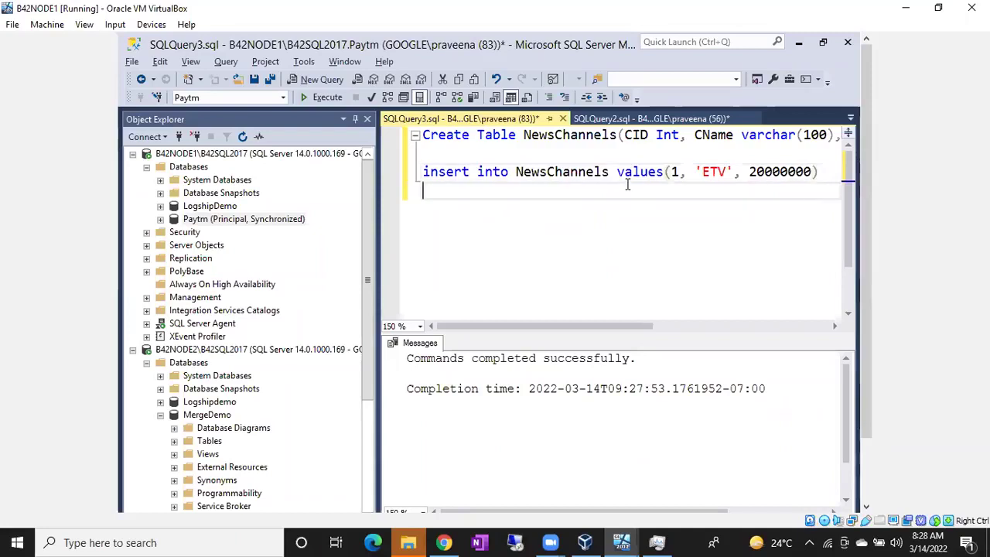
Duplicate the NewsChannels insert statement so that the query holds four copies of it
{"action": "key", "text": "Up"}
{"action": "key", "text": "shift+Down"}
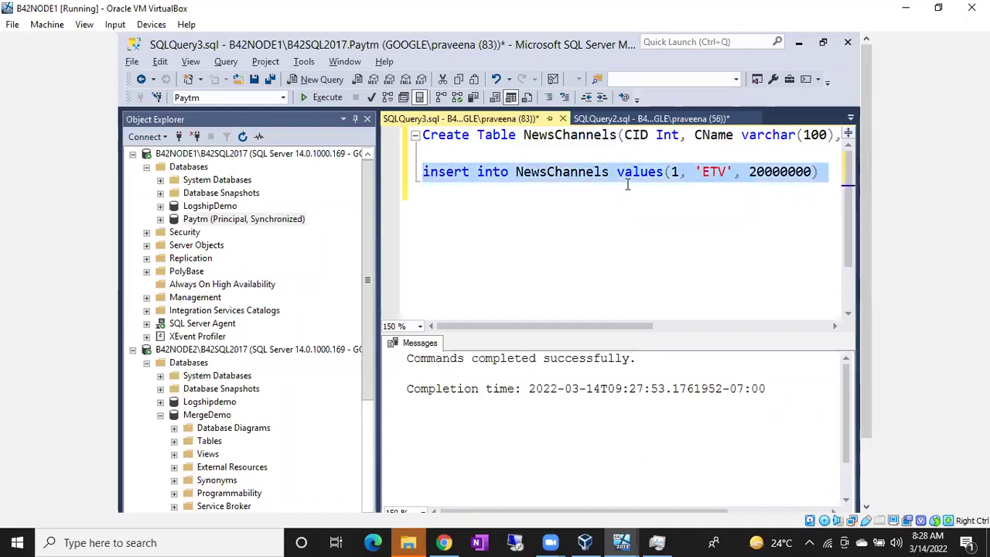
{"action": "key", "text": "ctrl+c"}
{"action": "key", "text": "ctrl+v"}
{"action": "key", "text": "ctrl+v"}
{"action": "key", "text": "ctrl+v"}
{"action": "key", "text": "ctrl+v"}
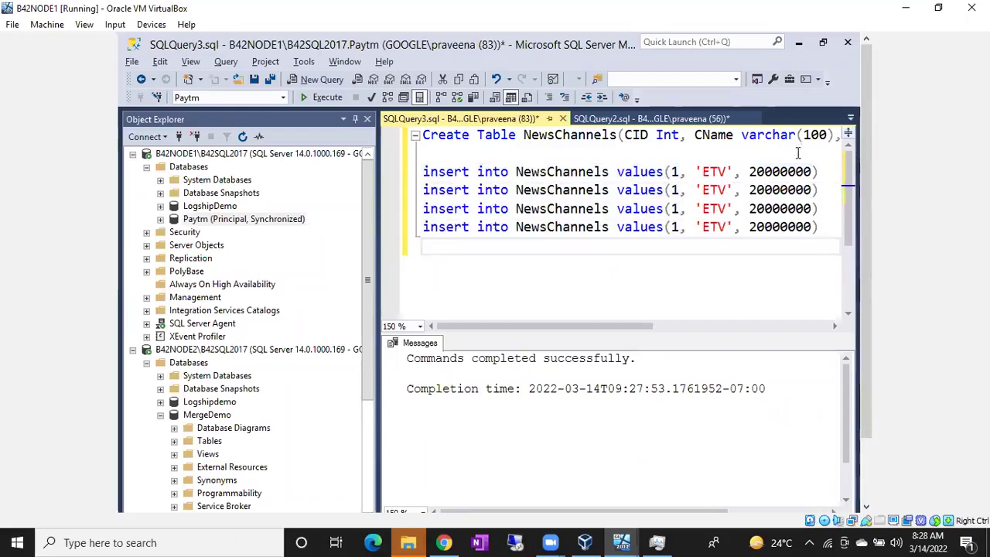
Set the CID values in the second, third and fourth insert statements to 2, 3 and 4
{"action": "left_click", "coordinate": [677, 189]}
{"action": "key", "text": "BackSpace"}
{"action": "type", "text": "2"}
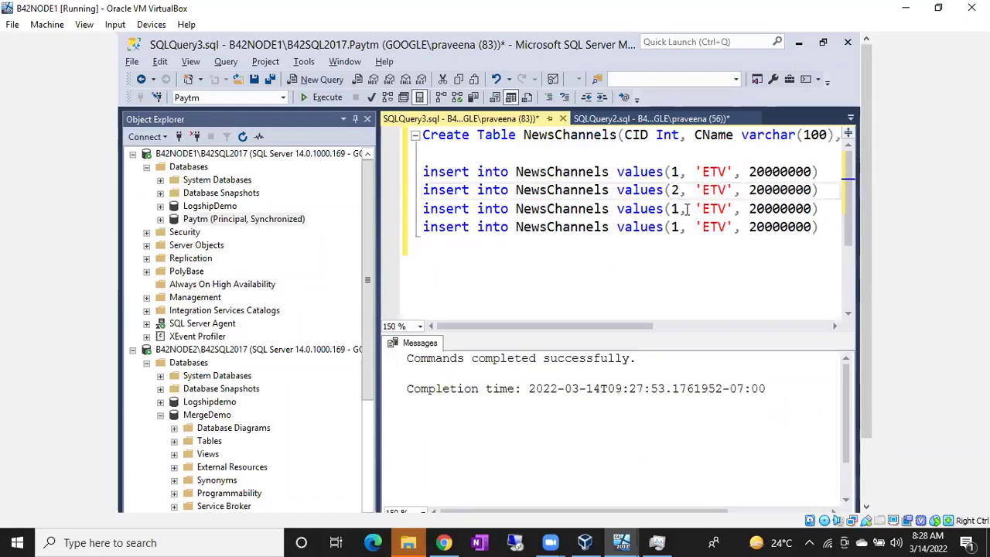
{"action": "left_click", "coordinate": [680, 209]}
{"action": "key", "text": "BackSpace"}
{"action": "type", "text": "3"}
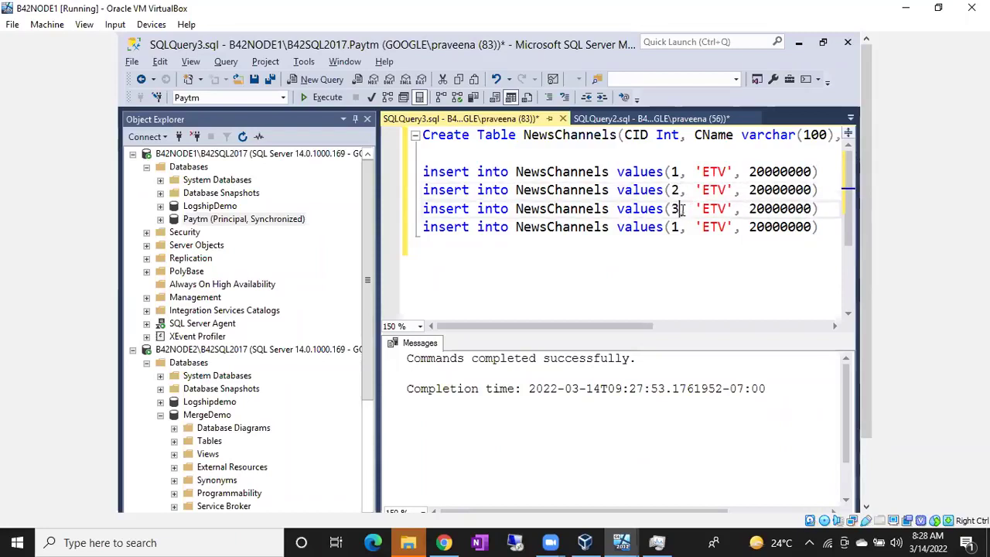
{"action": "left_click", "coordinate": [678, 226]}
{"action": "key", "text": "BackSpace"}
{"action": "type", "text": "4"}
Set the channel names in the four insert statements to TV9, TV5, NTV and ABN, in that order
{"action": "double_click", "coordinate": [713, 191]}
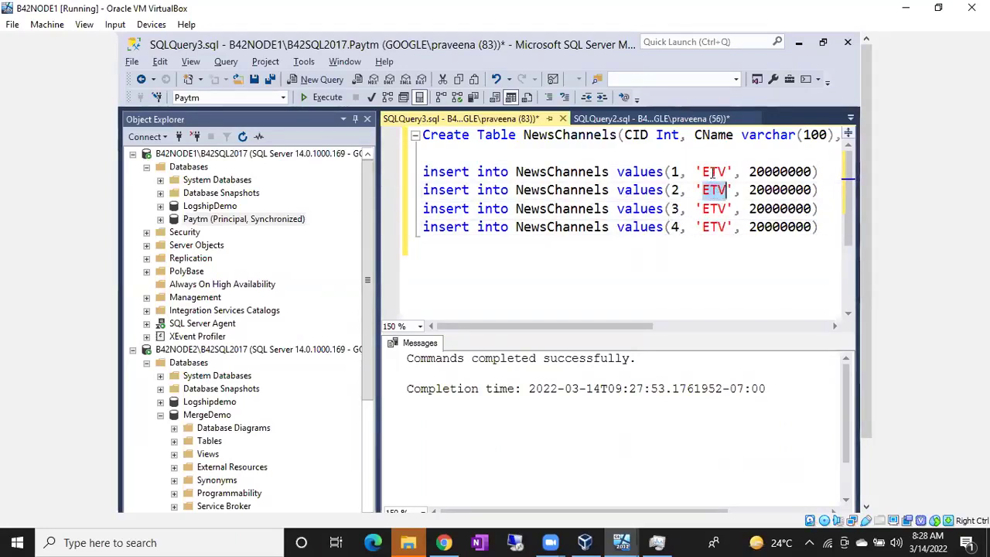
{"action": "double_click", "coordinate": [713, 172]}
{"action": "type", "text": "TV9"}
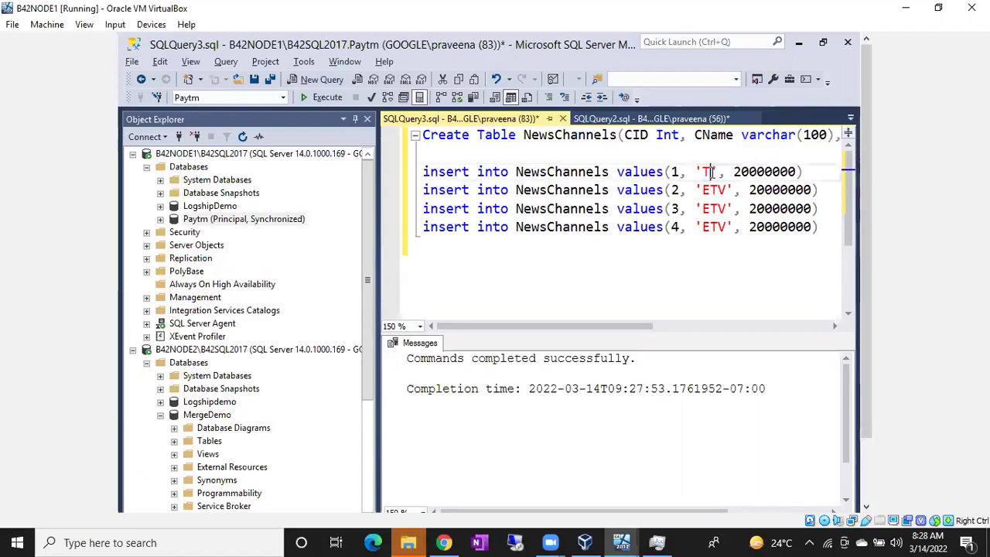
{"action": "double_click", "coordinate": [715, 191]}
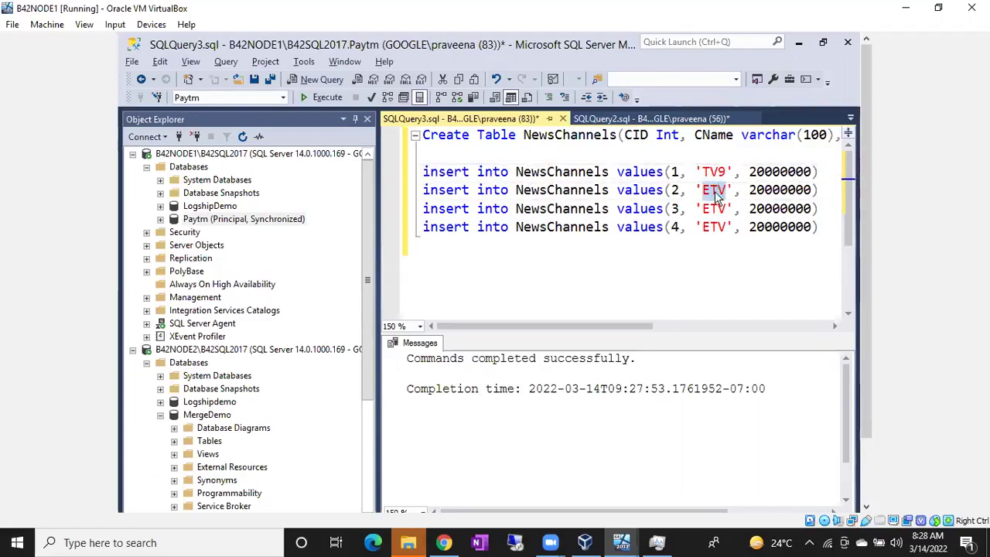
{"action": "type", "text": "T"}
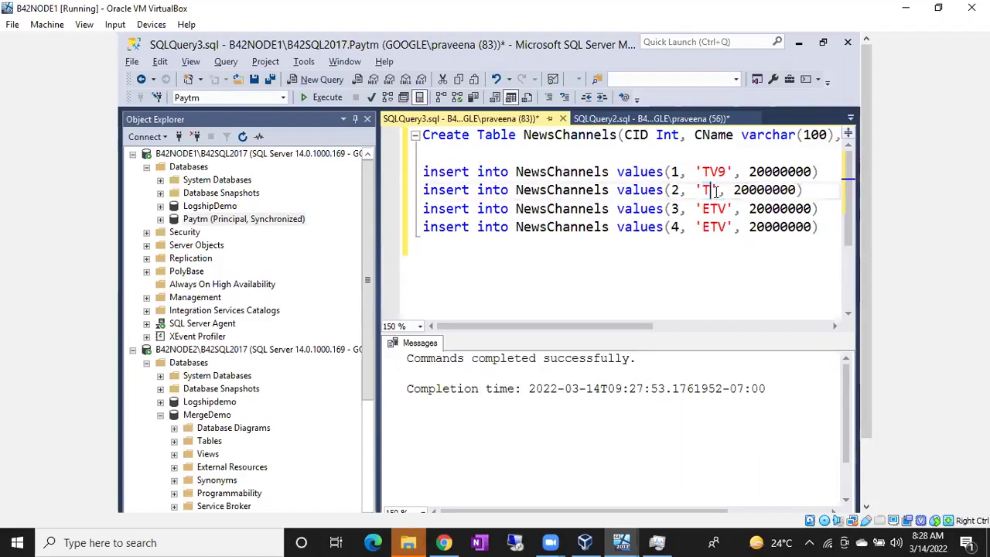
{"action": "type", "text": "V5"}
{"action": "left_click", "coordinate": [721, 221]}
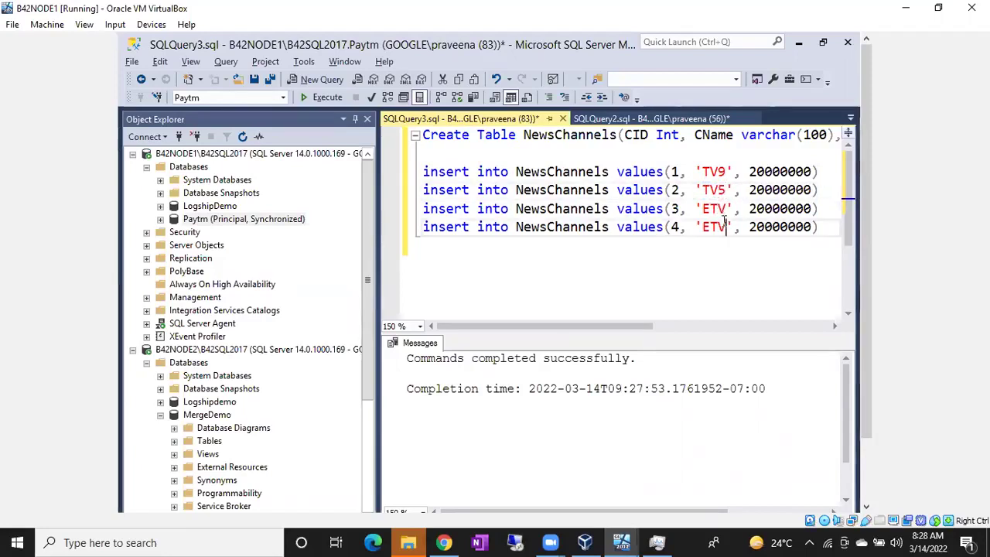
{"action": "double_click", "coordinate": [716, 212]}
{"action": "type", "text": "NTV"}
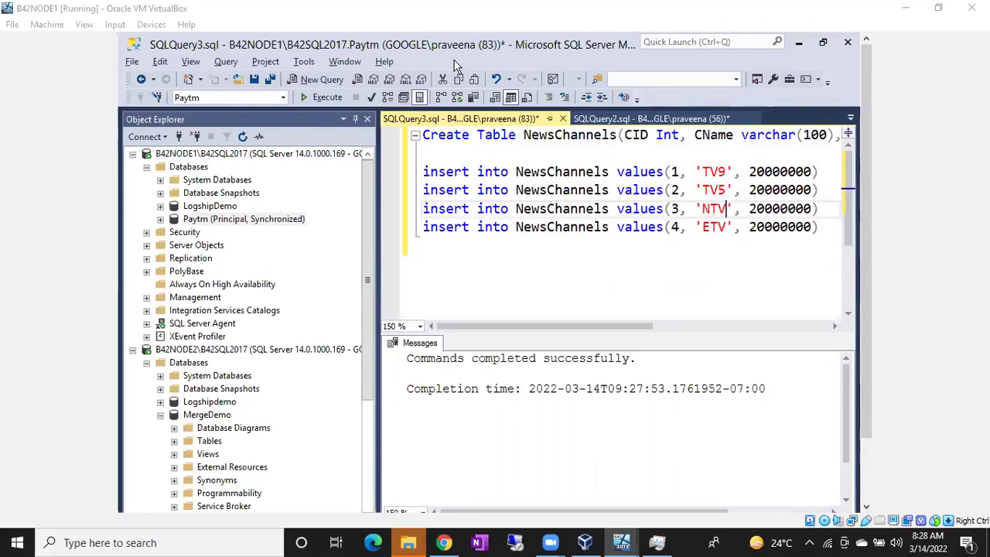
{"action": "double_click", "coordinate": [713, 230]}
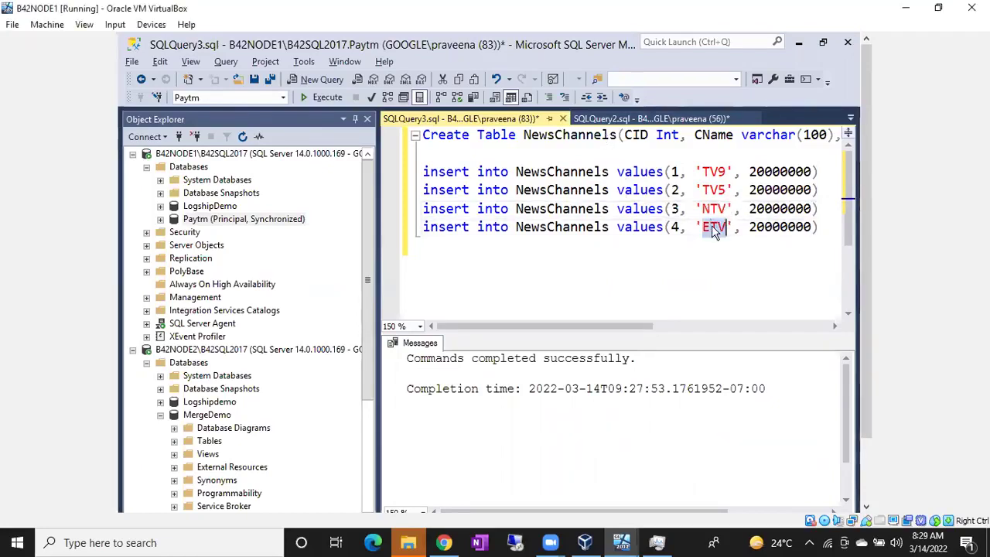
{"action": "type", "text": "ABN"}
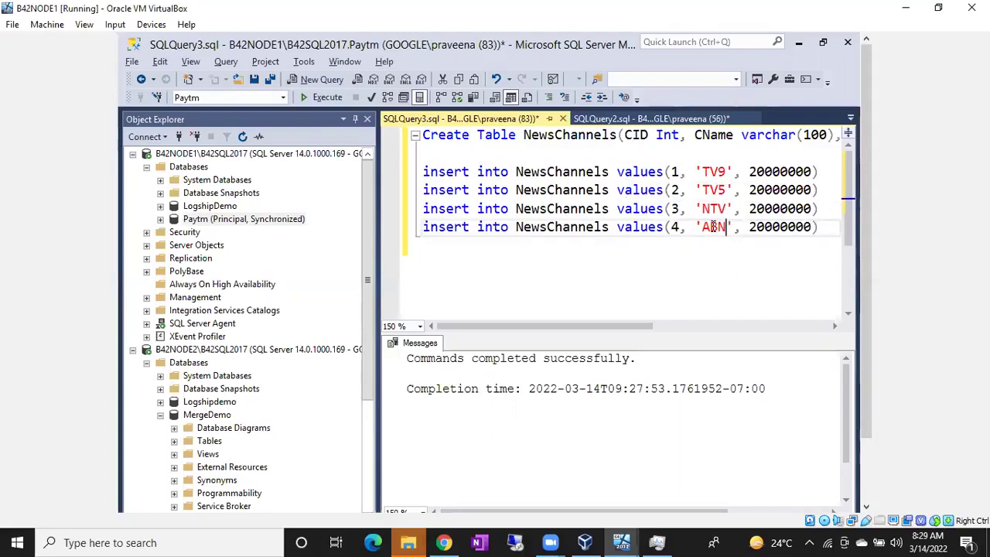
Run only the four insert statements to add the rows to NewsChannels
{"action": "left_click", "coordinate": [423, 174]}
{"action": "key", "text": "shift+Down"}
{"action": "key", "text": "shift+Down"}
{"action": "key", "text": "shift+Down"}
{"action": "key", "text": "shift+Down"}
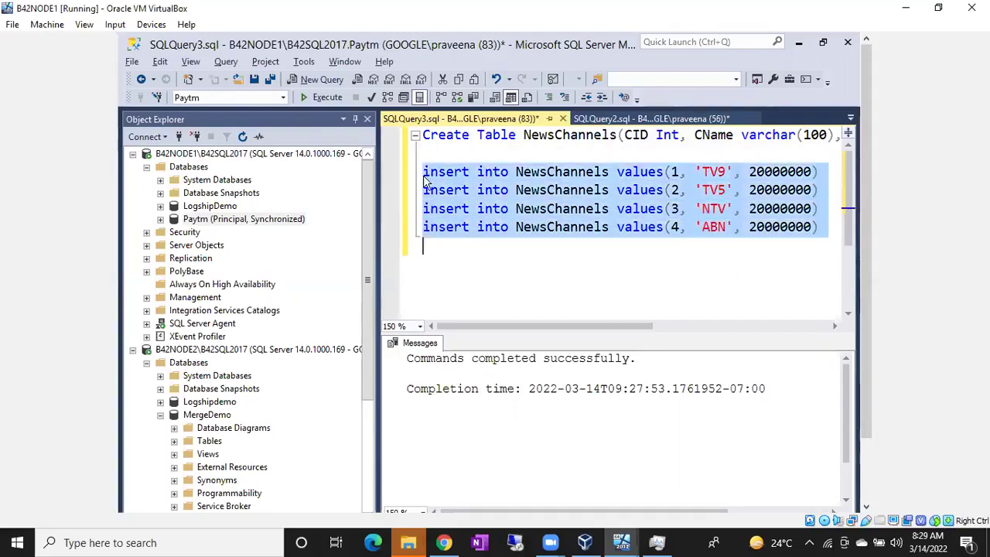
{"action": "key", "text": "F5"}
Add the query "select *from NewsChannels" below the inserts and run it on its own to list the table's rows
{"action": "key", "text": "Down"}
{"action": "key", "text": "Return"}
{"action": "type", "text": "sele"}
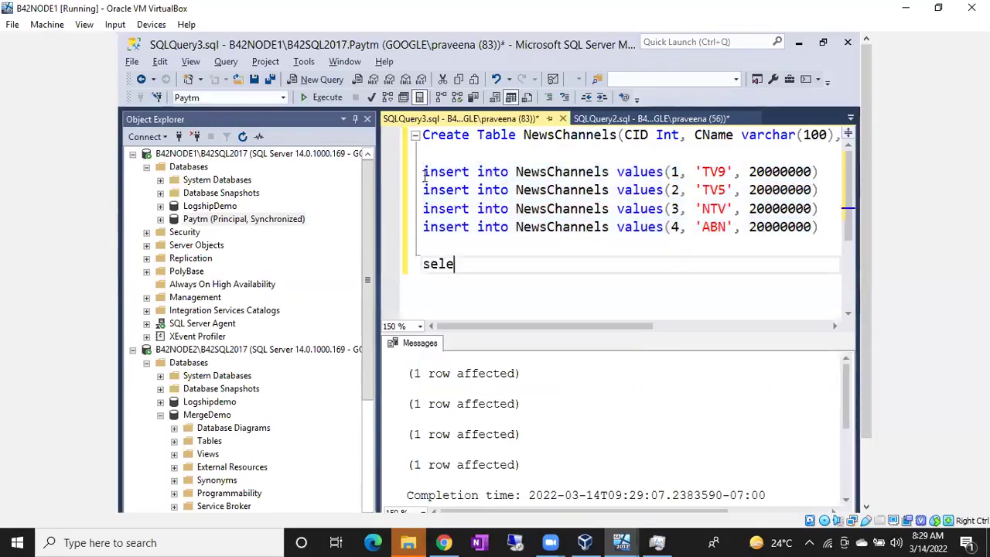
{"action": "type", "text": "ct *from"}
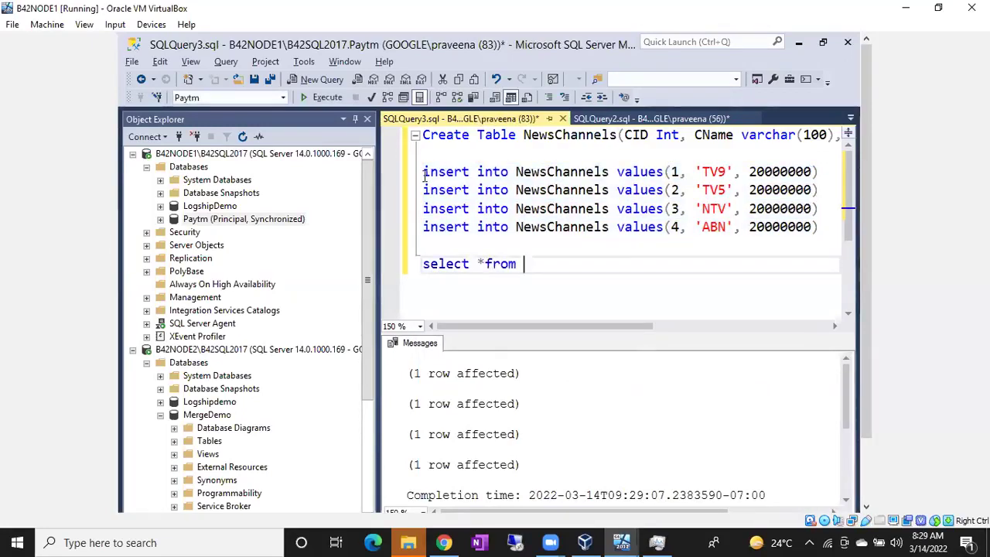
{"action": "type", "text": " NewsChannels"}
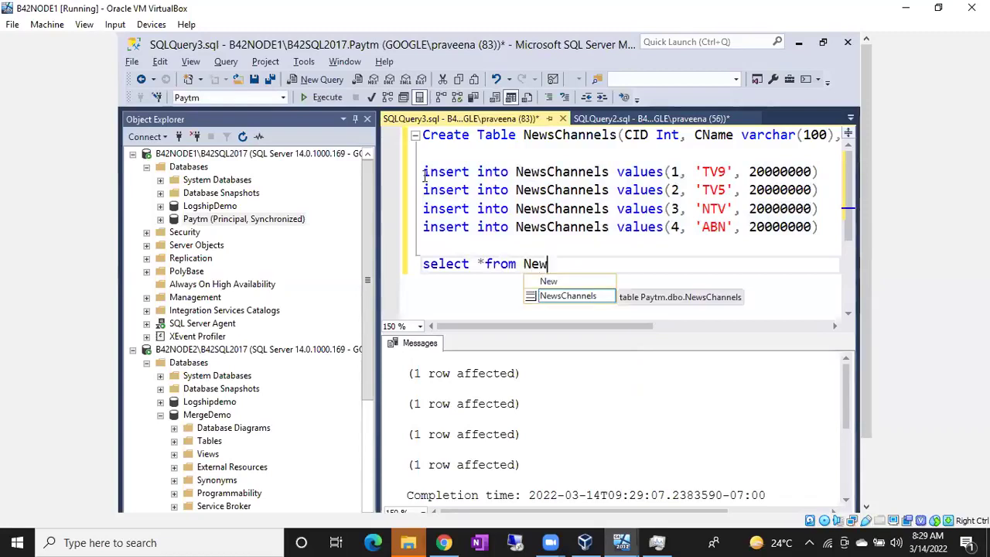
{"action": "left_click", "coordinate": [410, 269]}
{"action": "key", "text": "F5"}
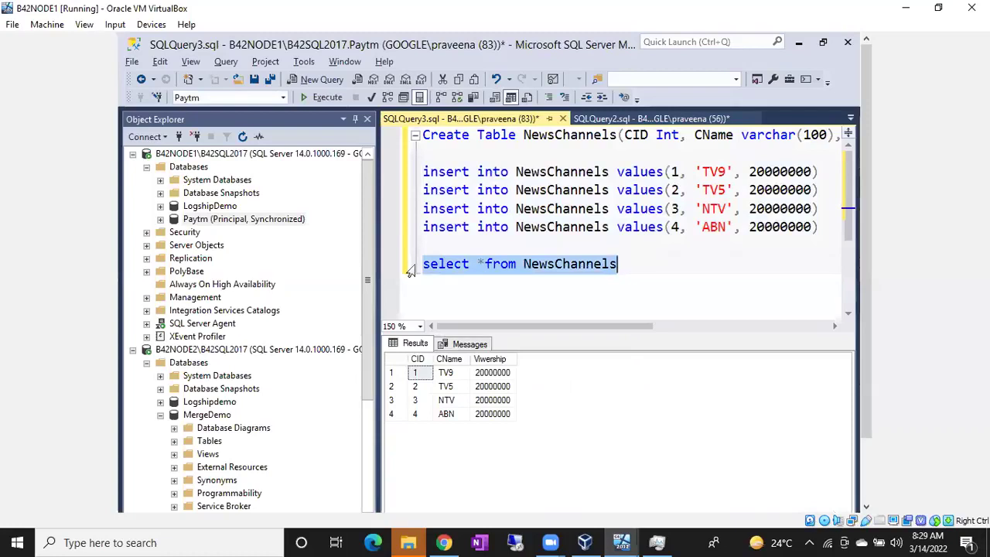
{"action": "left_click", "coordinate": [610, 268]}
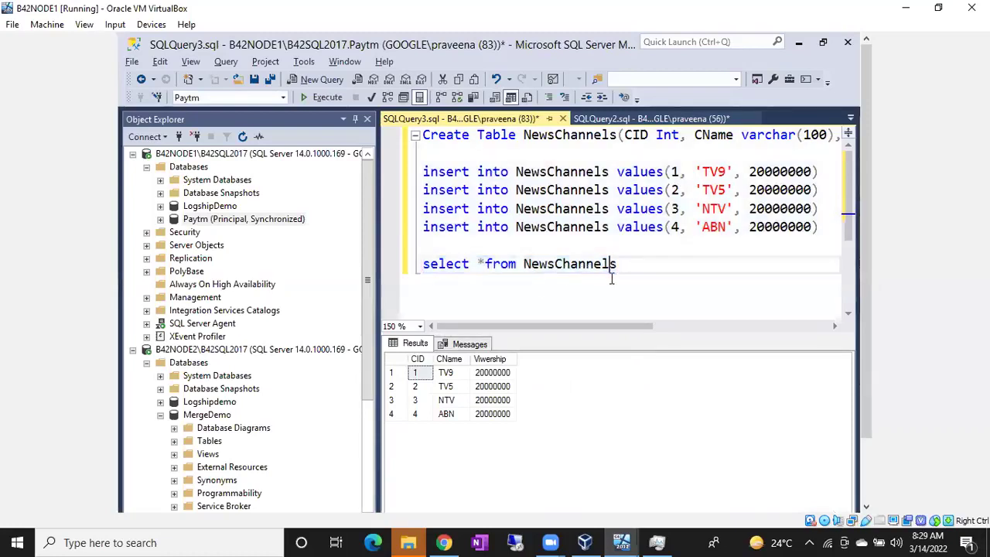
{"action": "key", "text": "Return"}
{"action": "key", "text": "Return"}
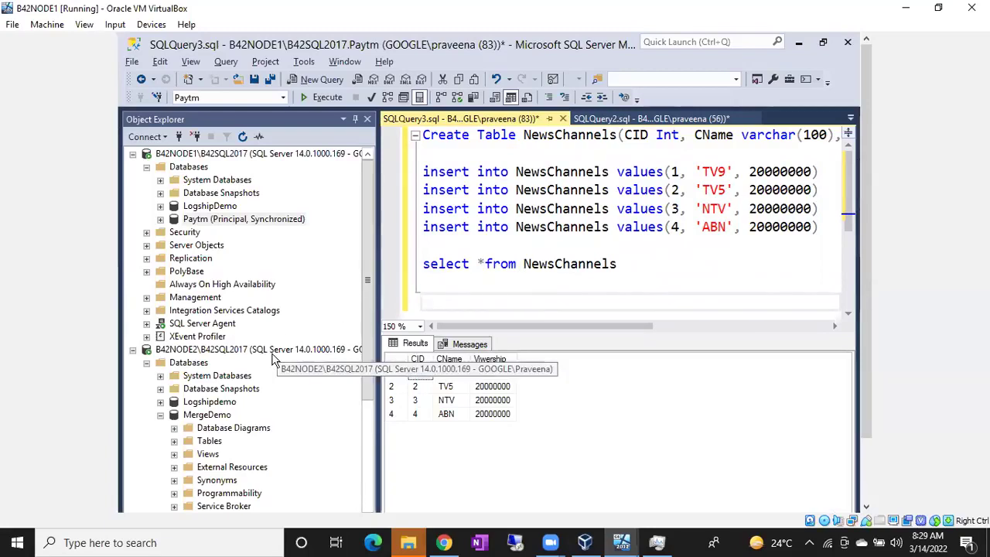
Collapse MergeDemo on B42NODE2 and open the properties of the Snapshot_Pub_Paytm local publication on B42NODE1
{"action": "left_click", "coordinate": [160, 415]}
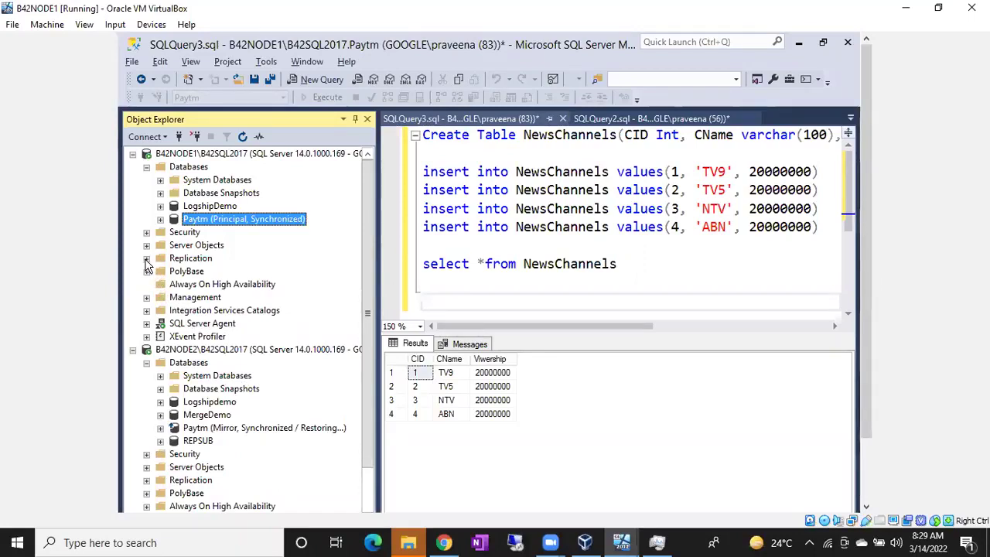
{"action": "left_click", "coordinate": [147, 260]}
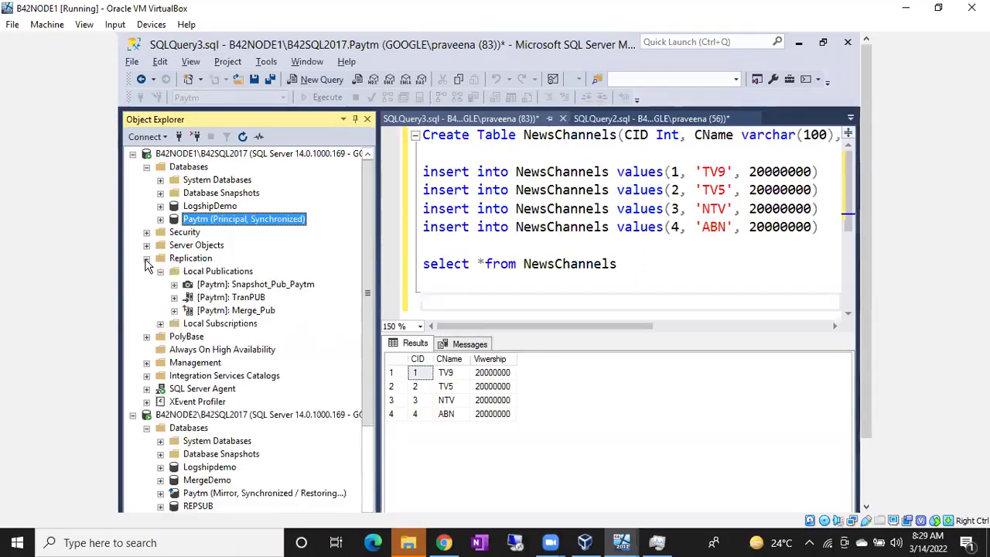
{"action": "right_click", "coordinate": [234, 285]}
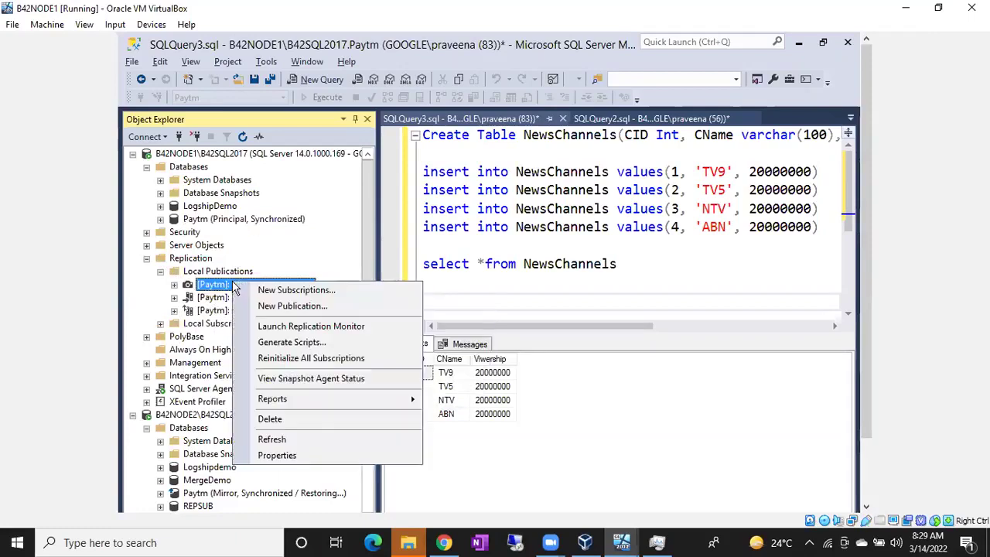
{"action": "left_click", "coordinate": [282, 456]}
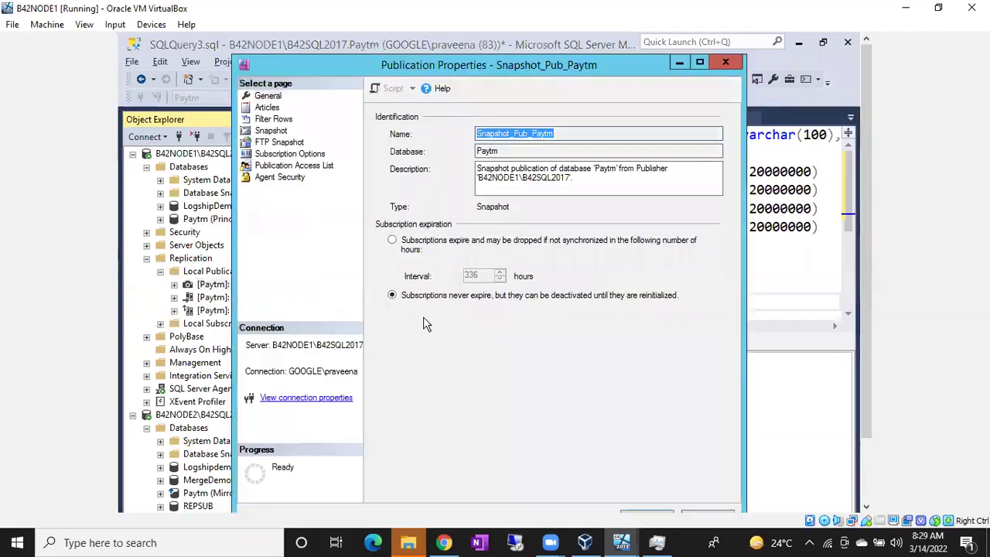
Examine which tables Snapshot_Pub_Paytm publishes as articles, including the PaytmTrans entry
{"action": "left_click", "coordinate": [263, 108]}
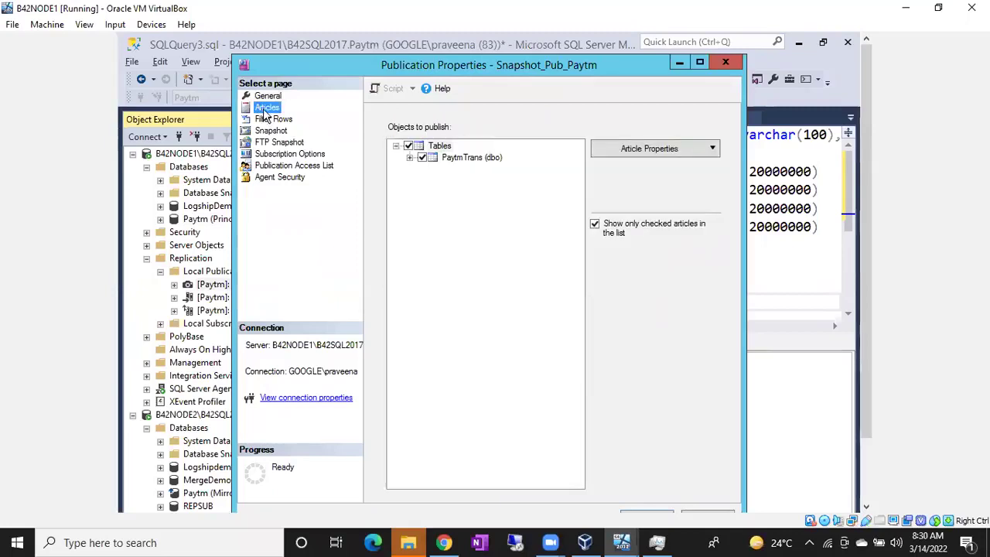
{"action": "left_click_drag", "start_coordinate": [516, 75], "coordinate": [495, 54]}
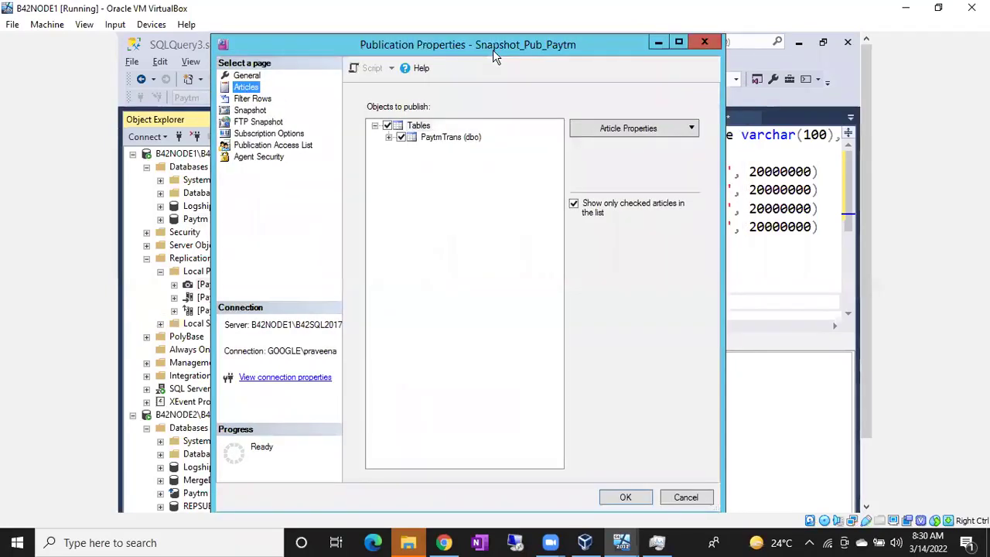
{"action": "left_click", "coordinate": [388, 136]}
{"action": "left_click", "coordinate": [388, 137]}
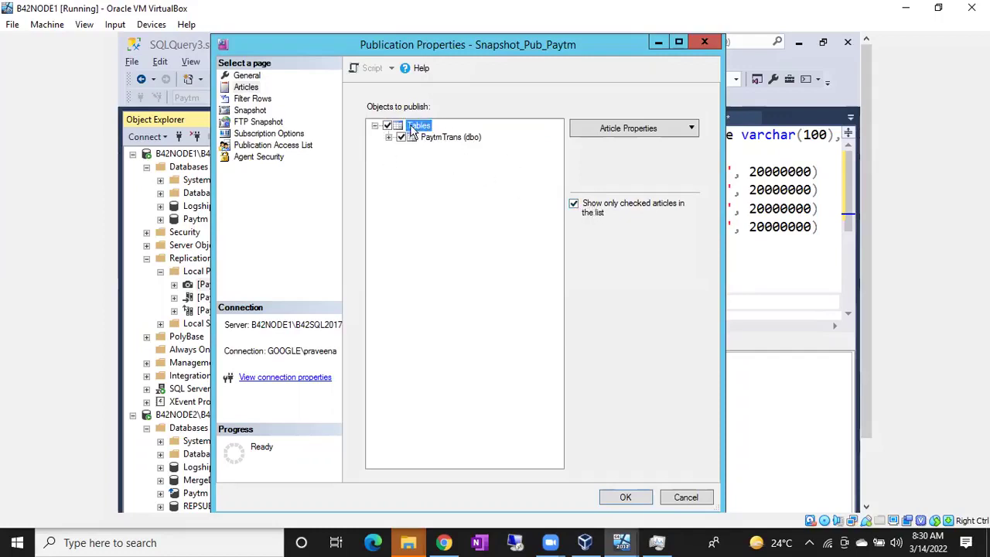
Show all available tables, add NewsChannels (dbo) to the published articles of Snapshot_Pub_Paytm and save the publication properties
{"action": "left_click", "coordinate": [574, 204]}
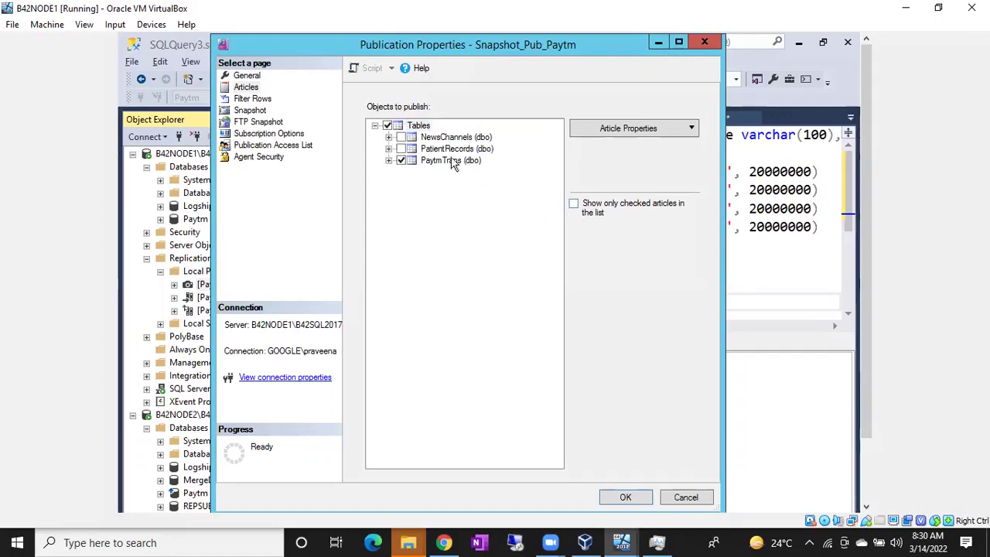
{"action": "left_click", "coordinate": [403, 140]}
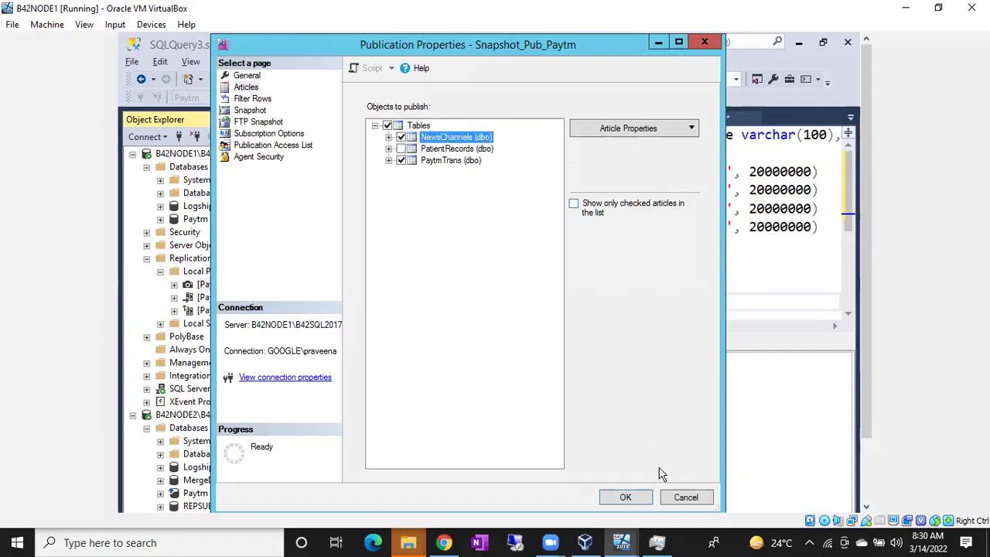
{"action": "left_click", "coordinate": [641, 496]}
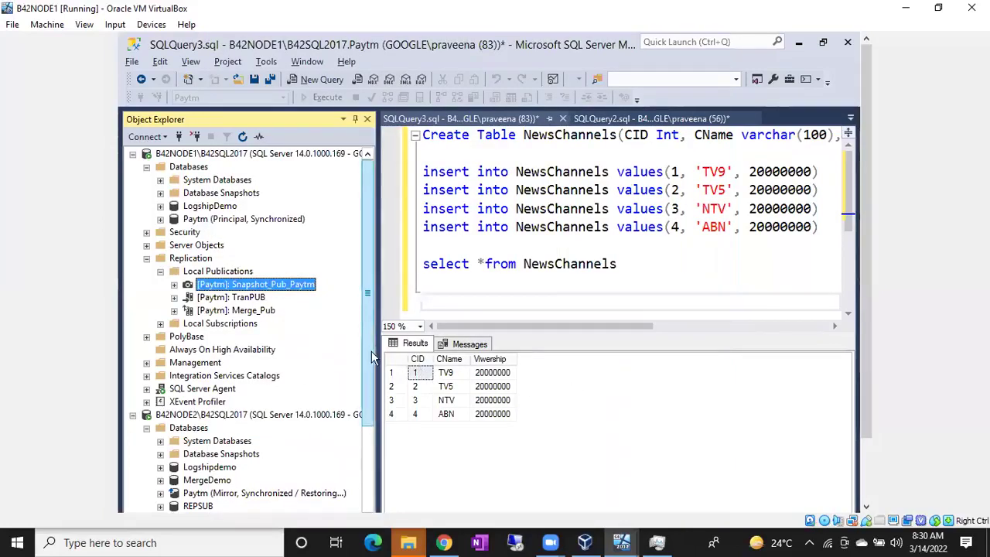
Examine the REPSUB database on B42NODE2 and expand Snapshot_Pub_Paytm on B42NODE1 to check its subscription
{"action": "scroll", "coordinate": [372, 357], "scroll_direction": "down", "scroll_amount": 3}
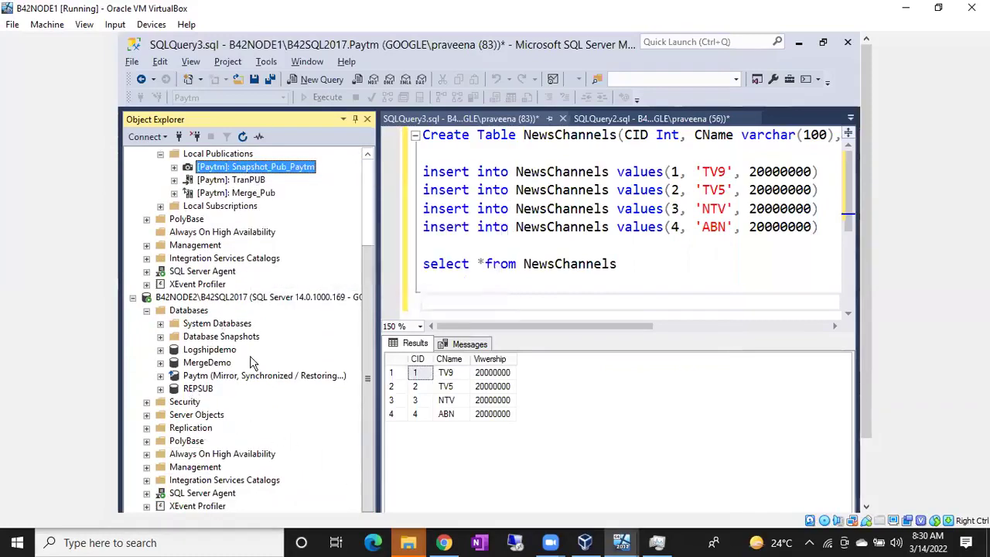
{"action": "left_click", "coordinate": [202, 391]}
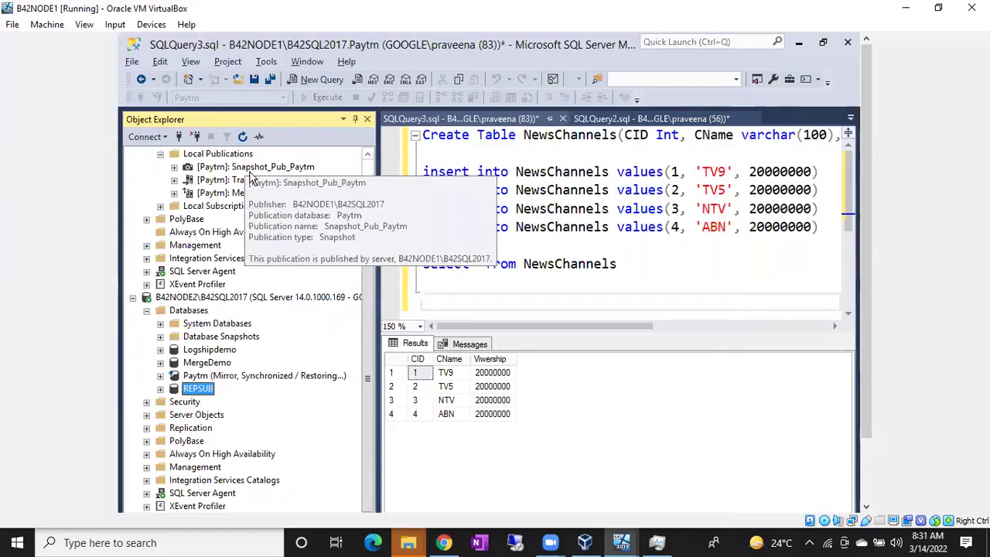
{"action": "scroll", "coordinate": [250, 178], "scroll_direction": "up", "scroll_amount": 1}
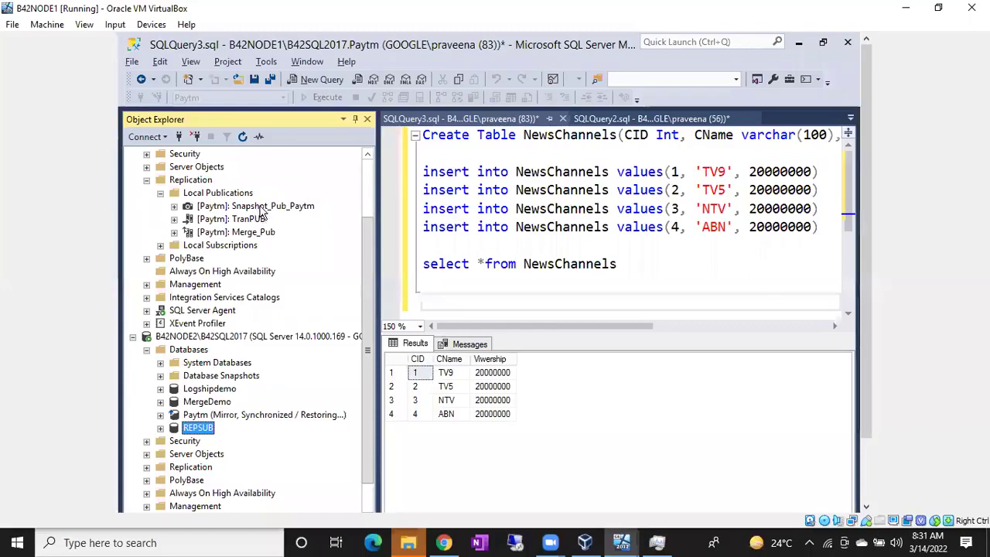
{"action": "mouse_move", "coordinate": [238, 213]}
{"action": "scroll", "coordinate": [256, 264], "scroll_direction": "down", "scroll_amount": 1}
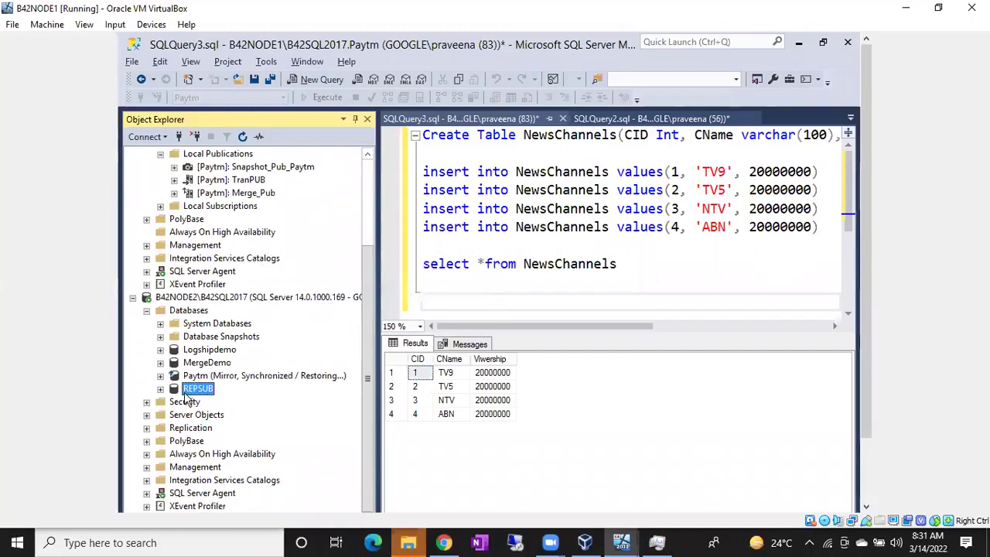
{"action": "left_click", "coordinate": [161, 390]}
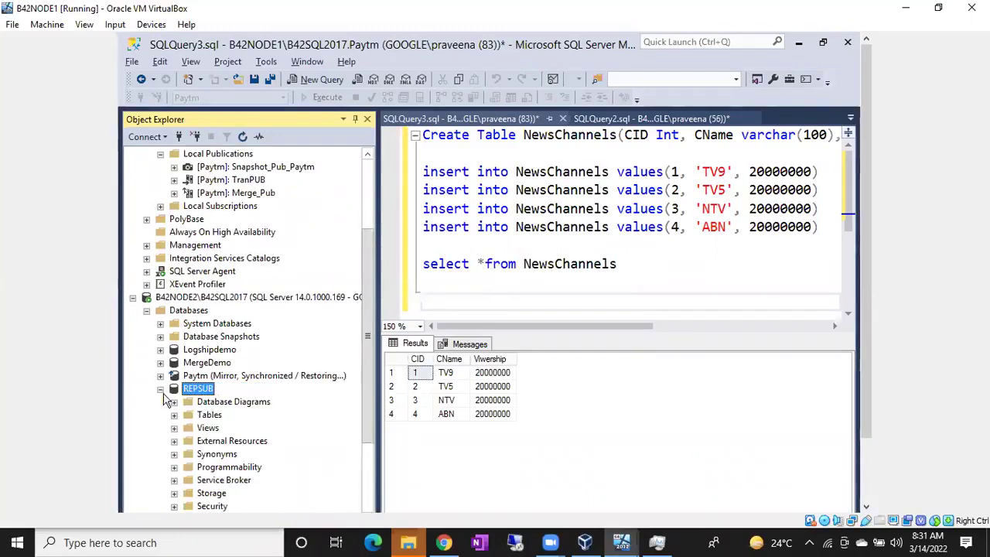
{"action": "left_click", "coordinate": [161, 389]}
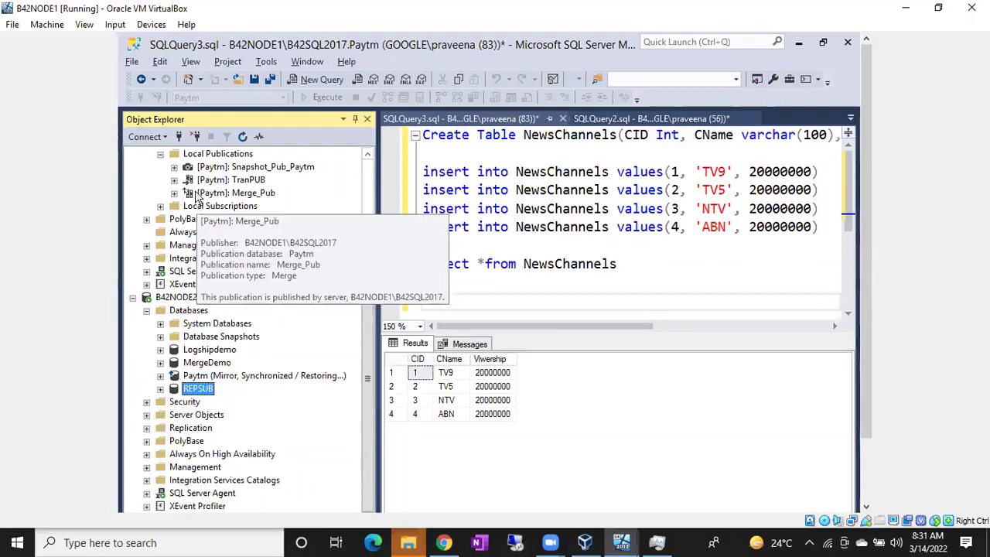
{"action": "left_click", "coordinate": [174, 167]}
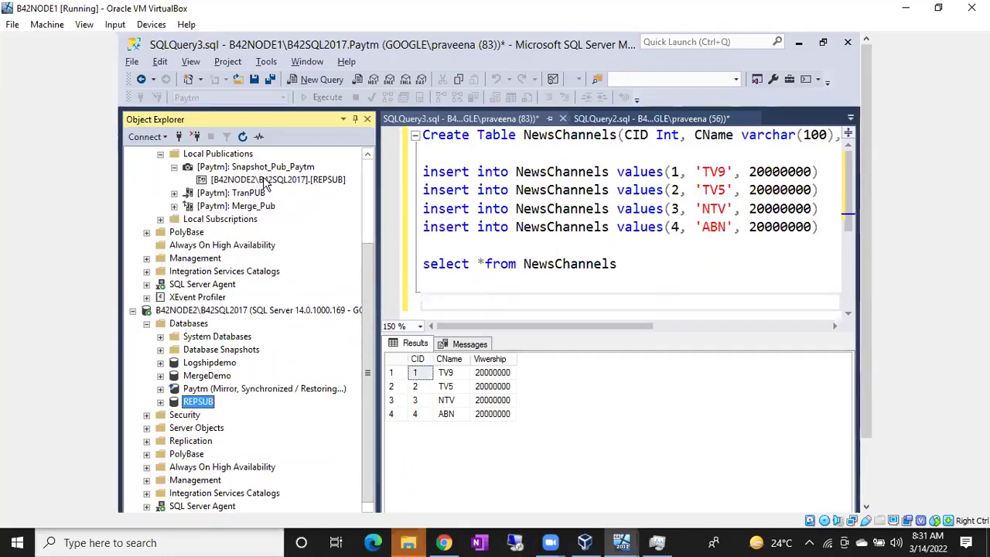
{"action": "mouse_move", "coordinate": [267, 182]}
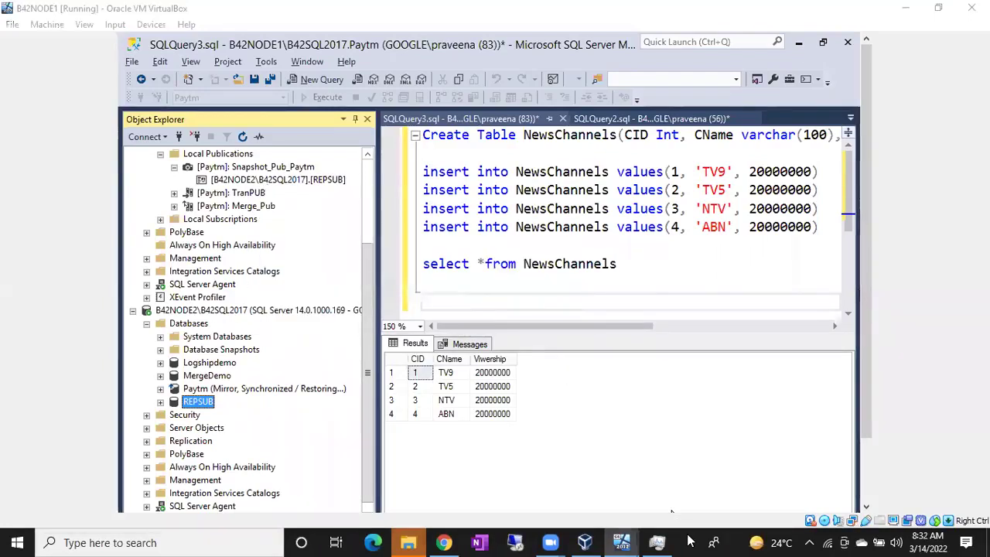
Launch Paint on the host machine and minimize its window to return to the virtual machine
{"action": "key", "text": "super+r"}
{"action": "type", "text": "ms"}
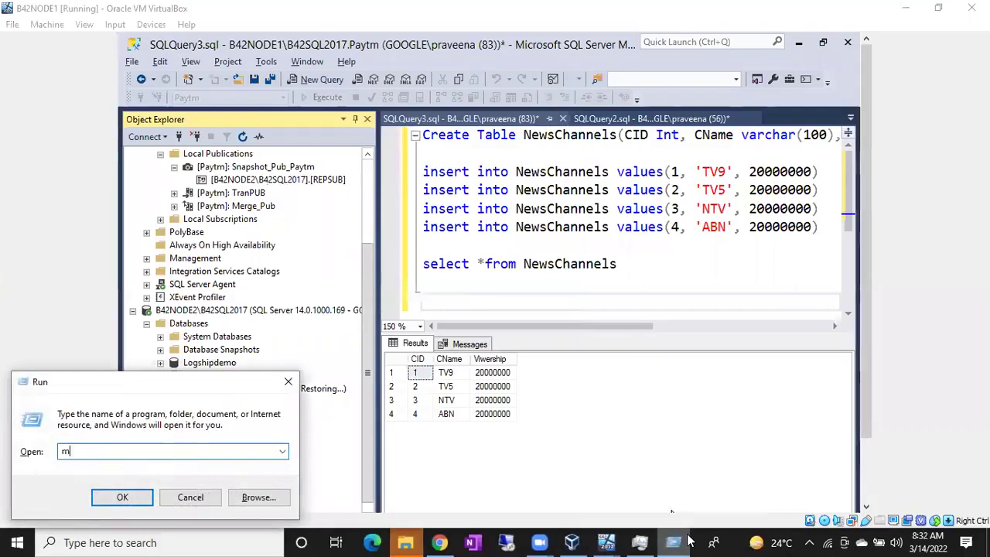
{"action": "type", "text": "p"}
{"action": "key", "text": "Down"}
{"action": "key", "text": "Return"}
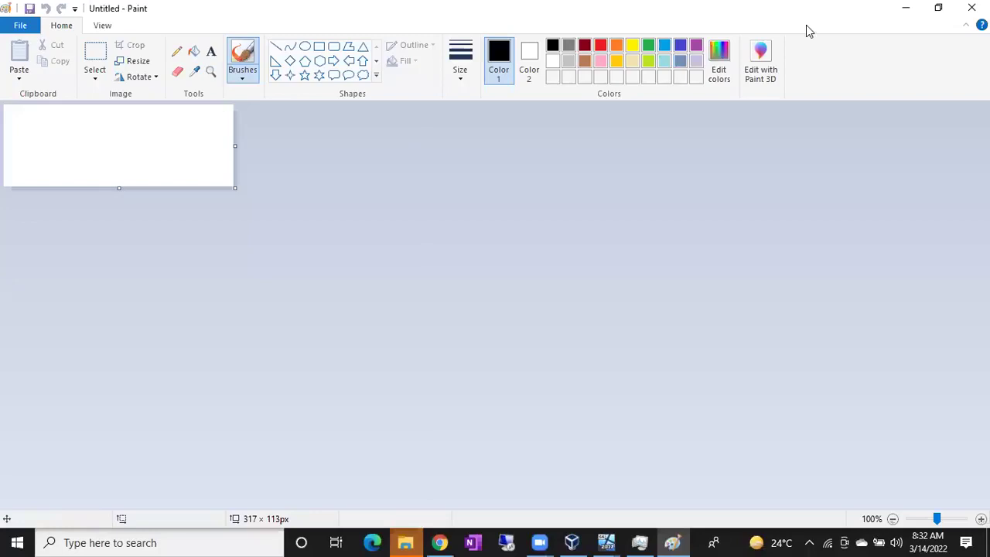
{"action": "left_click", "coordinate": [906, 7]}
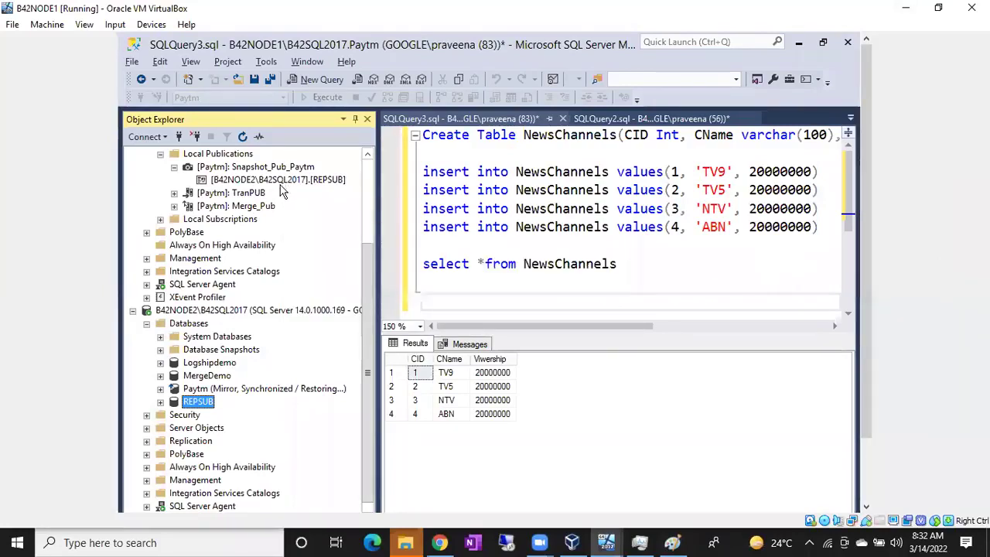
Expand the tables of REPSUB on B42NODE2 and select dbo.PaytmTrans to check which tables the subscriber holds
{"action": "left_click", "coordinate": [161, 403]}
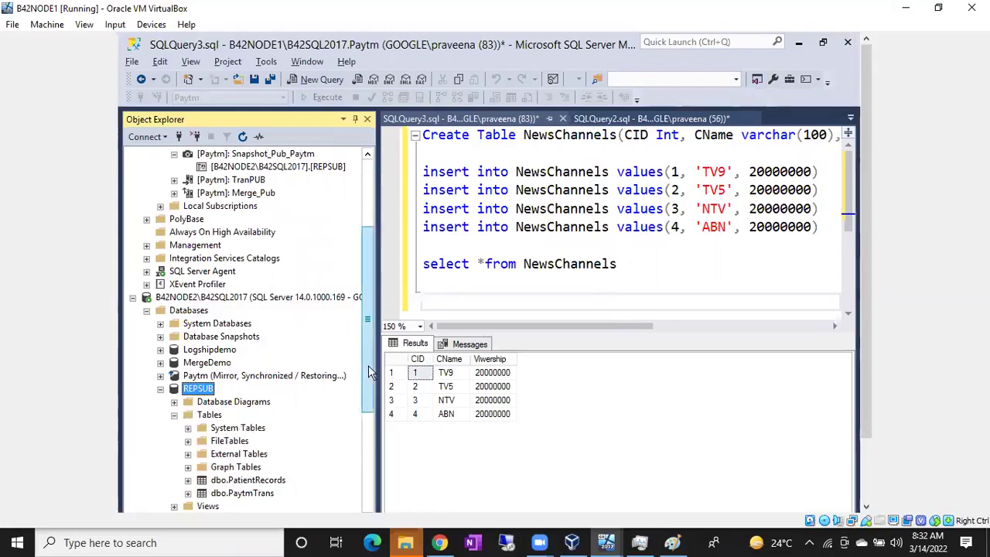
{"action": "left_click_drag", "start_coordinate": [365, 370], "coordinate": [368, 438]}
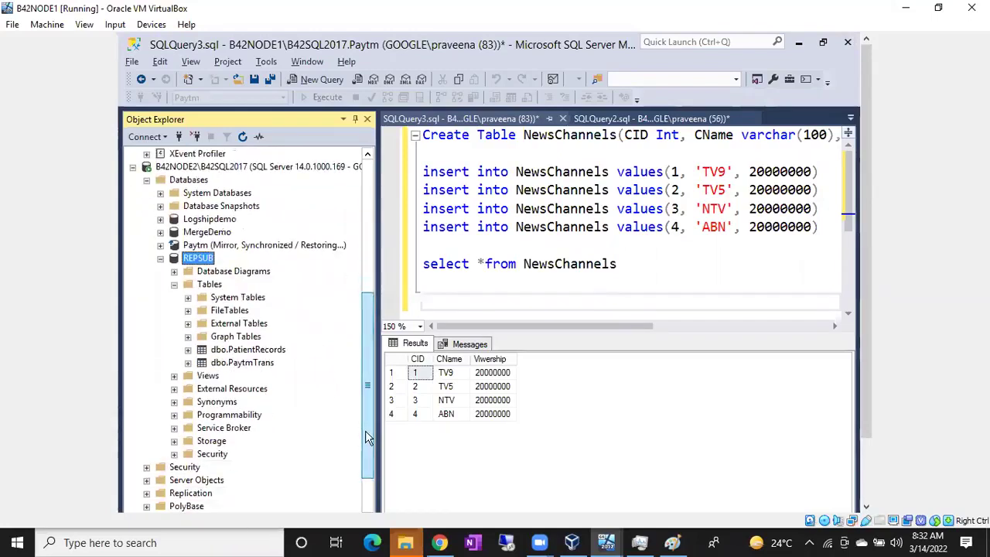
{"action": "left_click", "coordinate": [253, 363]}
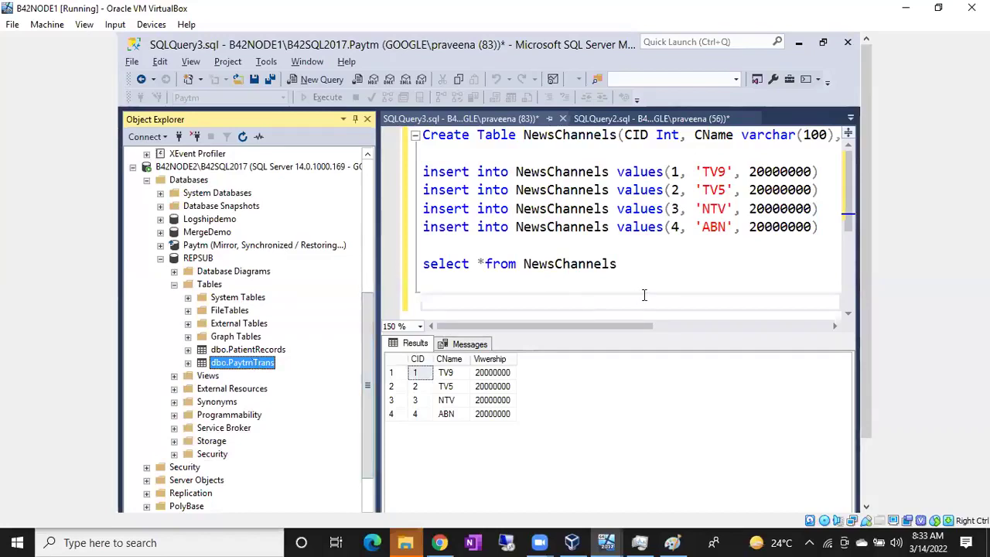
Switch to Replication Monitor, select Snapshot_Pub_Paytm and resize the agent list's columns to read the Snapshot Agent's last action
{"action": "scroll", "coordinate": [864, 294], "scroll_direction": "down", "scroll_amount": 2}
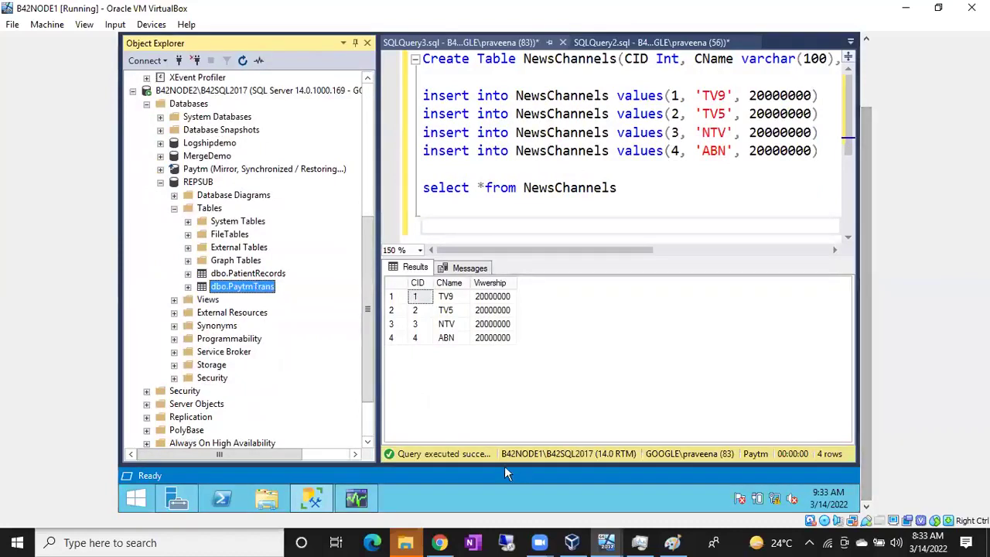
{"action": "left_click", "coordinate": [364, 501]}
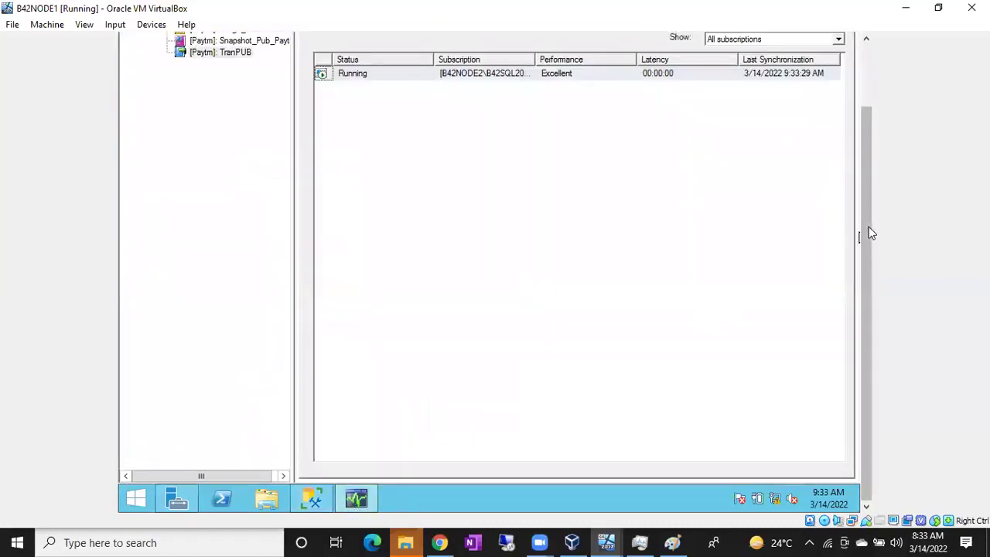
{"action": "scroll", "coordinate": [867, 224], "scroll_direction": "up", "scroll_amount": 2}
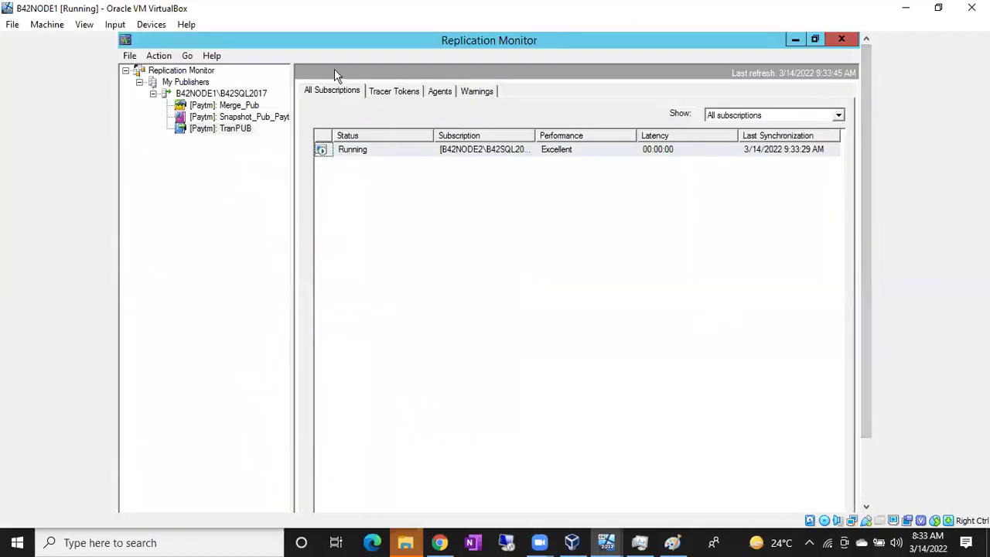
{"action": "left_click", "coordinate": [232, 122]}
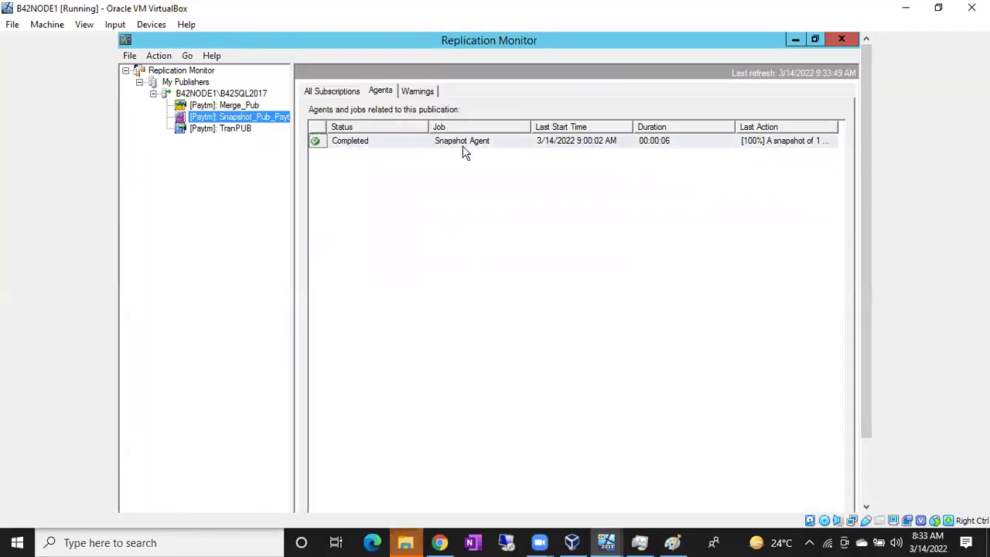
{"action": "left_click_drag", "start_coordinate": [734, 128], "coordinate": [696, 129]}
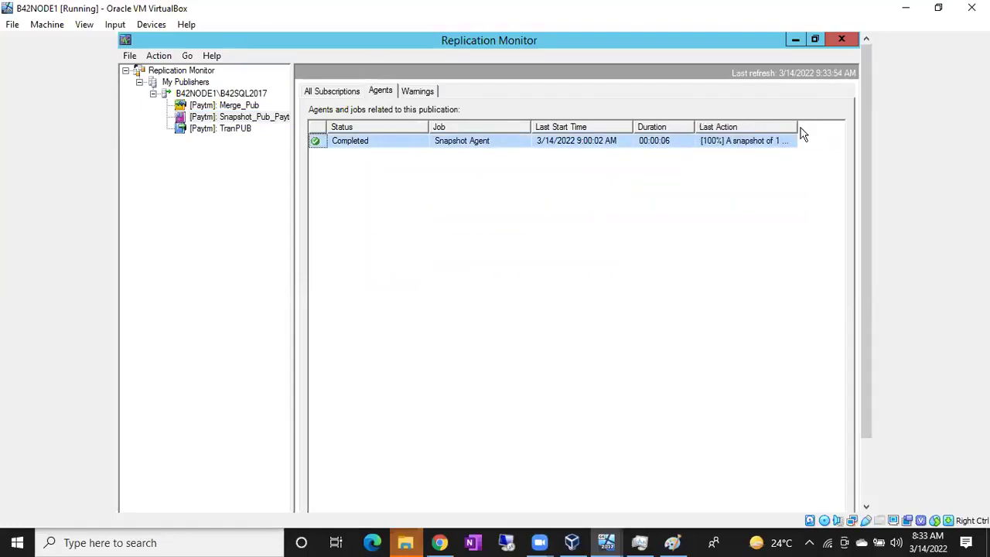
{"action": "left_click_drag", "start_coordinate": [797, 127], "coordinate": [845, 128]}
{"action": "left_click", "coordinate": [786, 143]}
Start the Snapshot Agent for Snapshot_Pub_Paytm and minimize Replication Monitor once the run has finished
{"action": "right_click", "coordinate": [379, 145]}
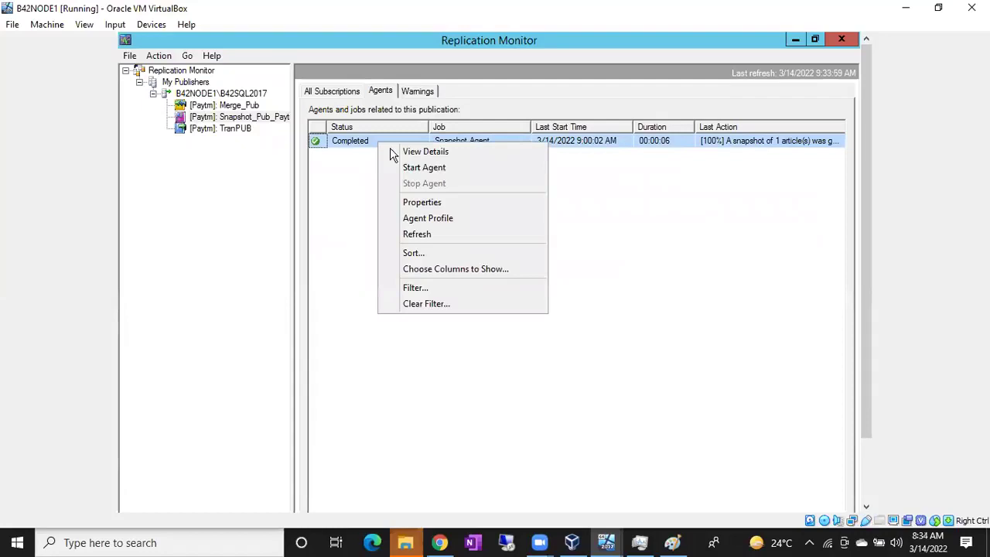
{"action": "left_click", "coordinate": [417, 167]}
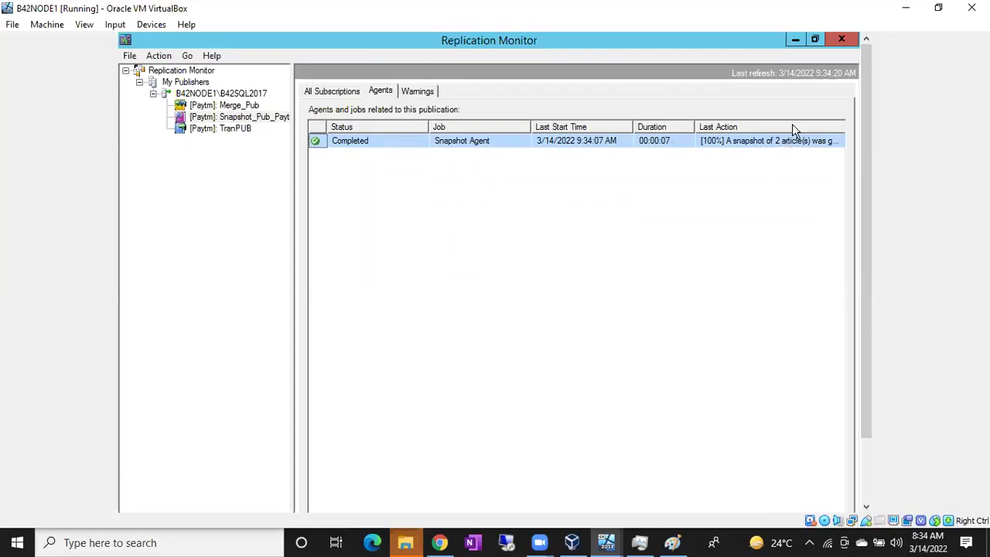
{"action": "left_click", "coordinate": [794, 41]}
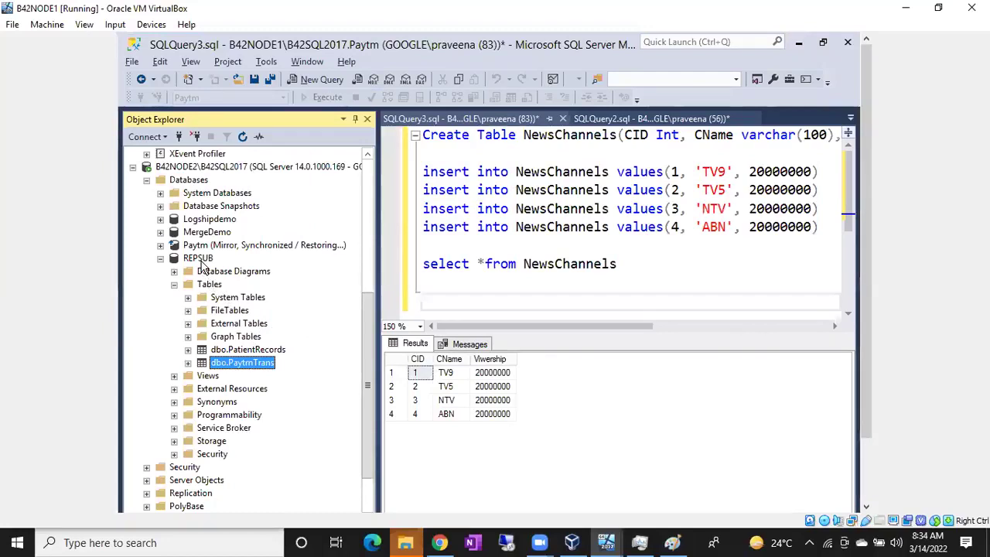
Refresh the tables of REPSUB on B42NODE2 and select the dbo.NewsChannels table
{"action": "left_click", "coordinate": [201, 258]}
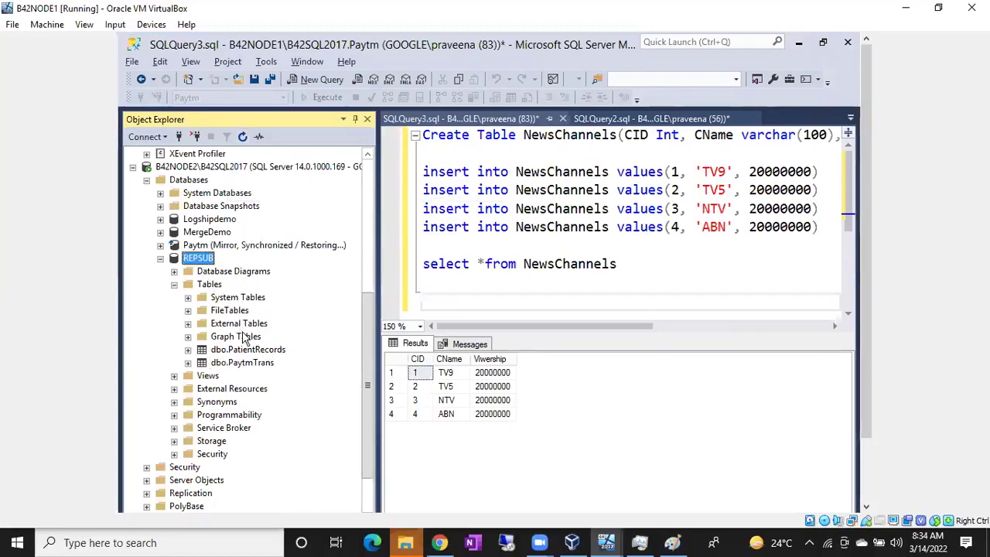
{"action": "left_click", "coordinate": [209, 285]}
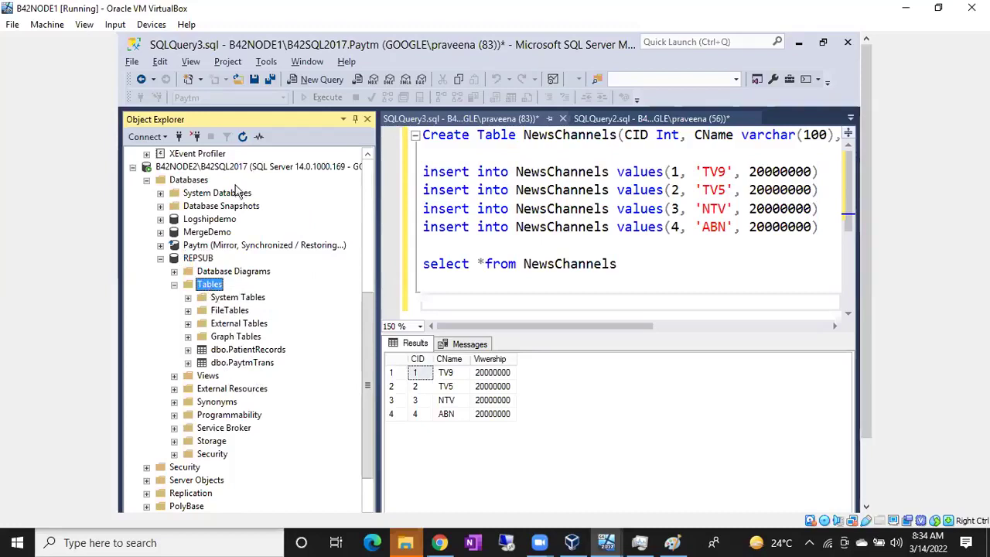
{"action": "left_click", "coordinate": [242, 137]}
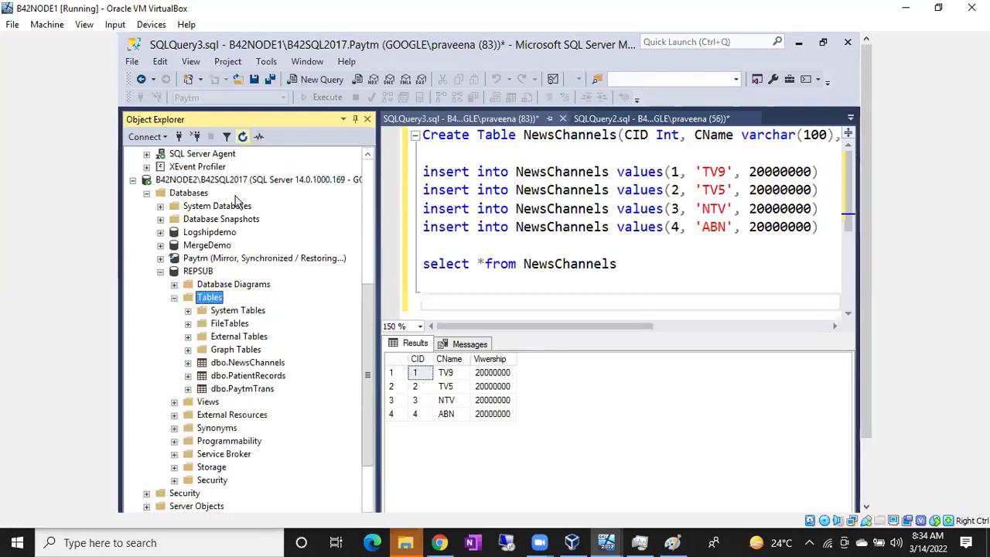
{"action": "left_click", "coordinate": [237, 366]}
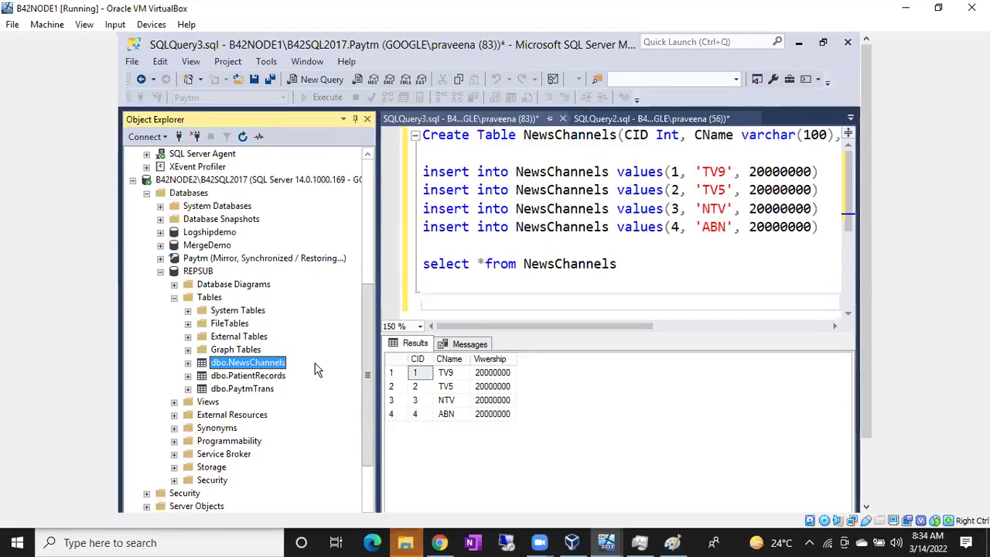
Check the created date in the properties of REPSUB's dbo.PaytmTrans table and close them without changes
{"action": "right_click", "coordinate": [255, 389]}
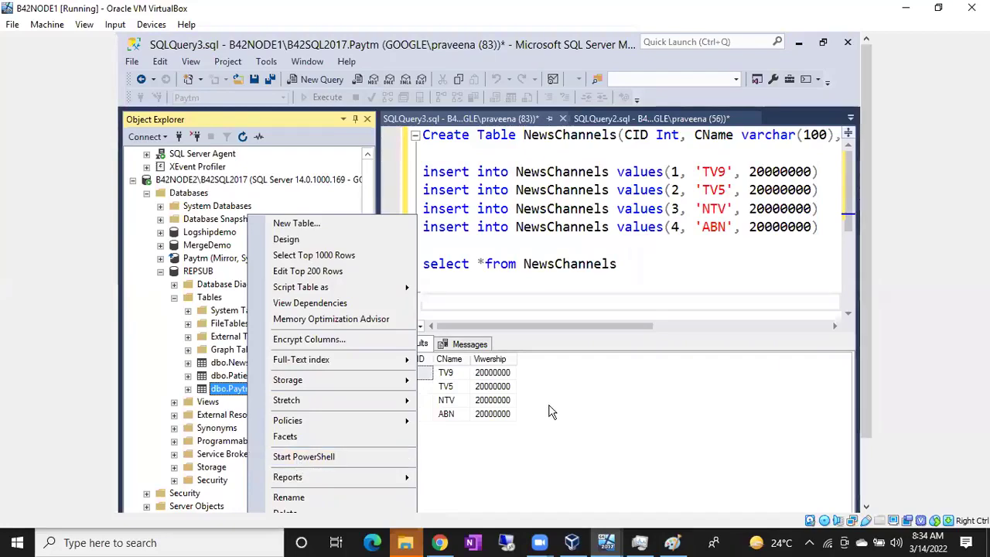
{"action": "left_click", "coordinate": [865, 333]}
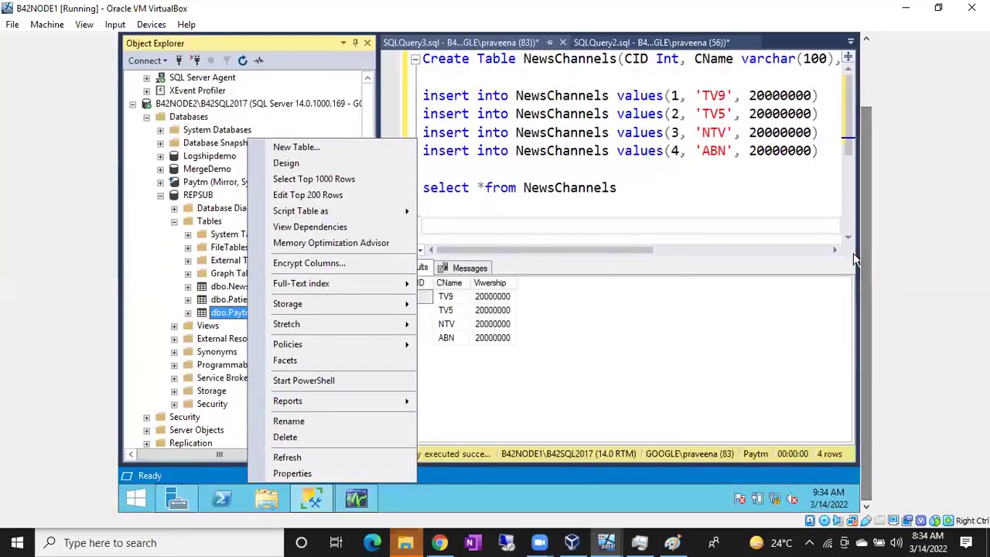
{"action": "left_click", "coordinate": [340, 474]}
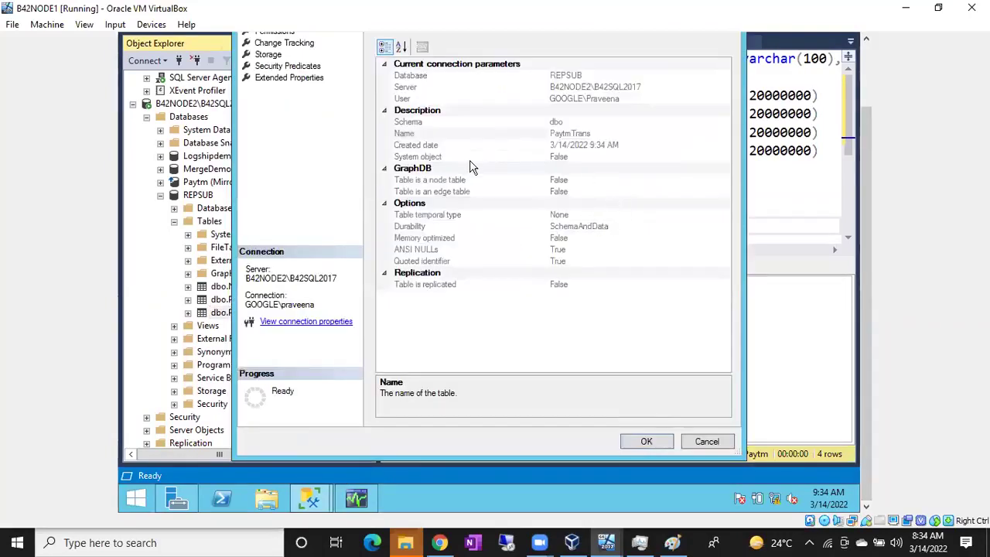
{"action": "left_click", "coordinate": [624, 146]}
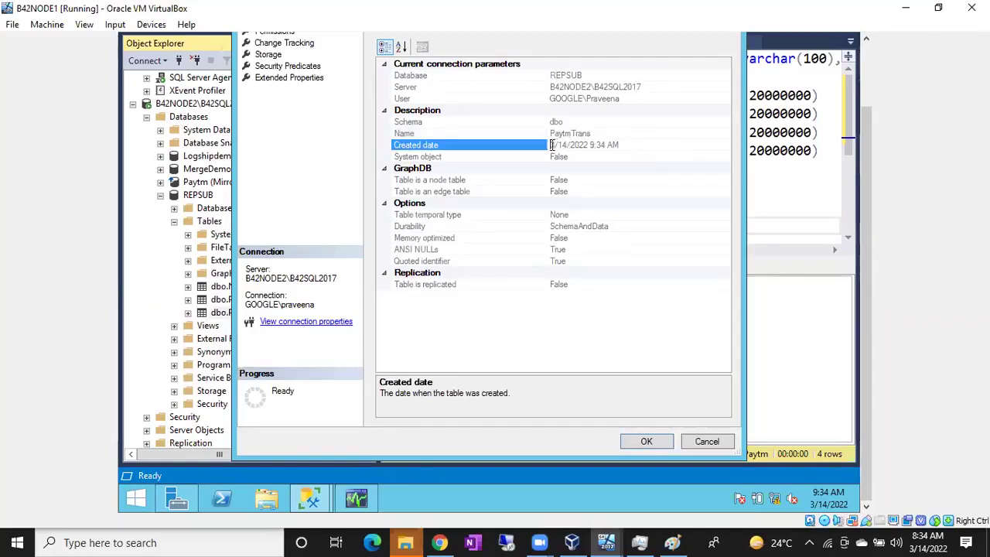
{"action": "left_click_drag", "start_coordinate": [550, 144], "coordinate": [616, 144]}
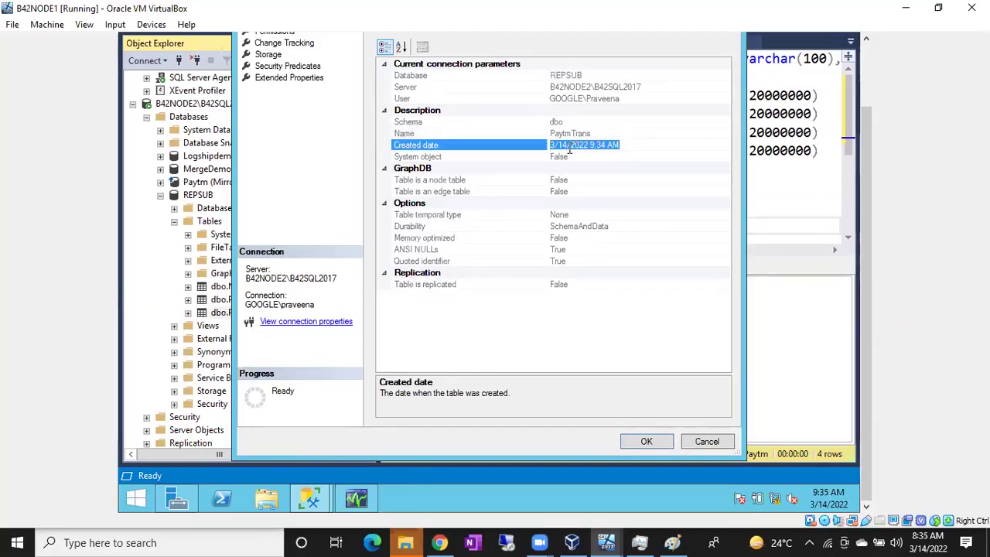
{"action": "left_click", "coordinate": [702, 443]}
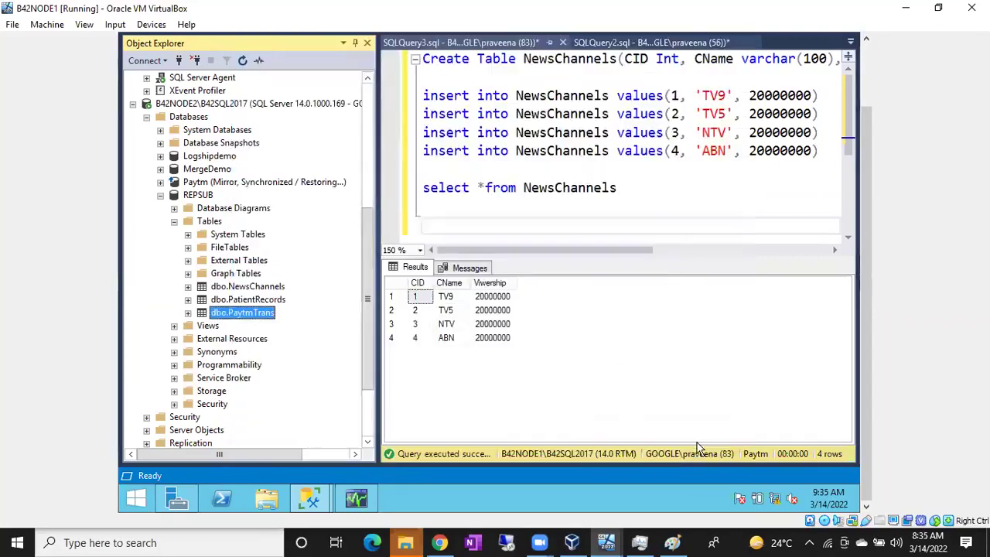
Check the created date in the properties of REPSUB's dbo.NewsChannels table and close them without changes
{"action": "right_click", "coordinate": [258, 287]}
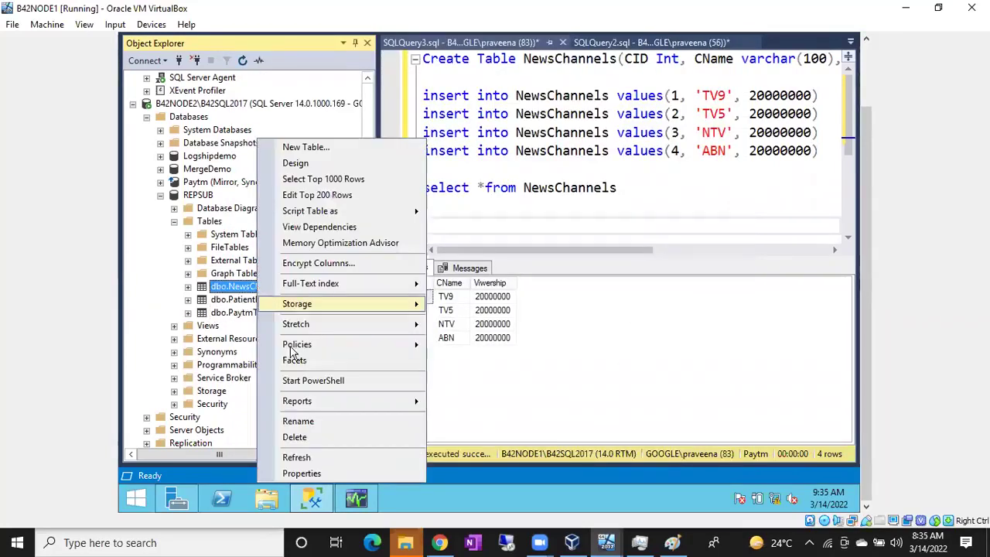
{"action": "left_click", "coordinate": [302, 474]}
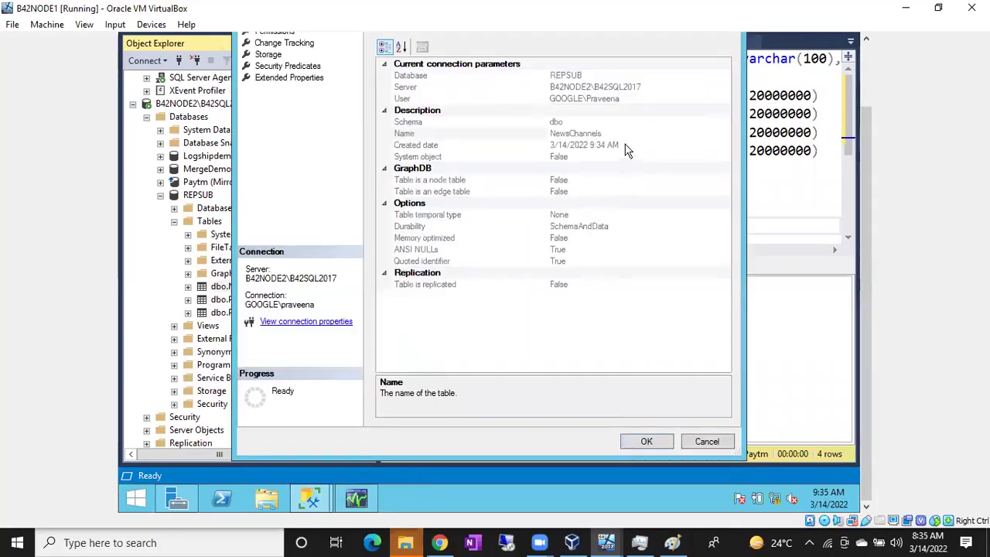
{"action": "left_click", "coordinate": [625, 147]}
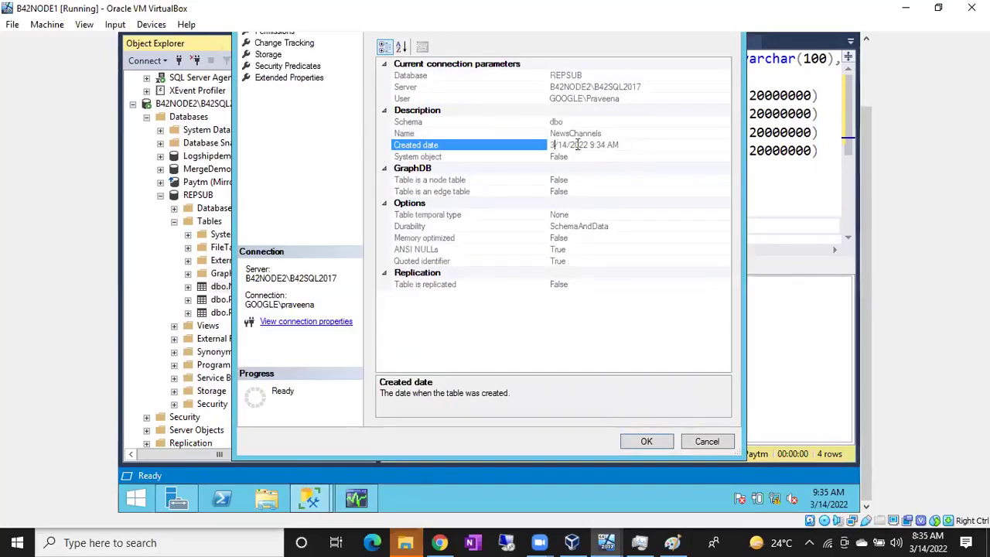
{"action": "left_click_drag", "start_coordinate": [554, 147], "coordinate": [625, 147]}
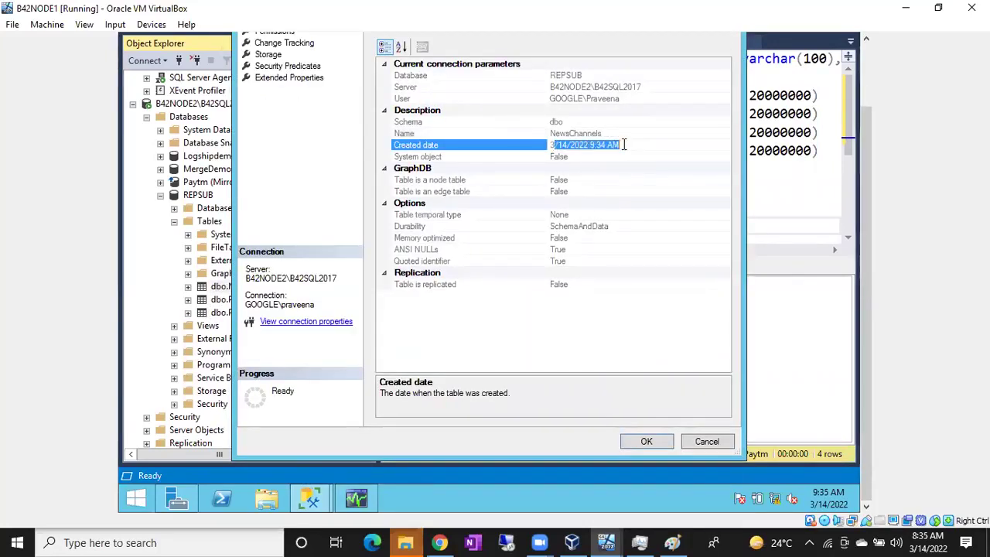
{"action": "left_click", "coordinate": [707, 442]}
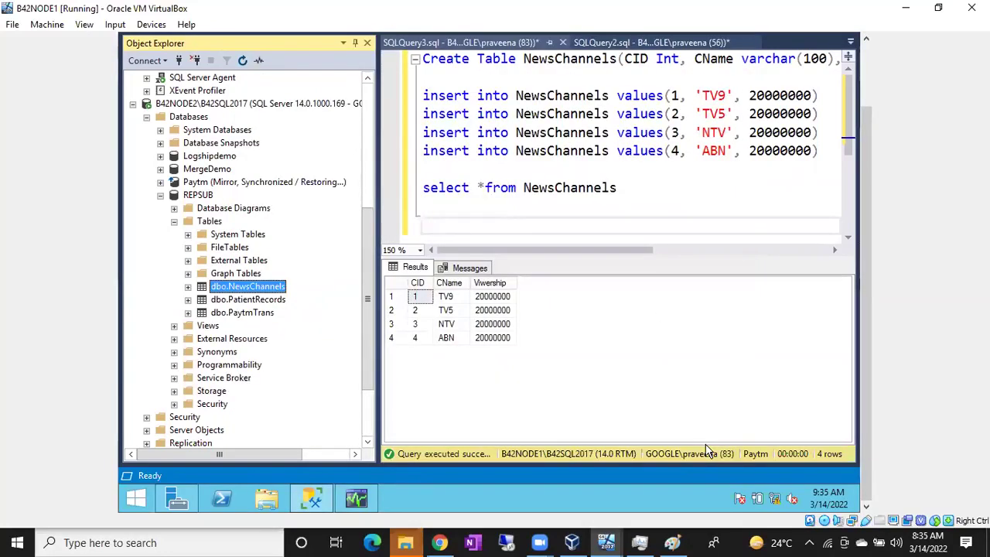